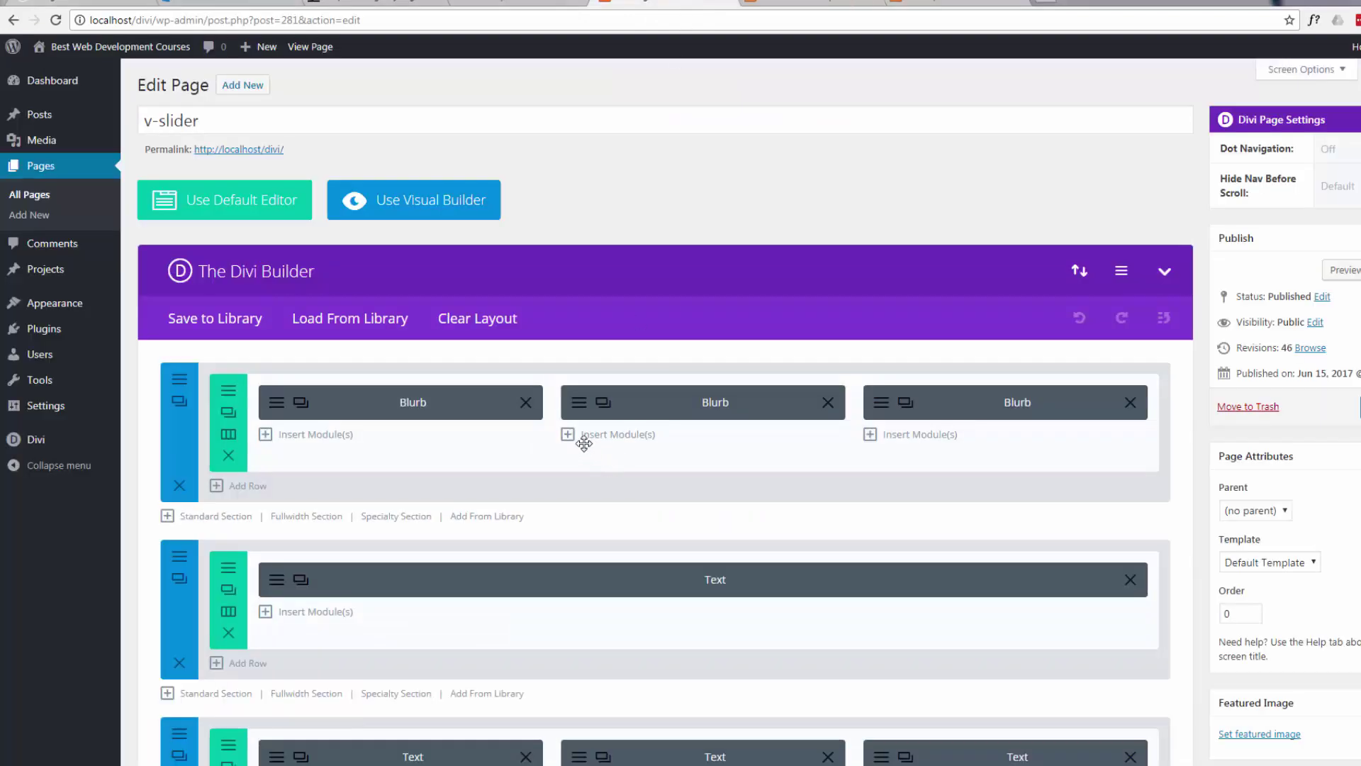
Step: Check the live site's front page to review the bottom footer section
scroll(568, 431, "down", 2)
scroll(521, 350, "down", 8)
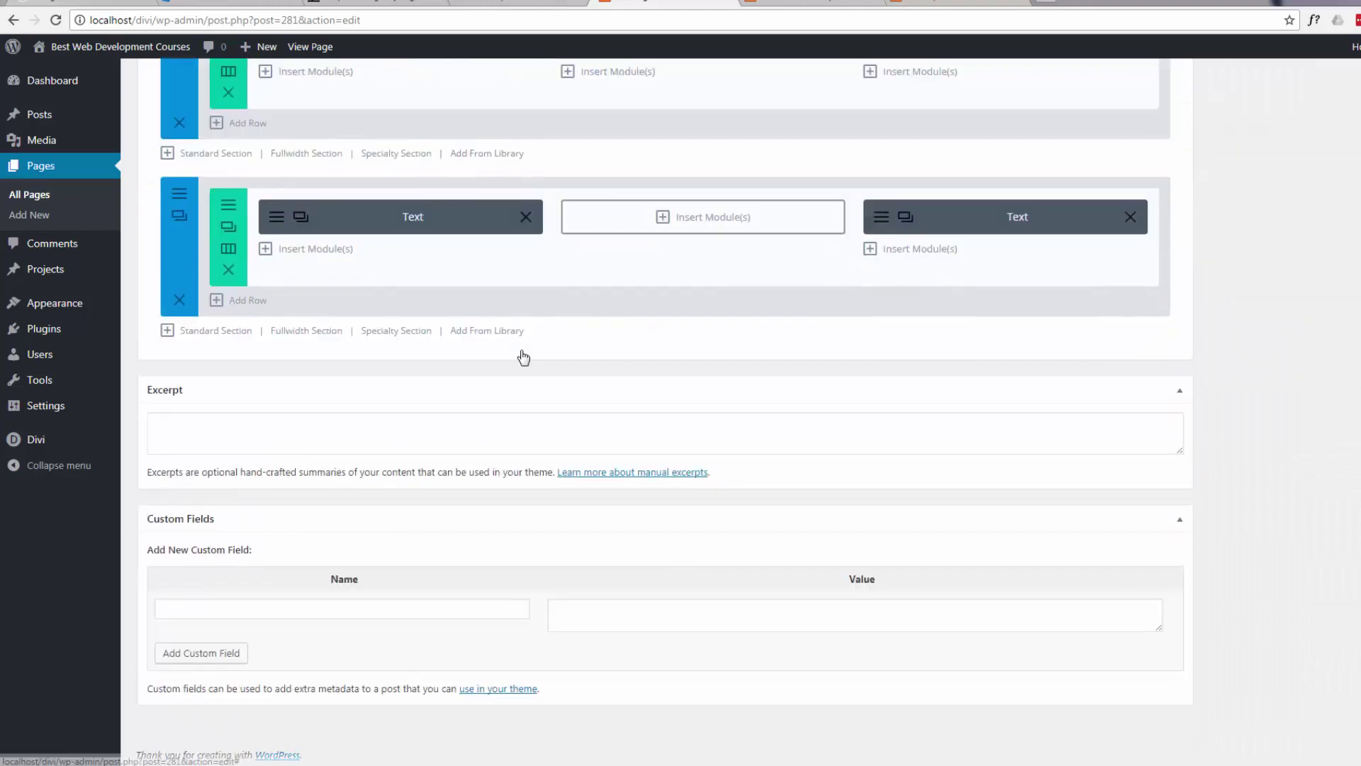
scroll(519, 349, "up", 3)
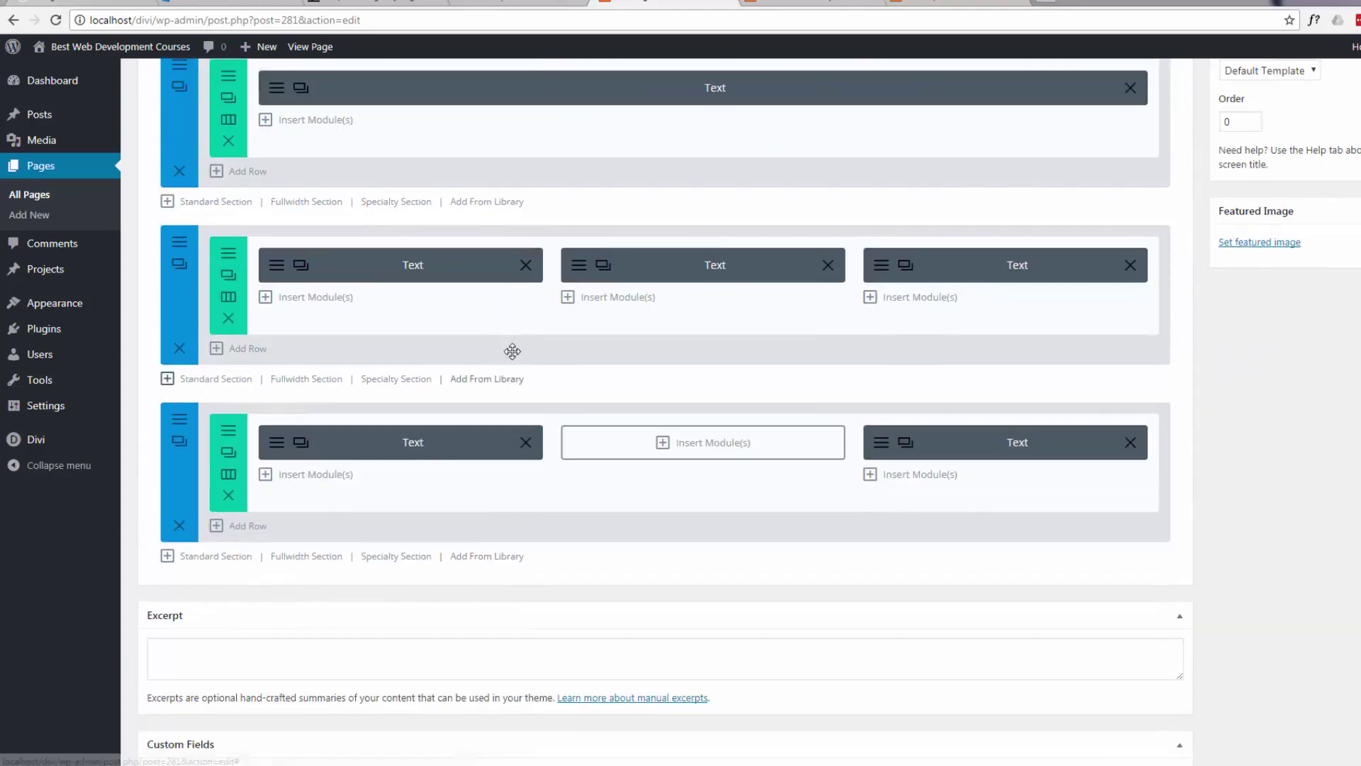
left_click(789, 3)
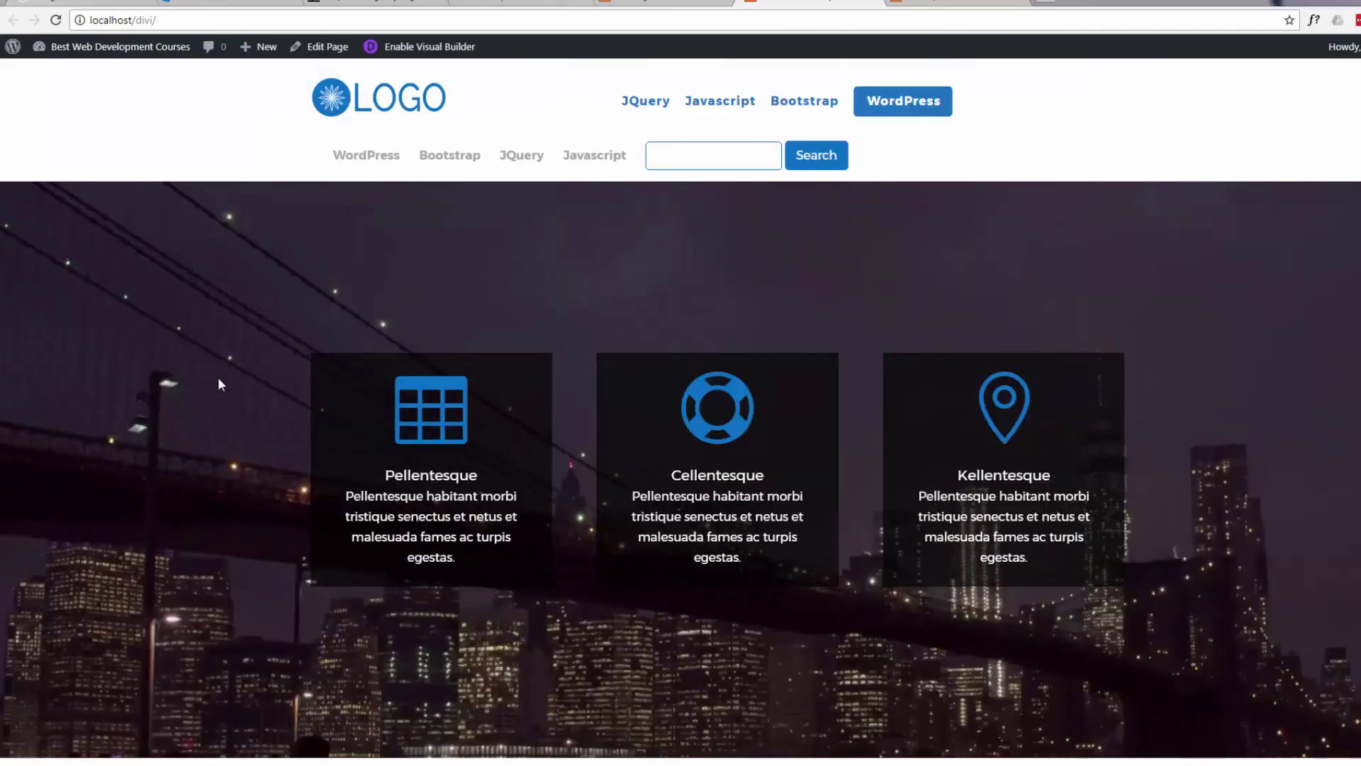
scroll(220, 380, "down", 8)
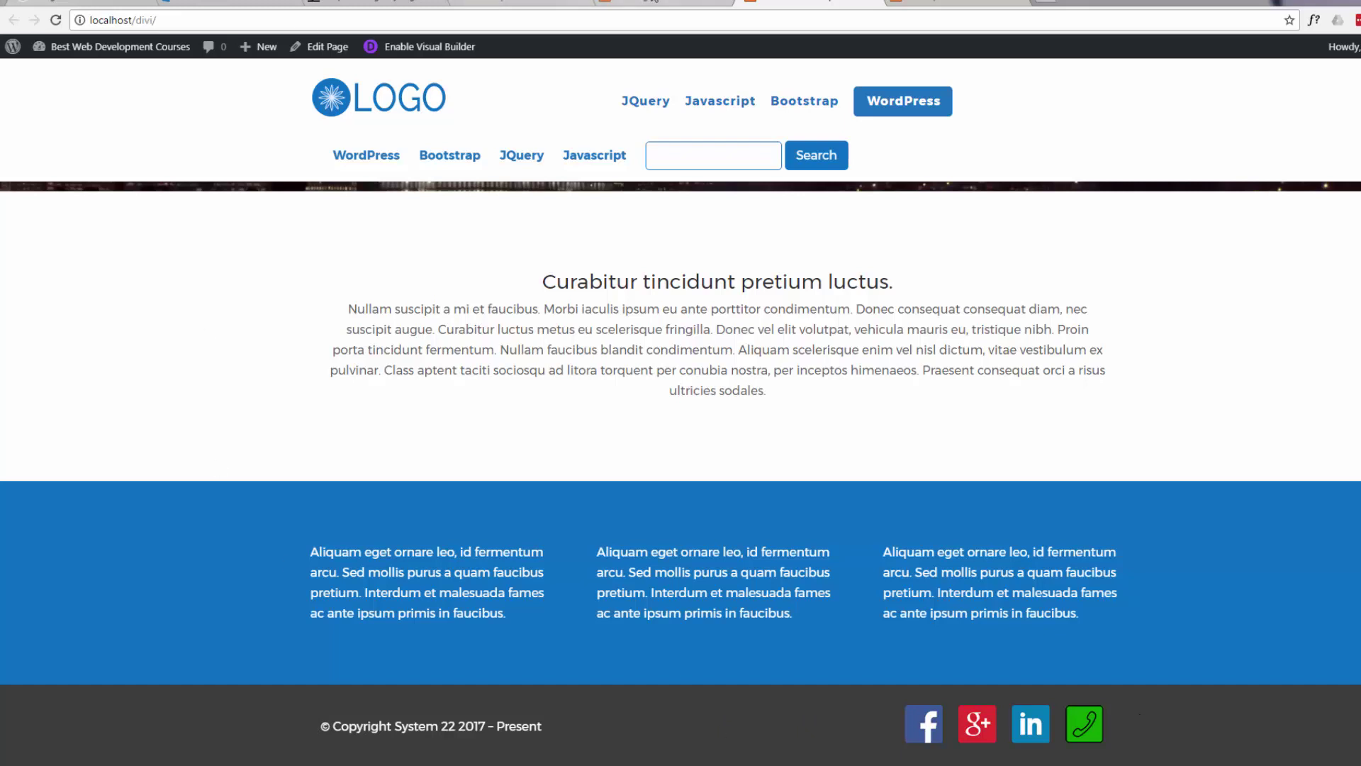
Step: Back in the editor, save the bottom section to the Divi Library as 'new footer'
key("ctrl+shift+Tab")
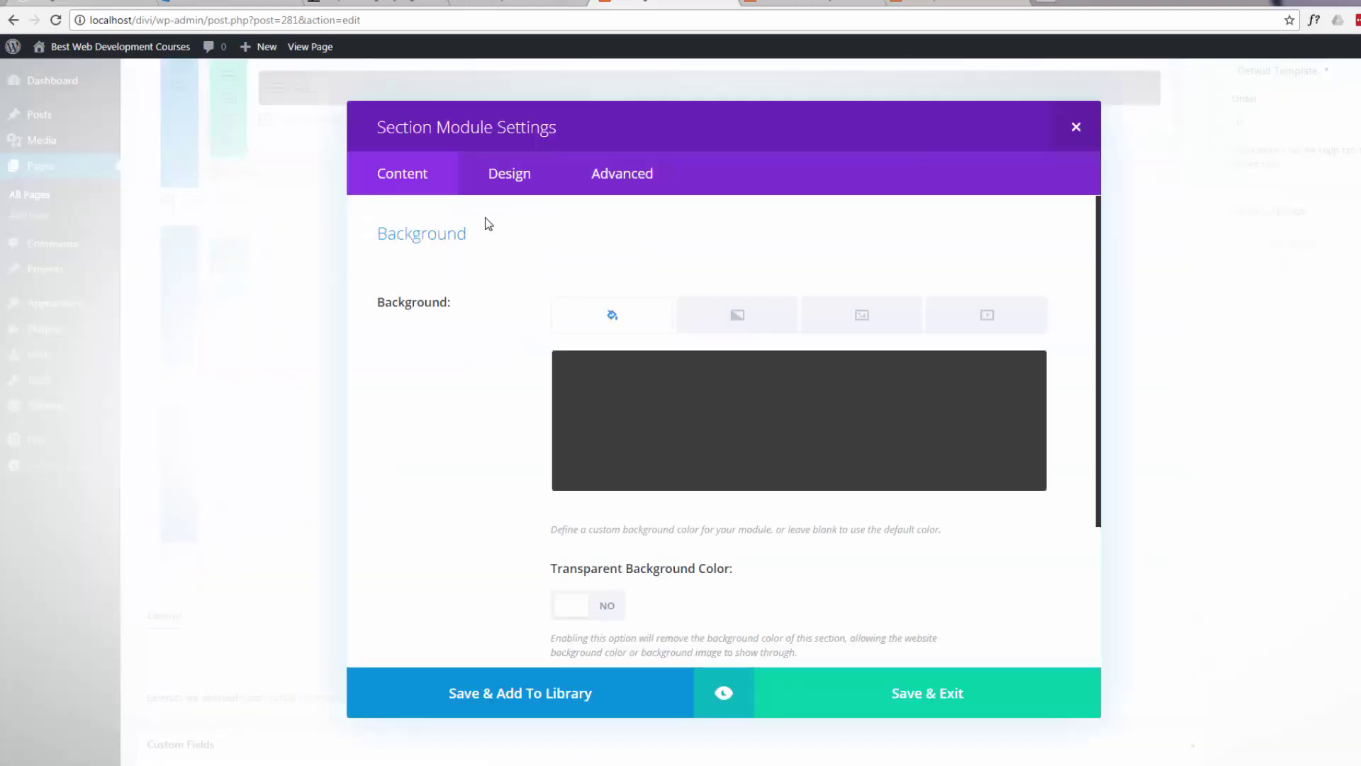
left_click(535, 701)
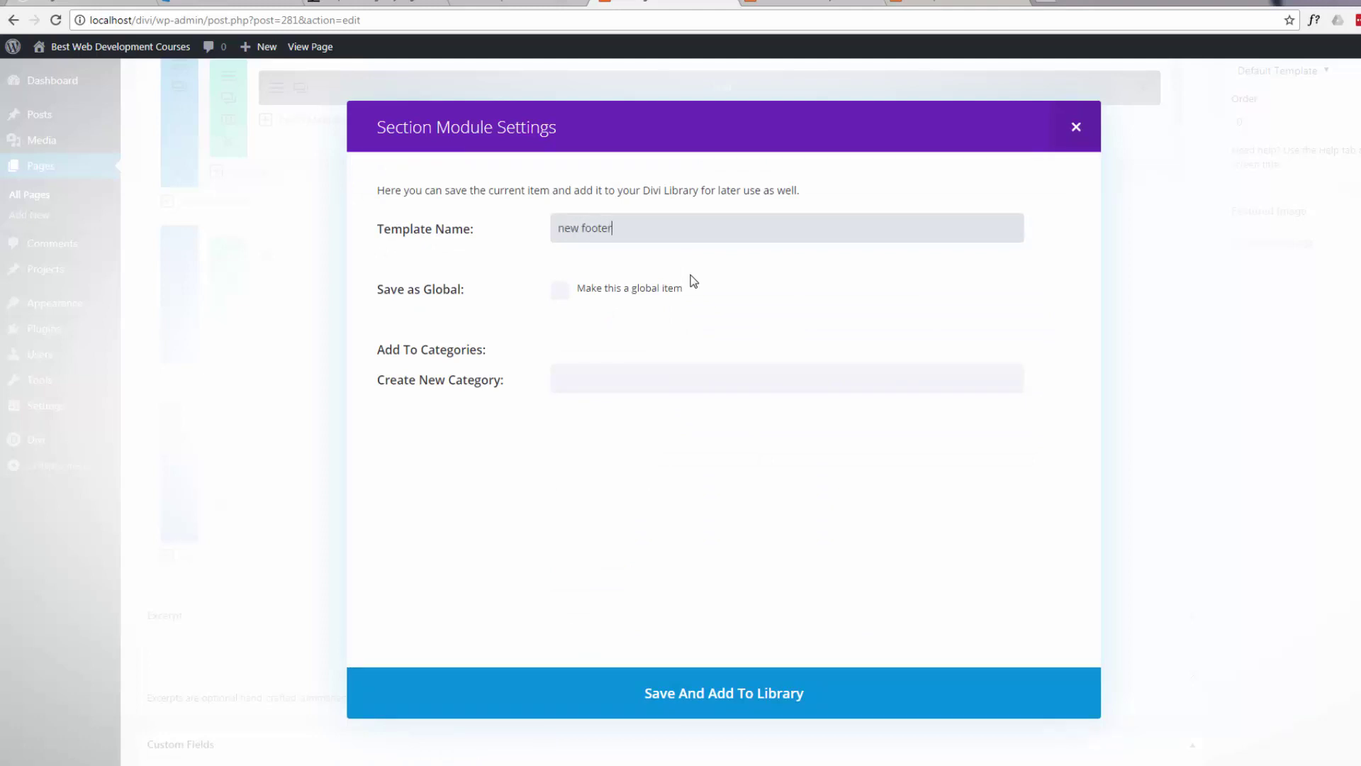
left_click(692, 696)
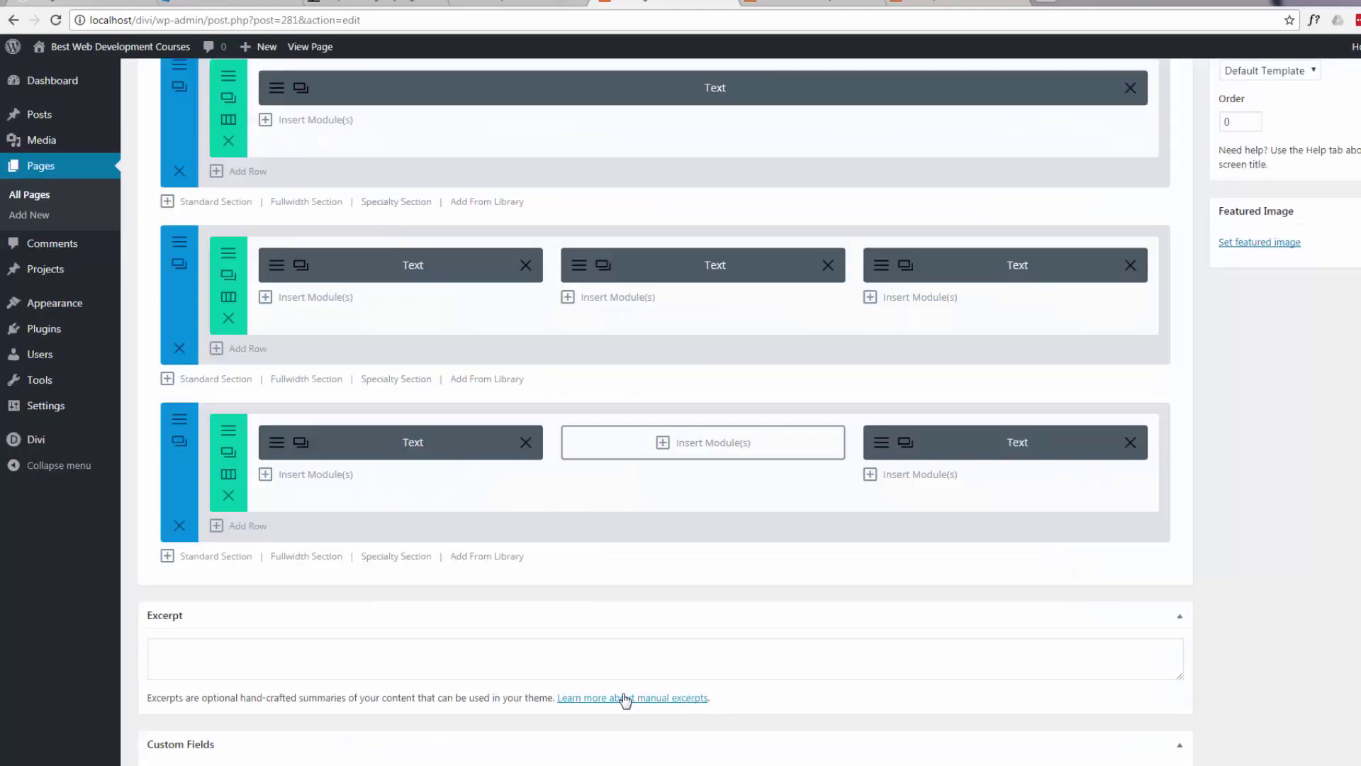
Step: Discard the v-slider edits by leaving through the Pages list, and start a blank new page
scroll(479, 589, "up", 7)
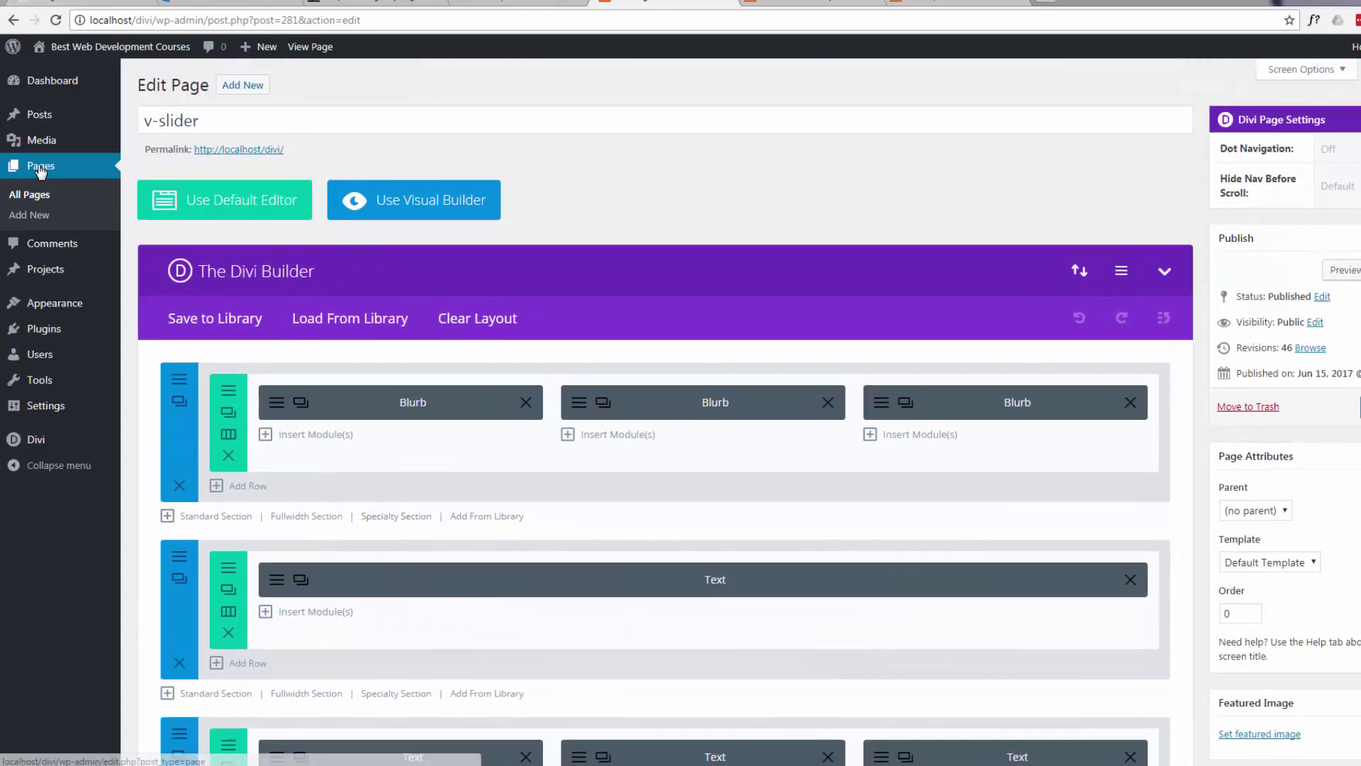
left_click(40, 170)
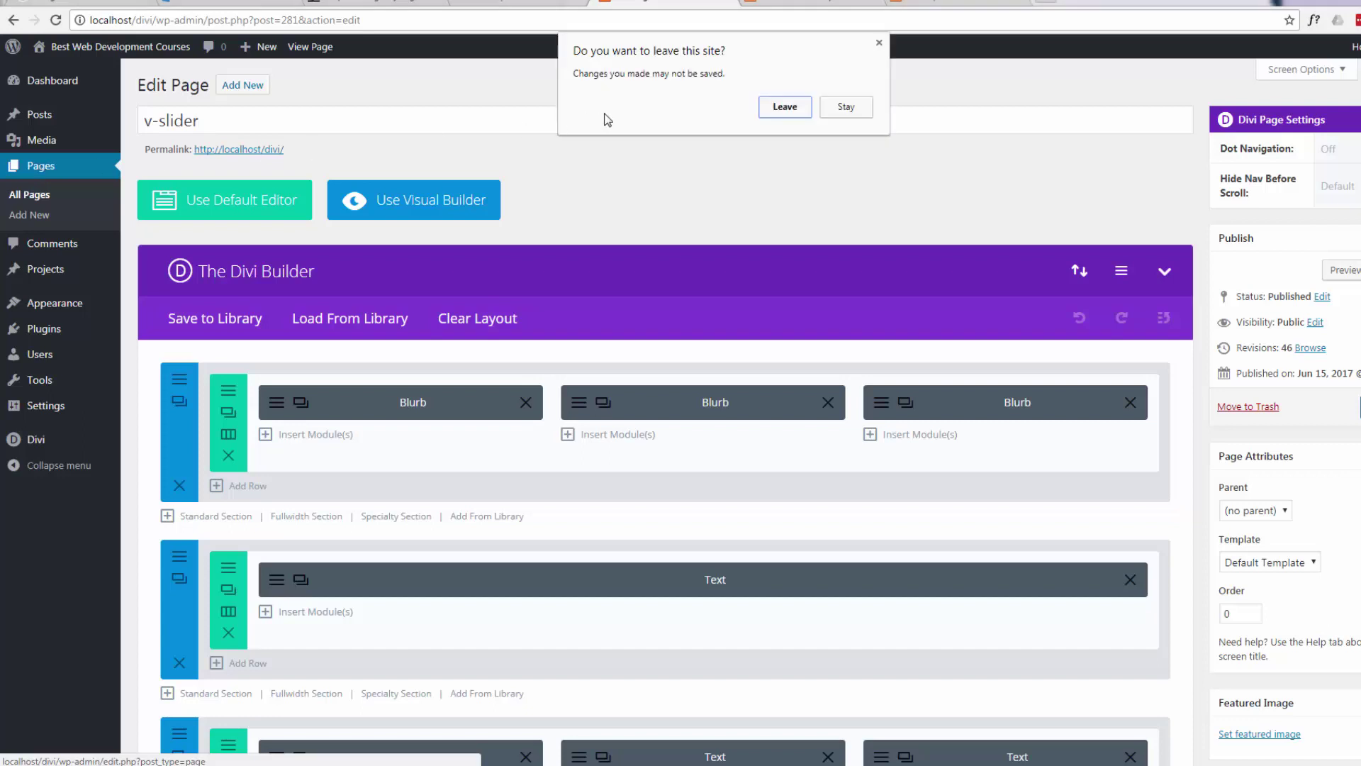
left_click(785, 108)
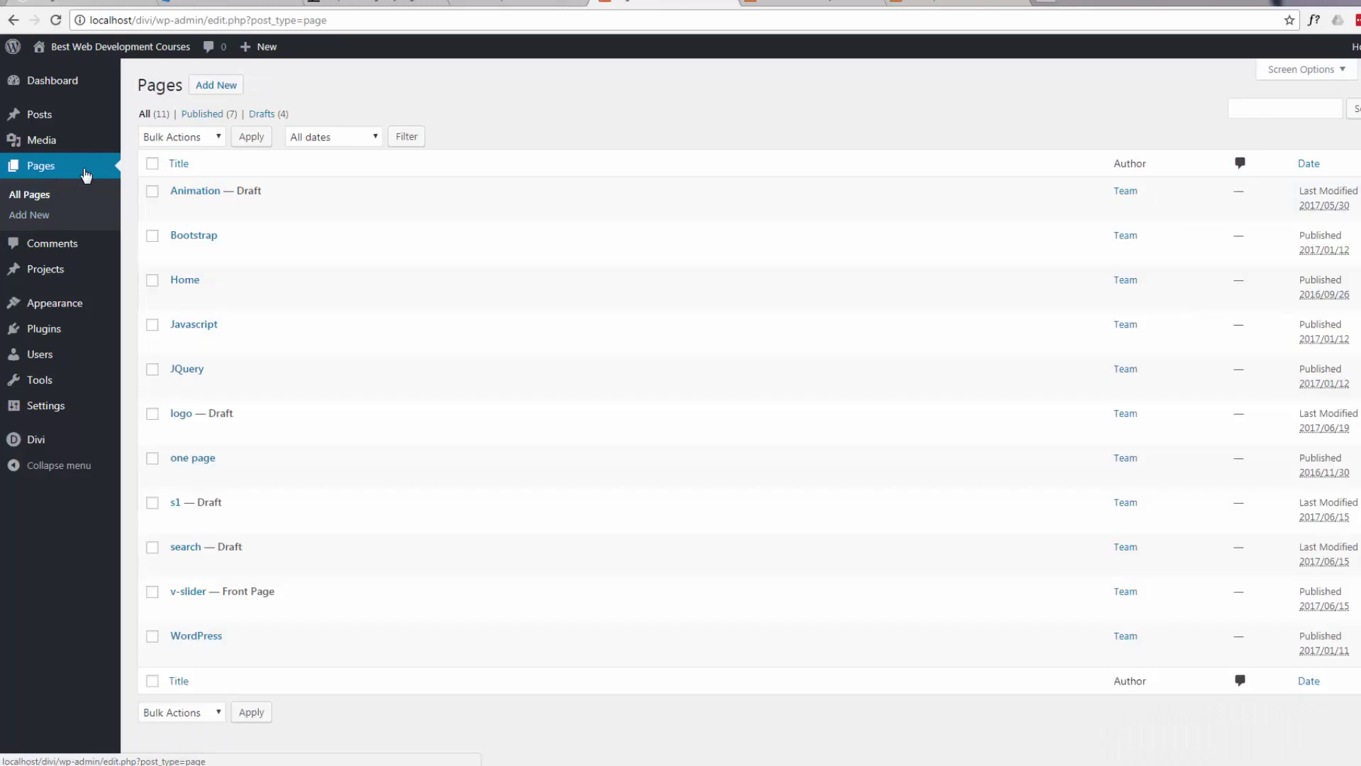
left_click(227, 96)
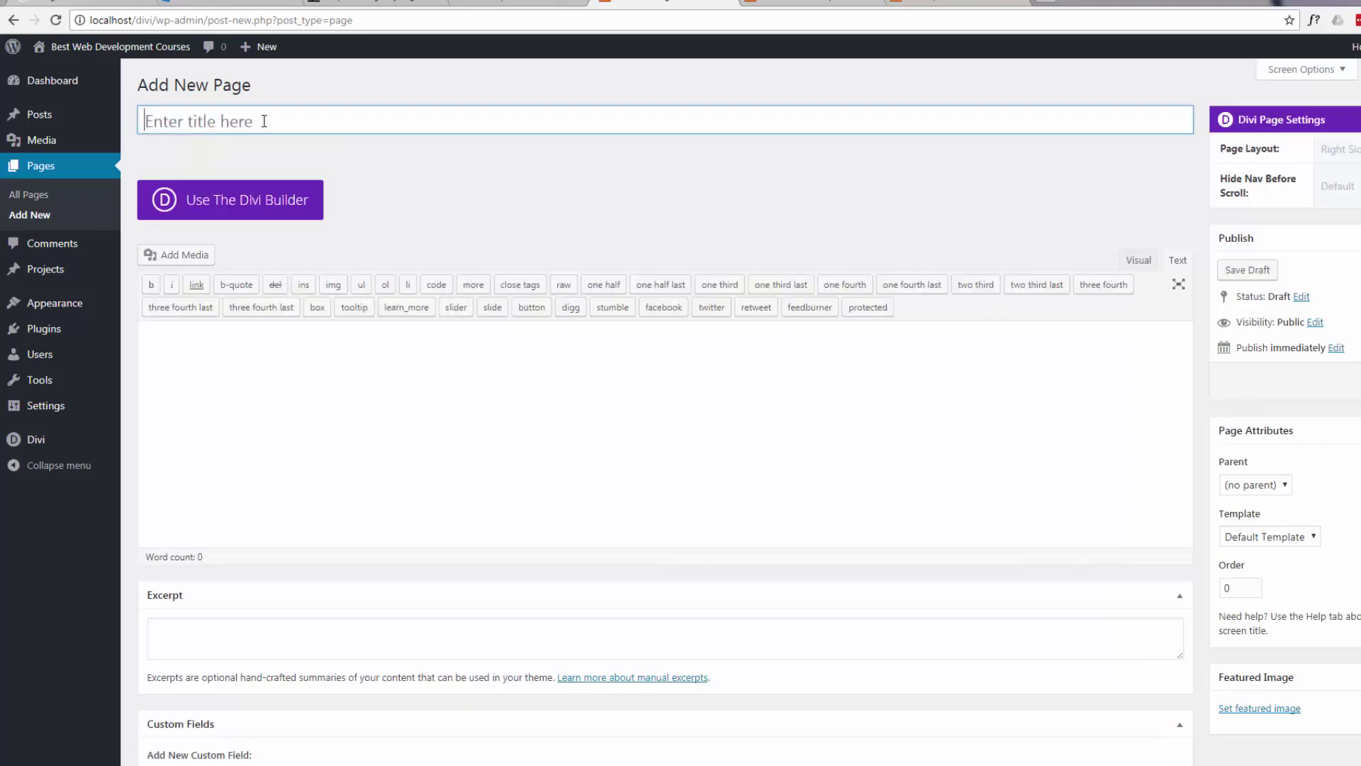
Step: Title the new page 'footer ex' and load the Portfolio Grid predefined Divi layout
type("footer")
left_click(264, 213)
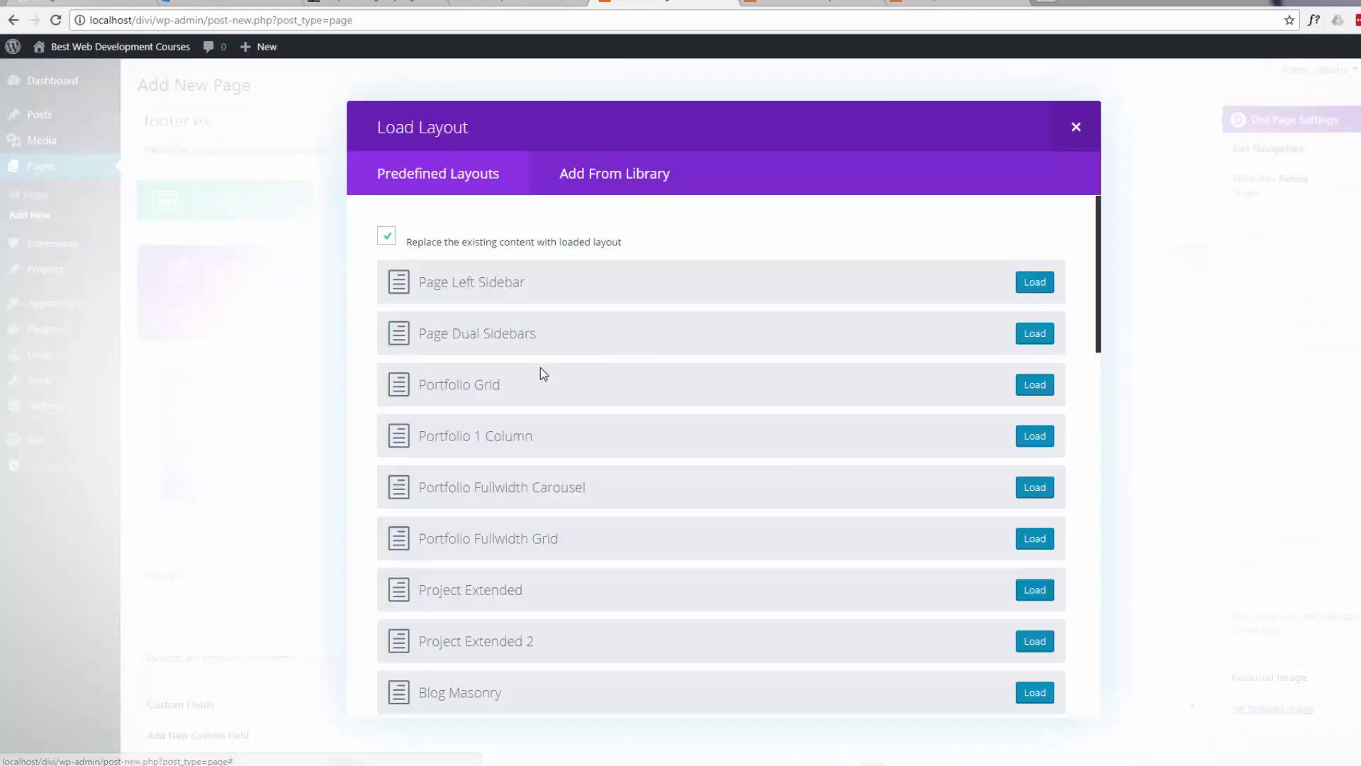
scroll(539, 369, "down", 1)
scroll(539, 367, "down", 2)
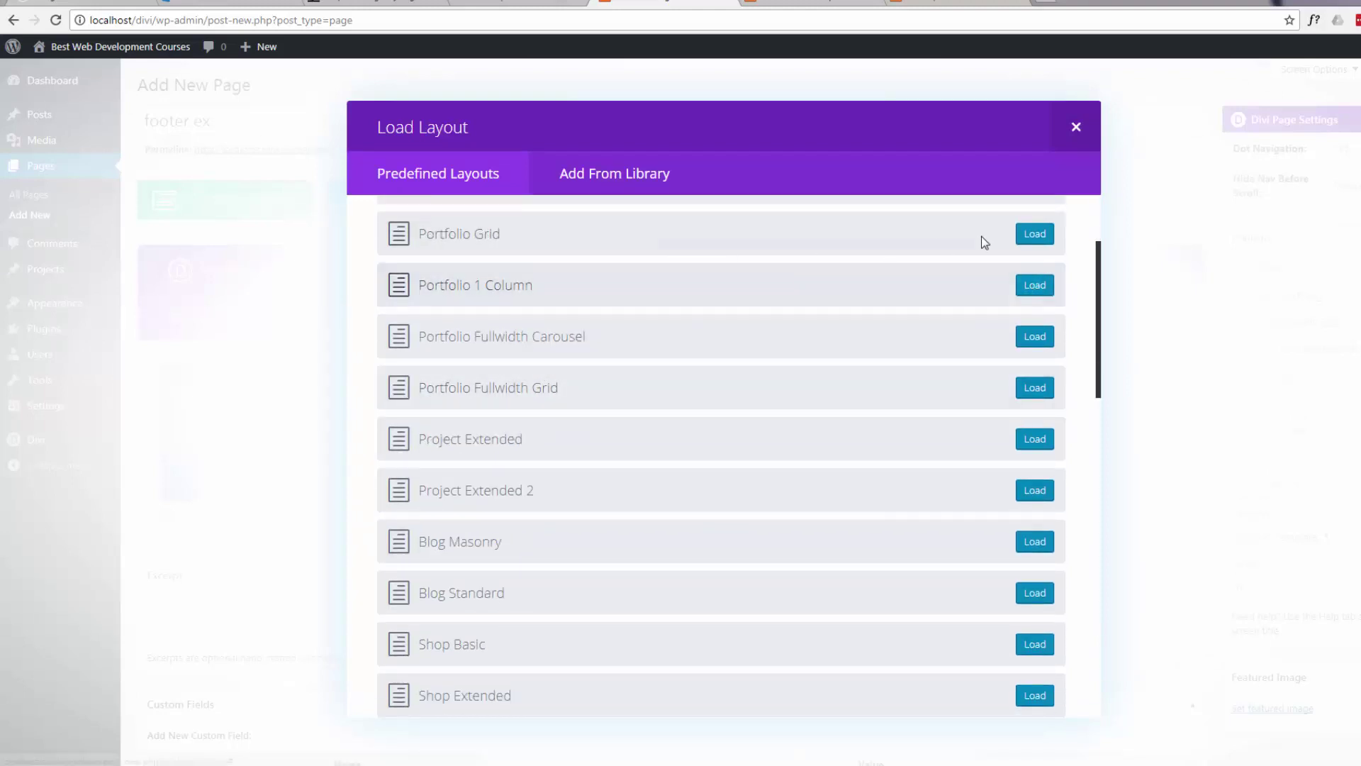
left_click(1034, 233)
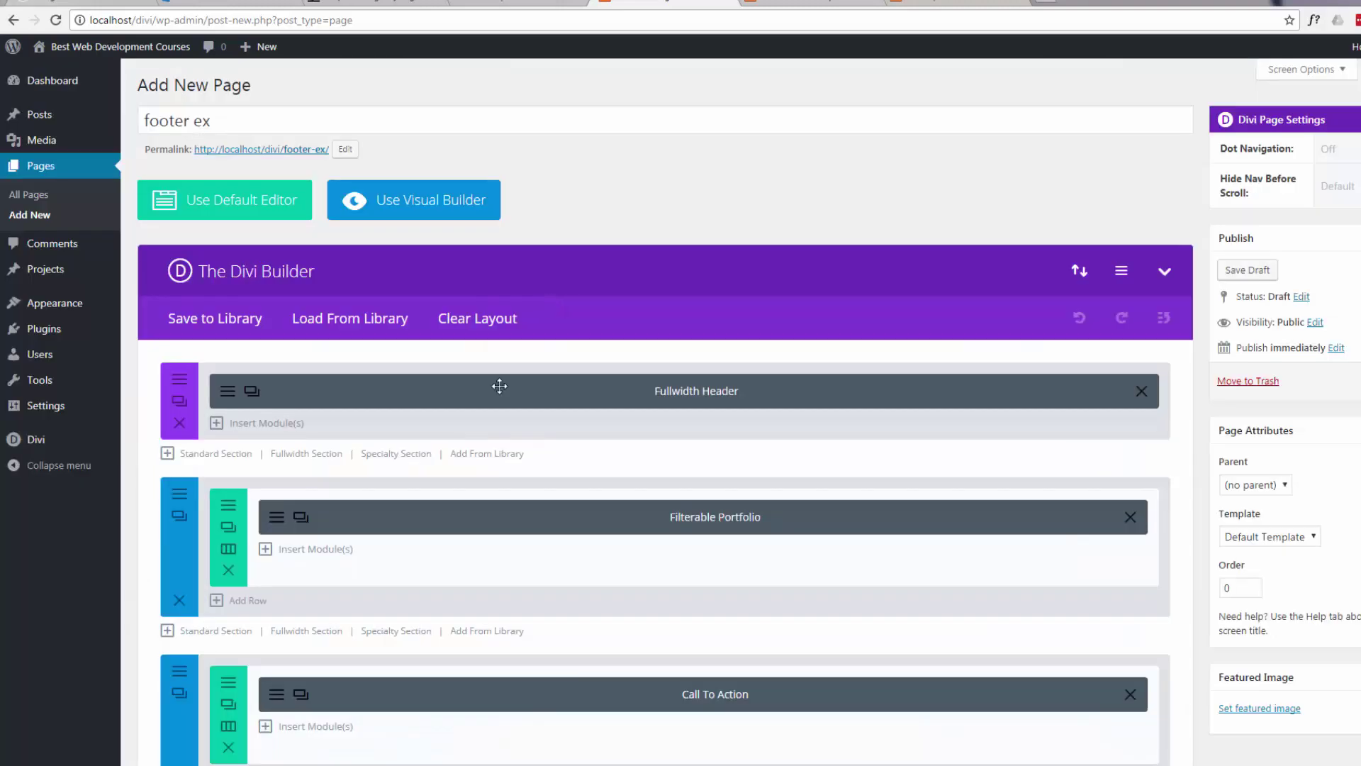
scroll(499, 381, "down", 1)
scroll(499, 382, "down", 5)
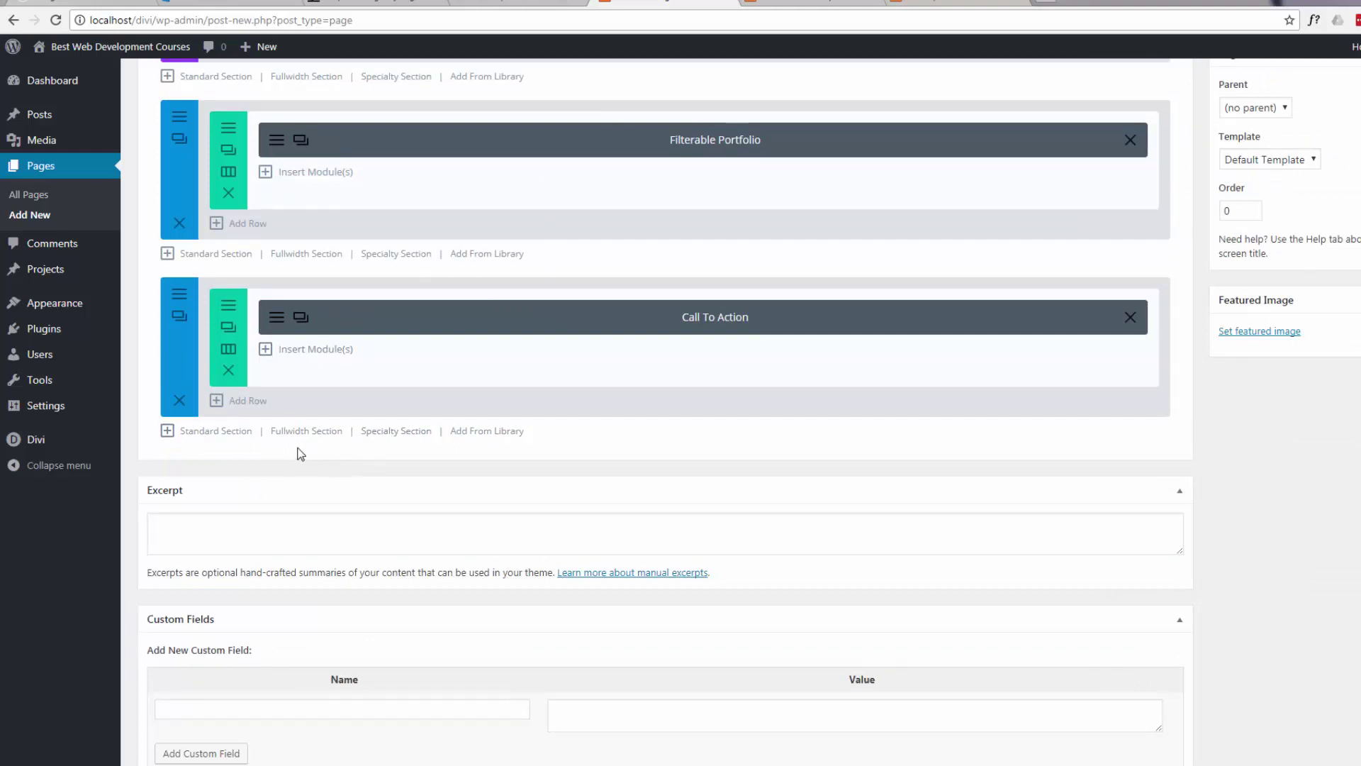
Step: Add the saved 'new footer' library section below the Call To Action section
left_click(477, 432)
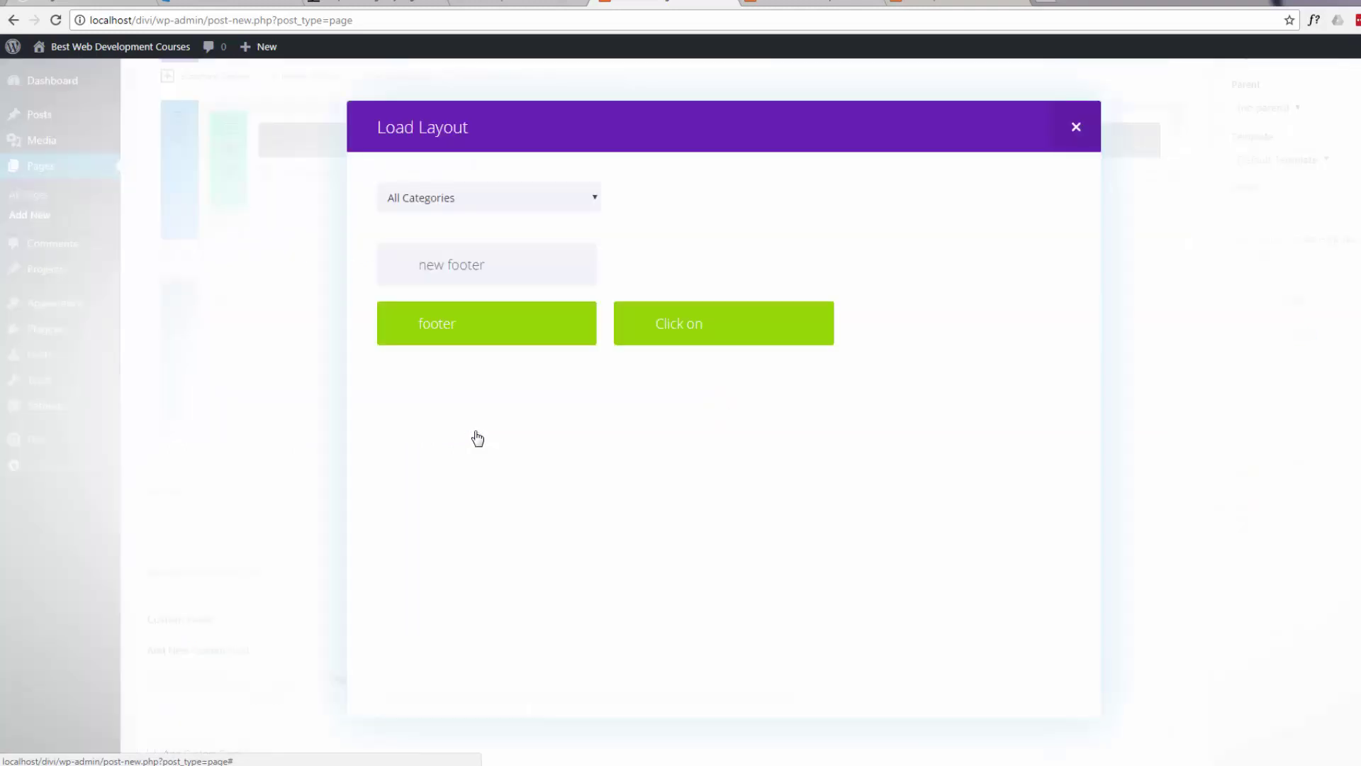
left_click(448, 275)
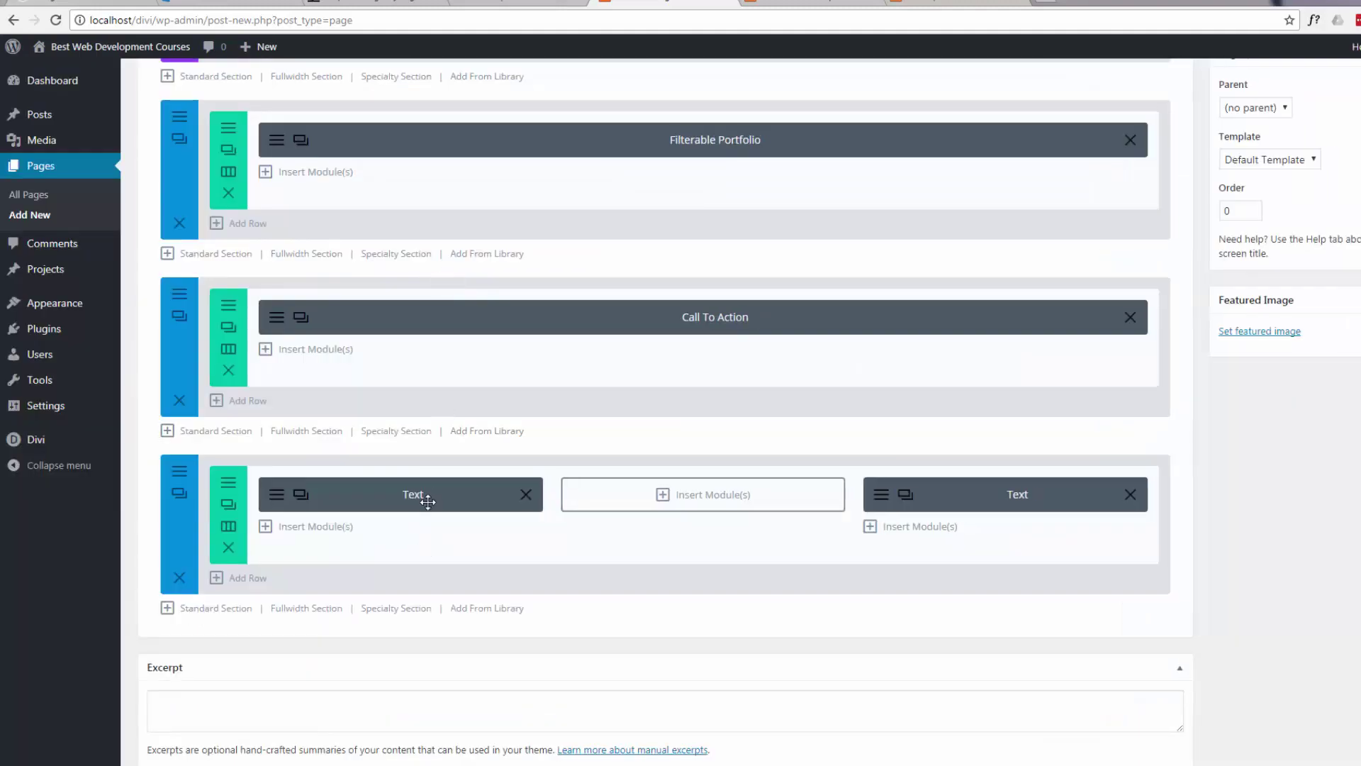
Step: Preview and publish the footer ex page, then return to its Divi editor
scroll(1287, 489, "up", 5)
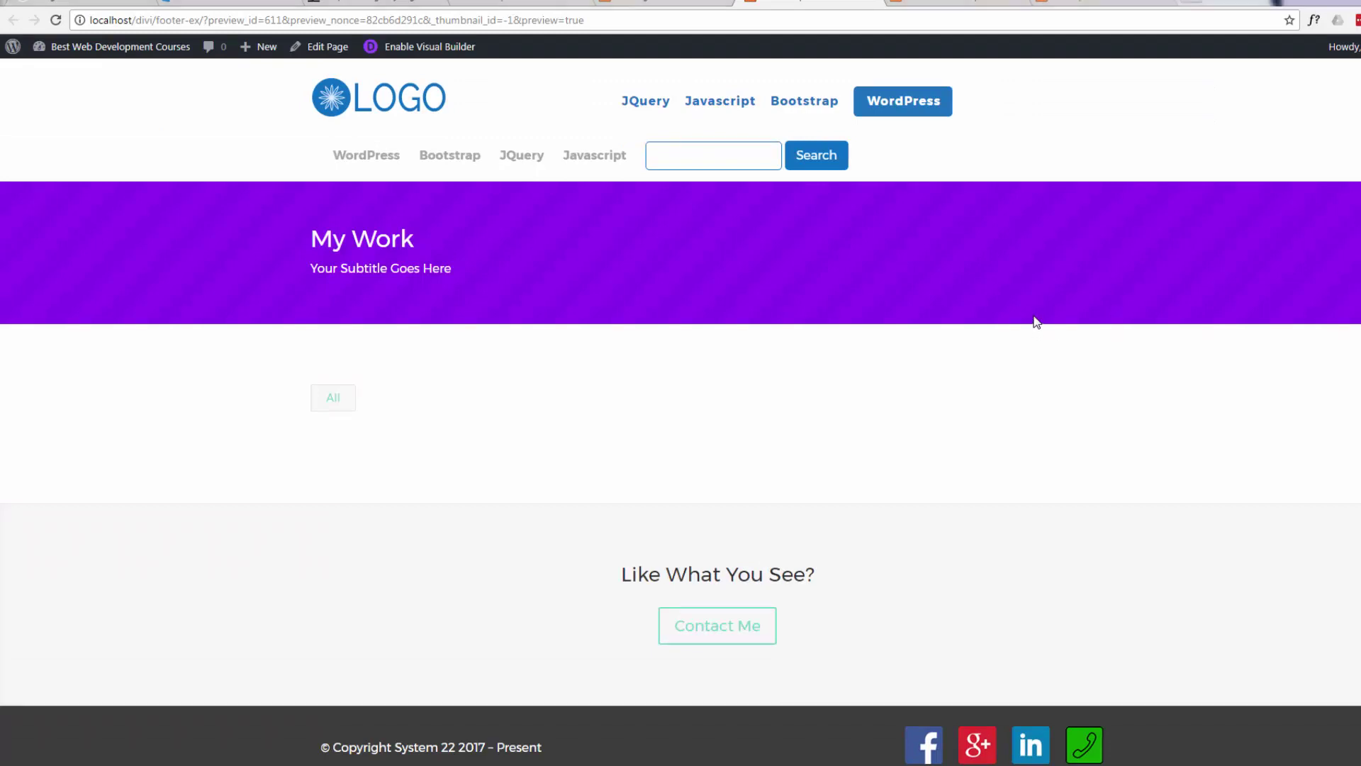
scroll(1036, 316, "down", 1)
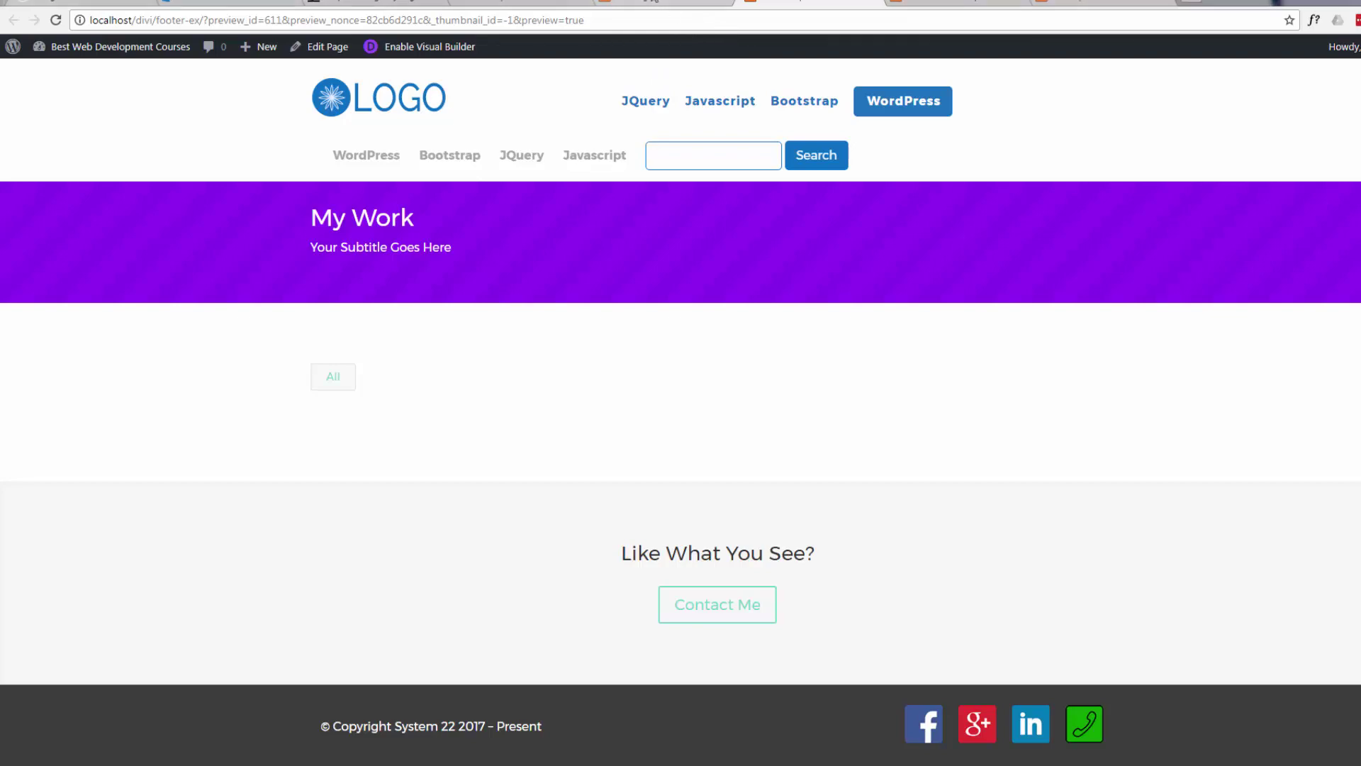
left_click(617, 3)
Step: Insert a Text module into the footer section's empty middle column
scroll(529, 512, "down", 10)
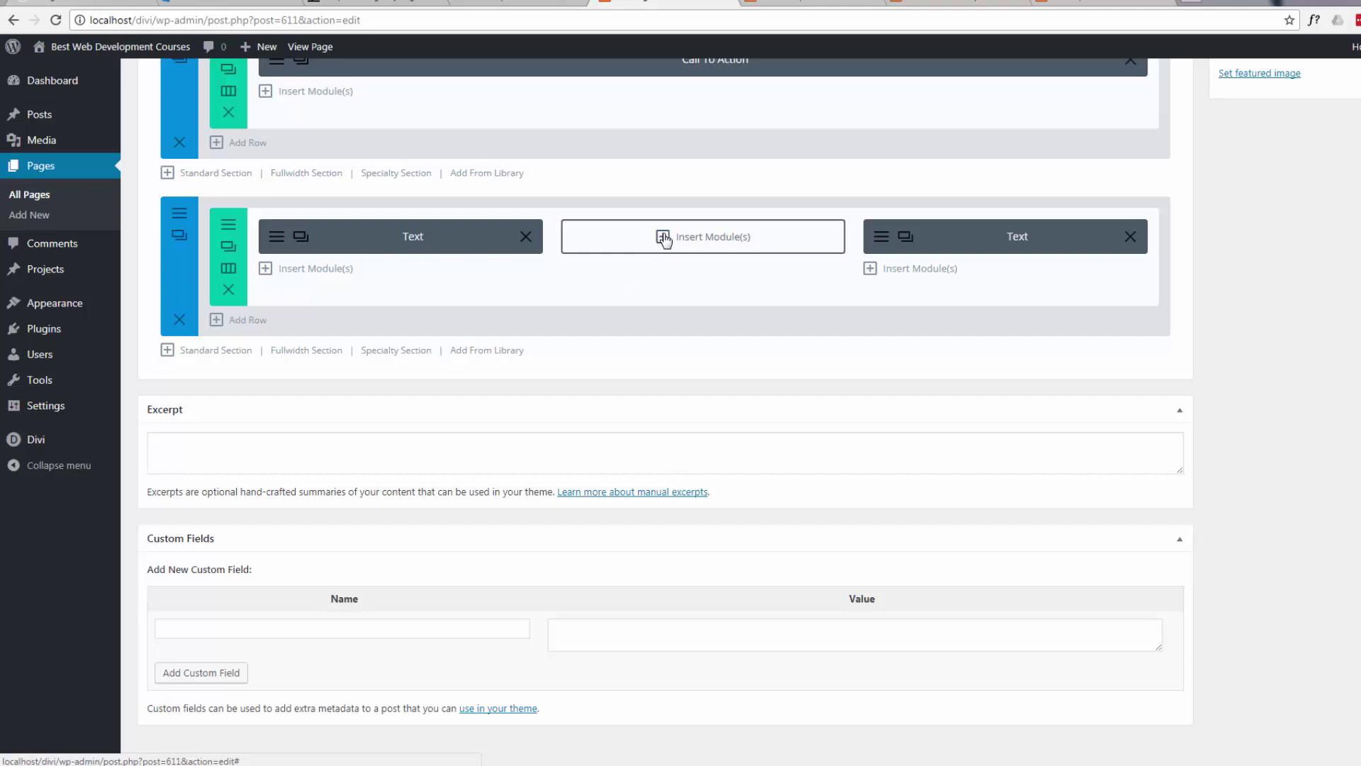
left_click(663, 238)
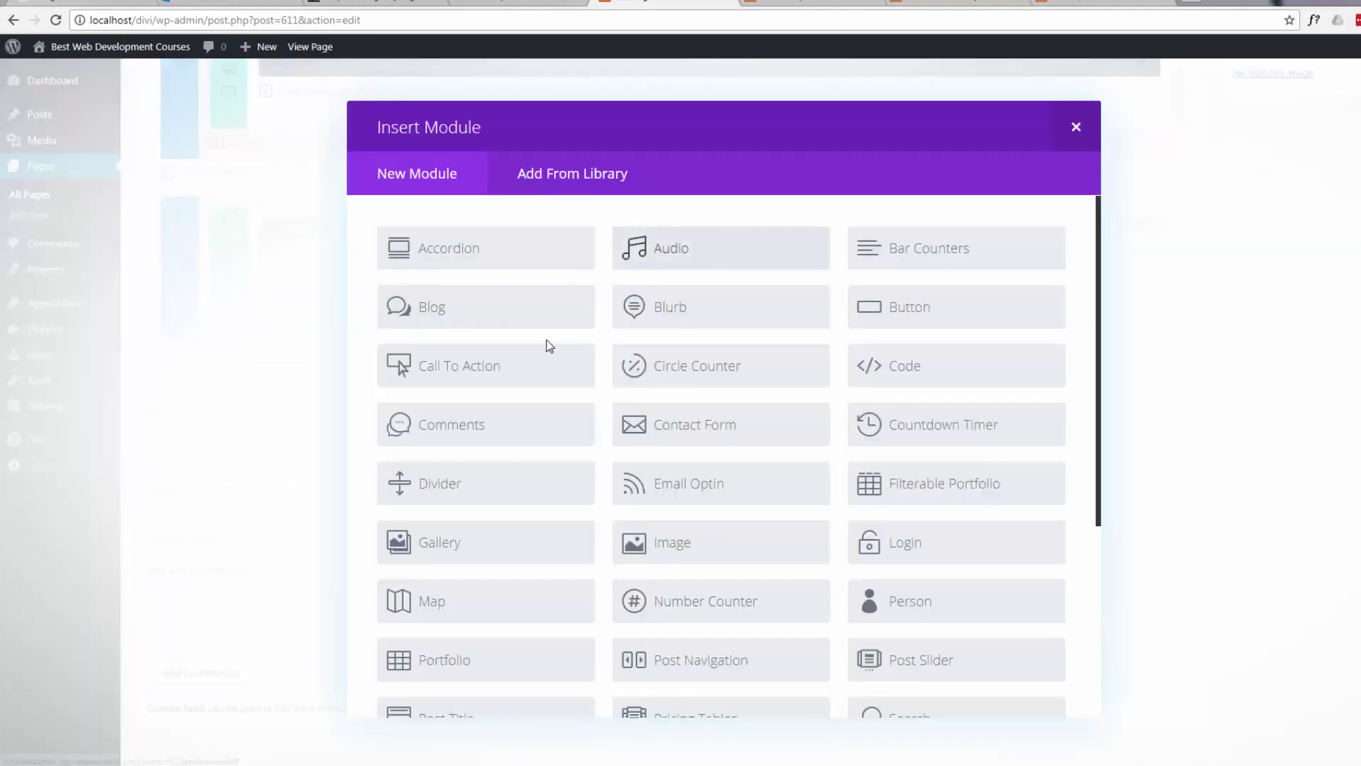
scroll(550, 346, "down", 3)
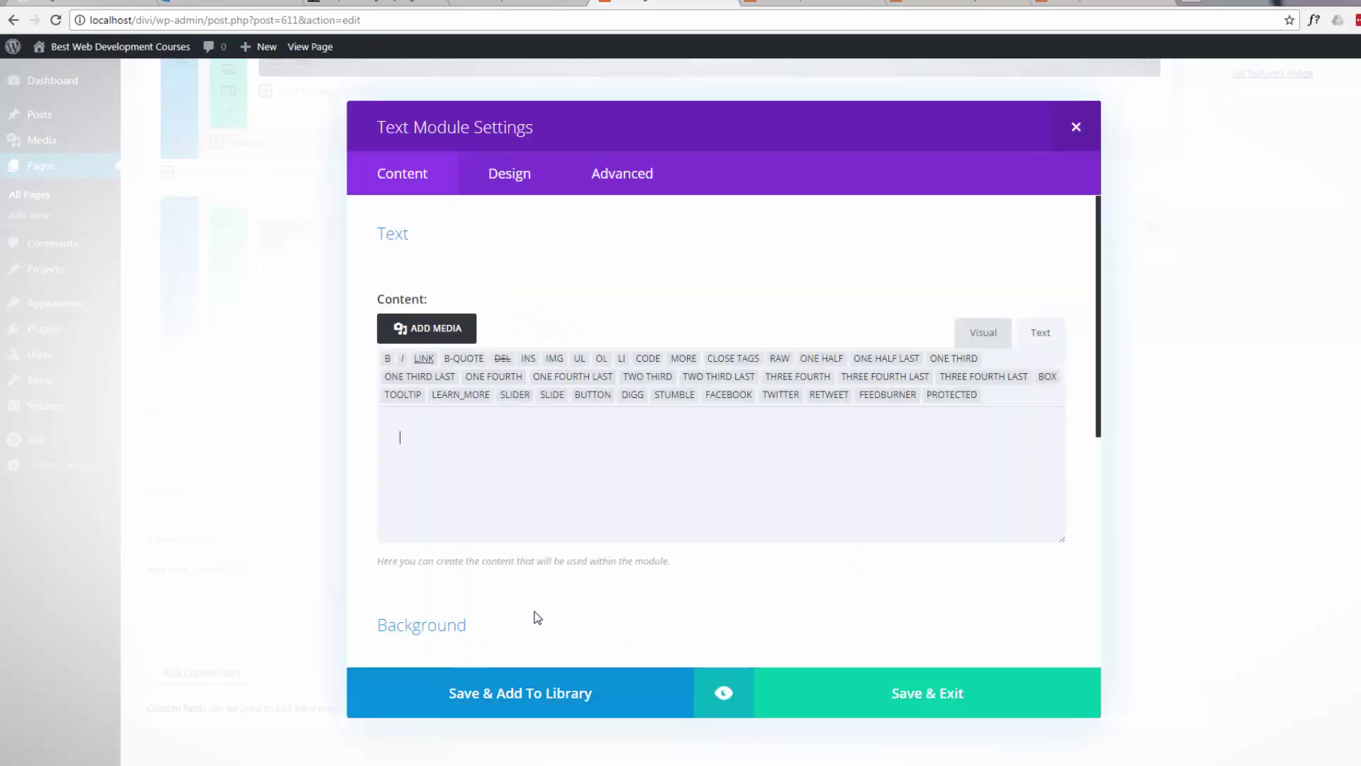
Step: Enter 'New Content' as the Text module's content in the visual editor
left_click(988, 341)
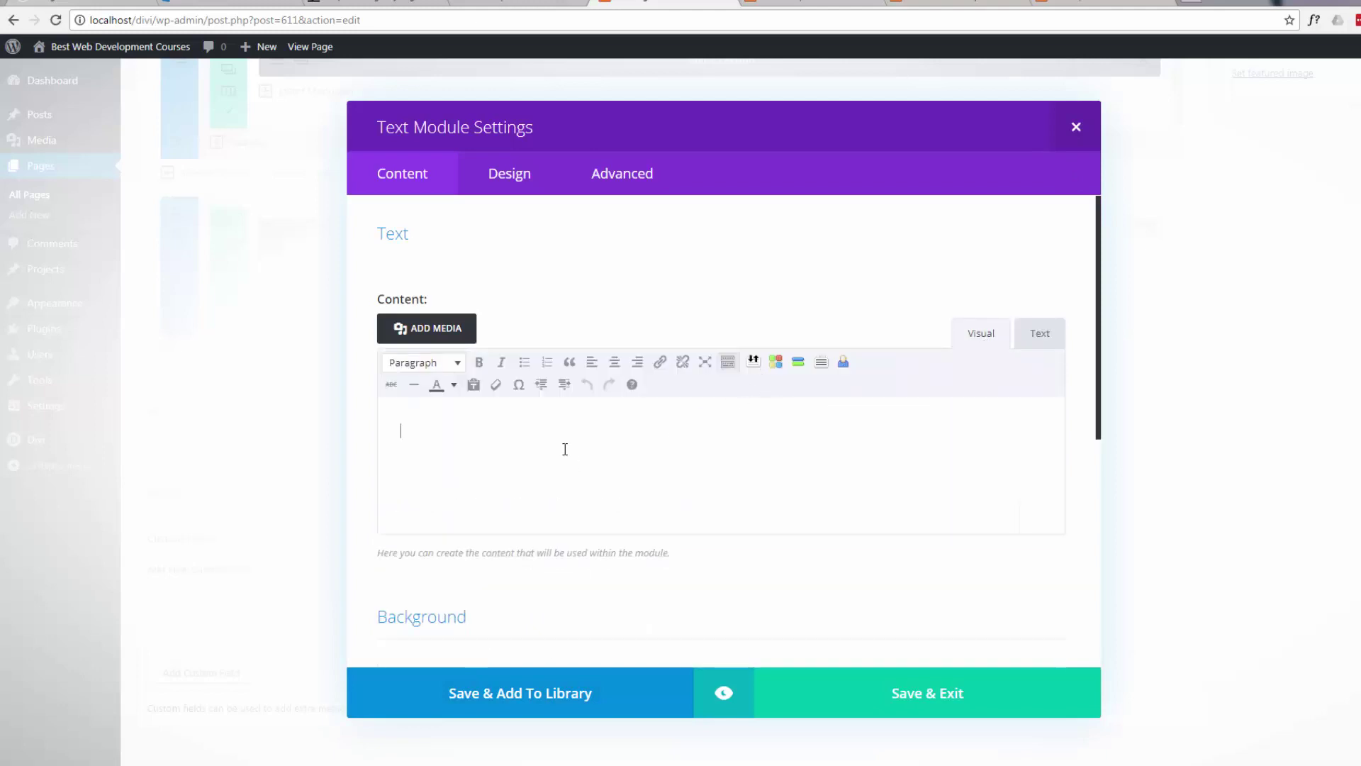
left_click(565, 449)
type("New Content")
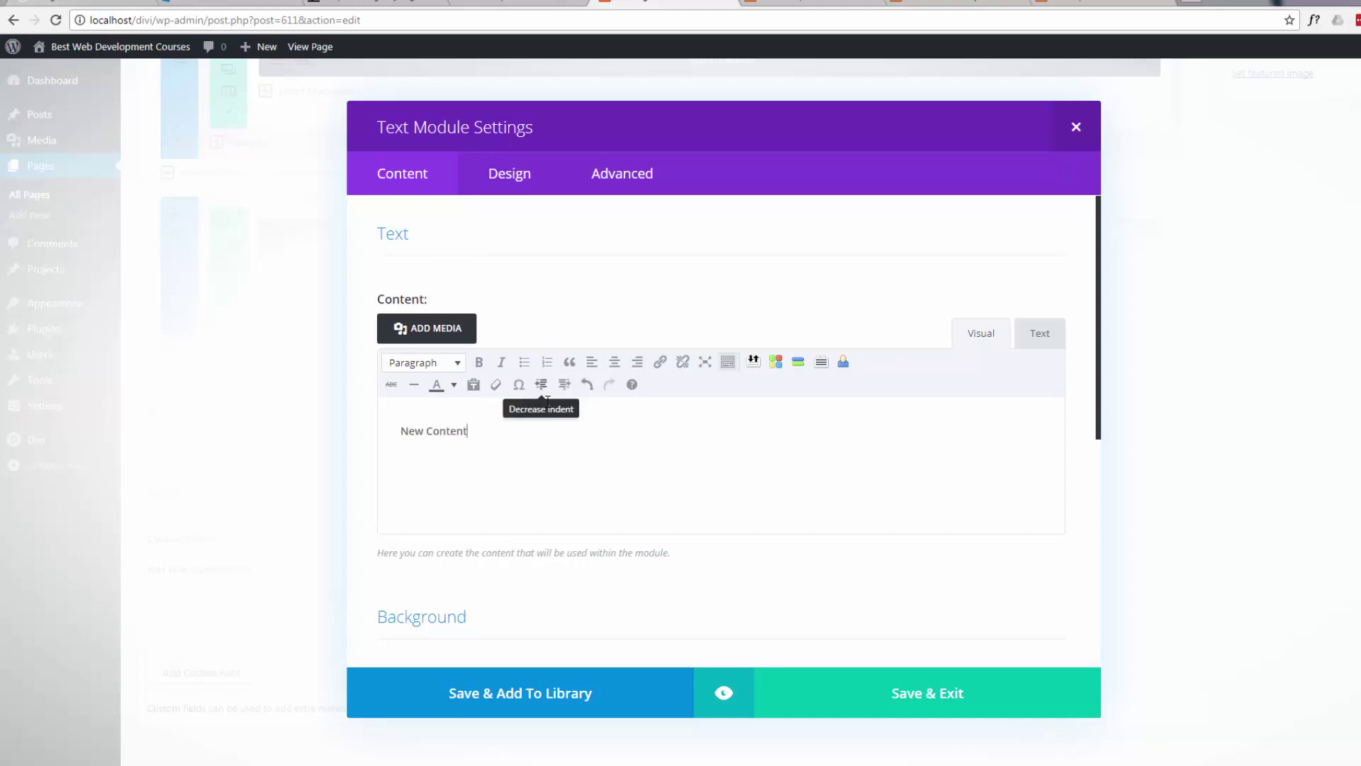
Step: Centre the New Content text, colour it red, and save the module
left_click_drag(477, 430, 397, 436)
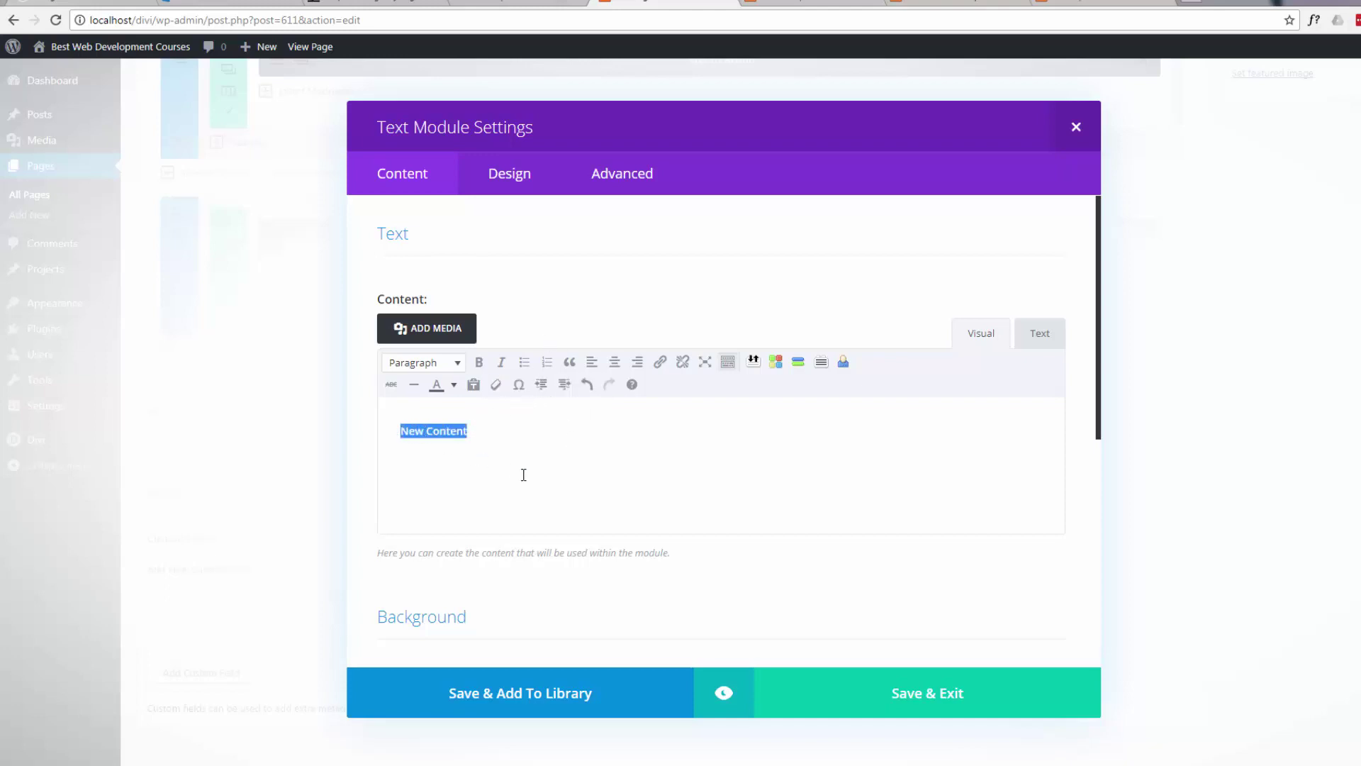
left_click(615, 362)
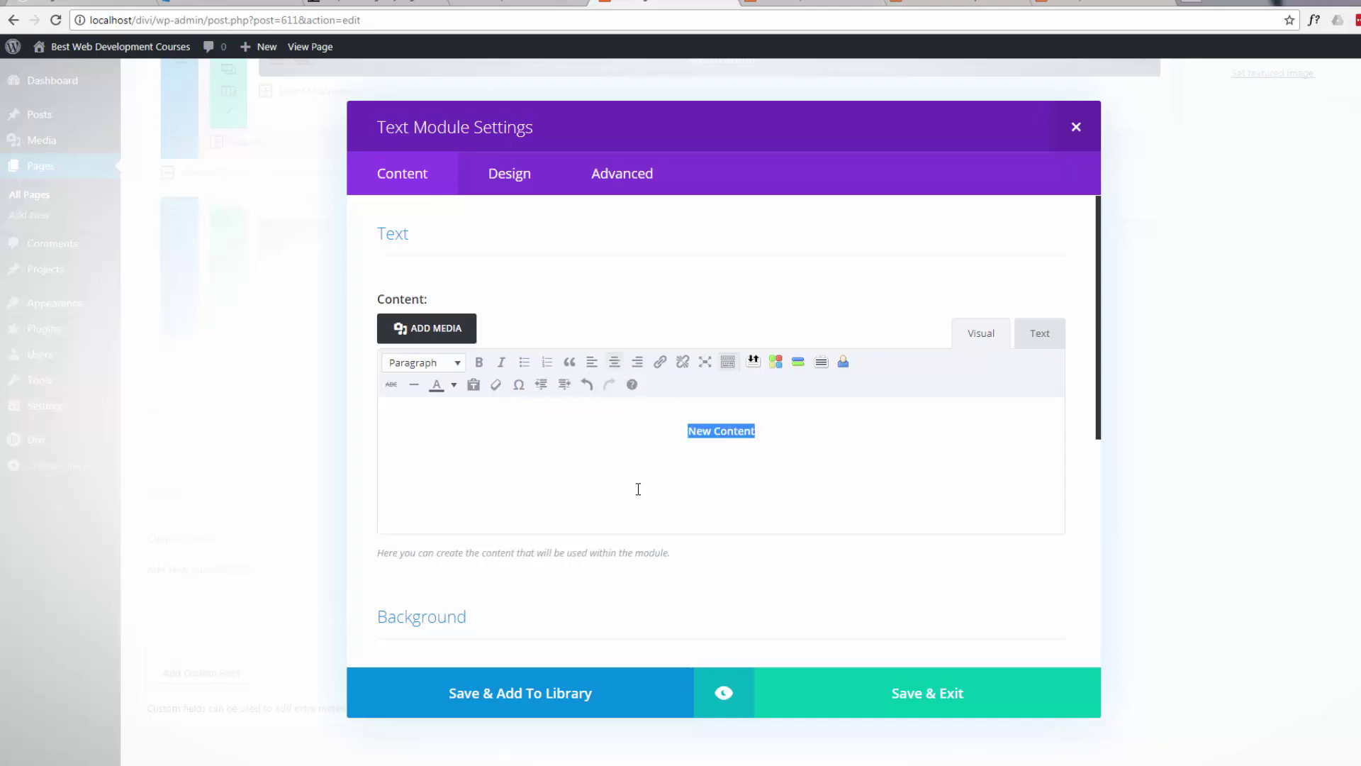
scroll(617, 482, "down", 6)
scroll(536, 436, "up", 3)
scroll(526, 423, "up", 3)
left_click(454, 386)
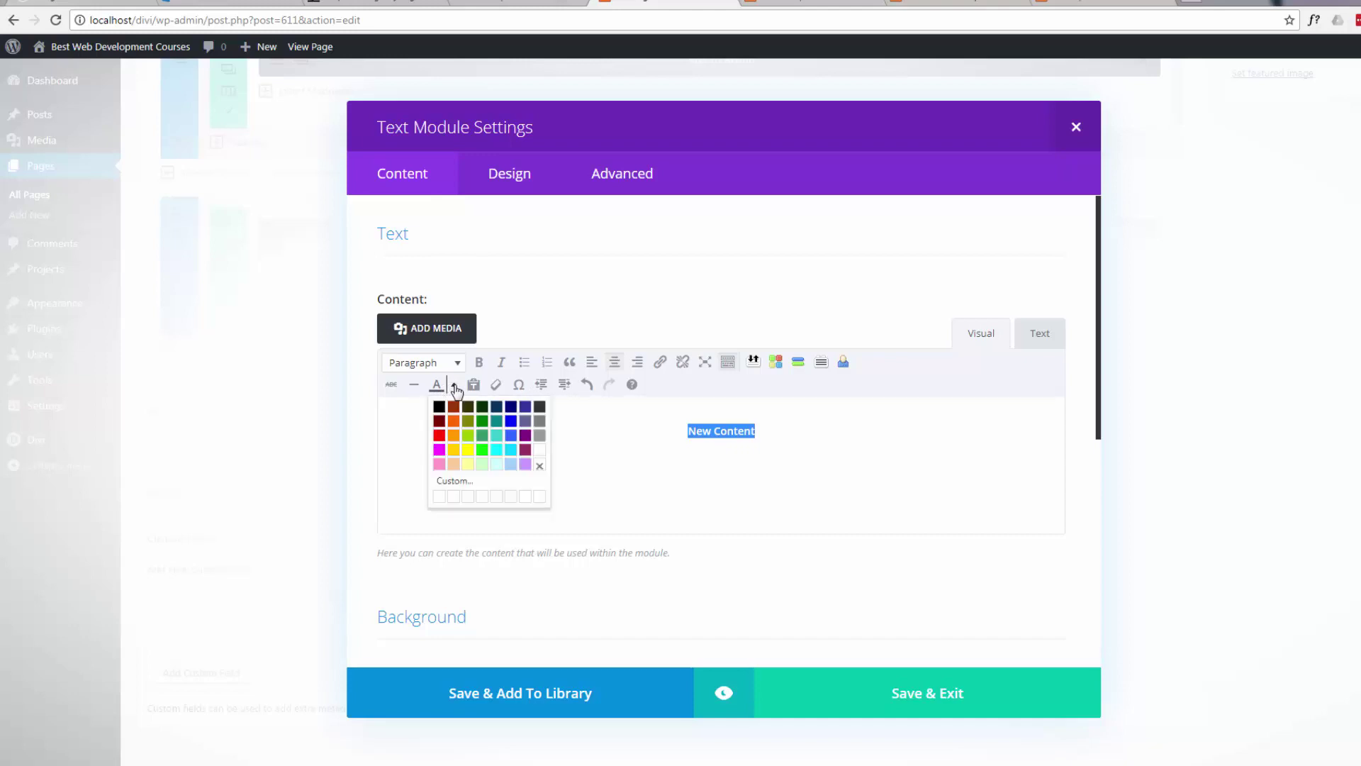
left_click(440, 434)
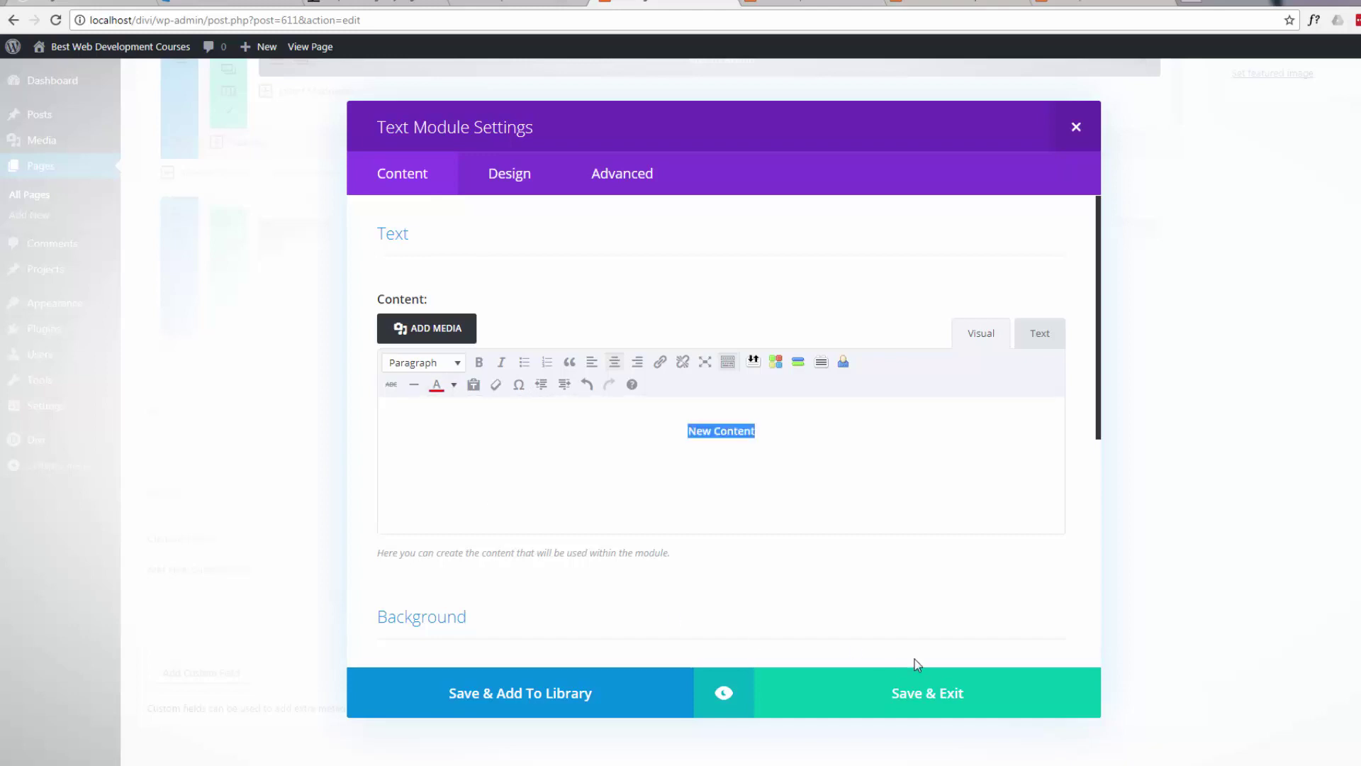
left_click(901, 696)
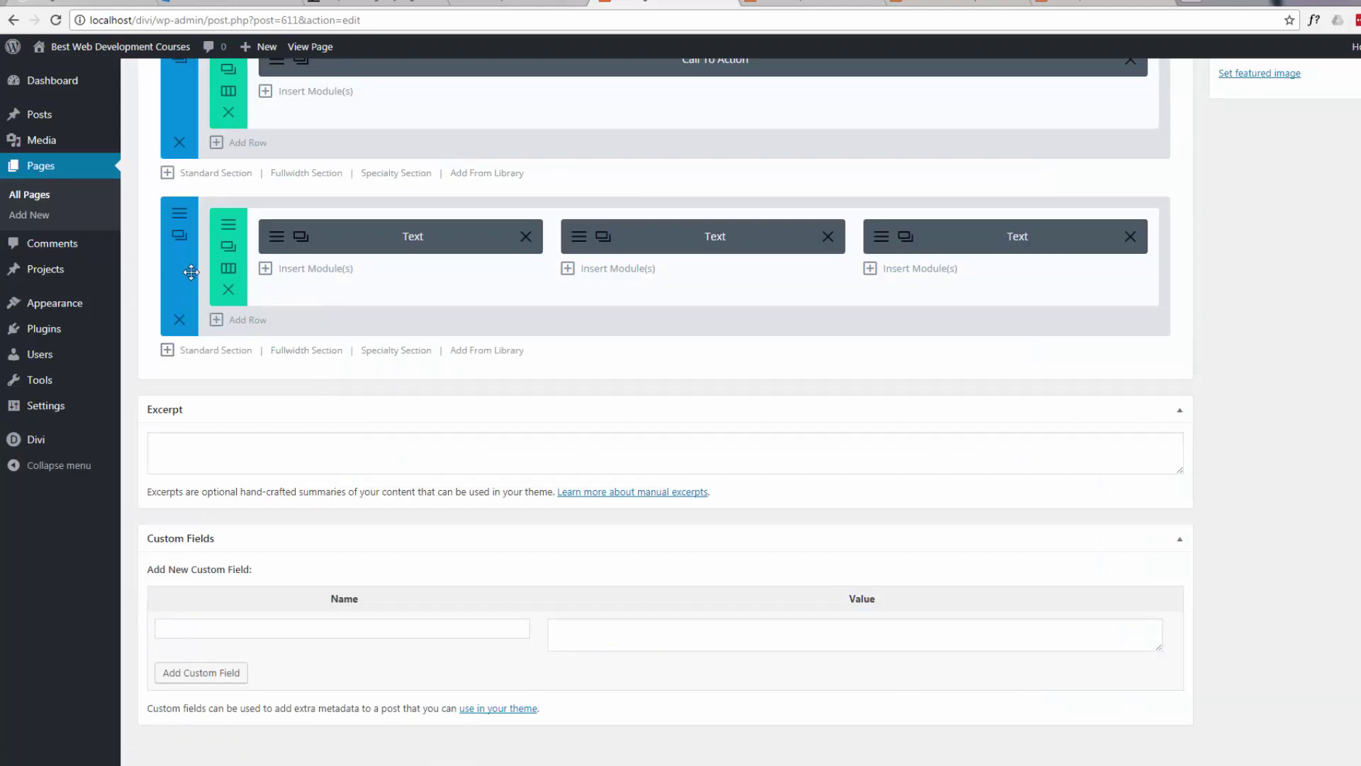
Step: Prepare the footer section for the library as a global item named 'new footer global'
left_click(178, 217)
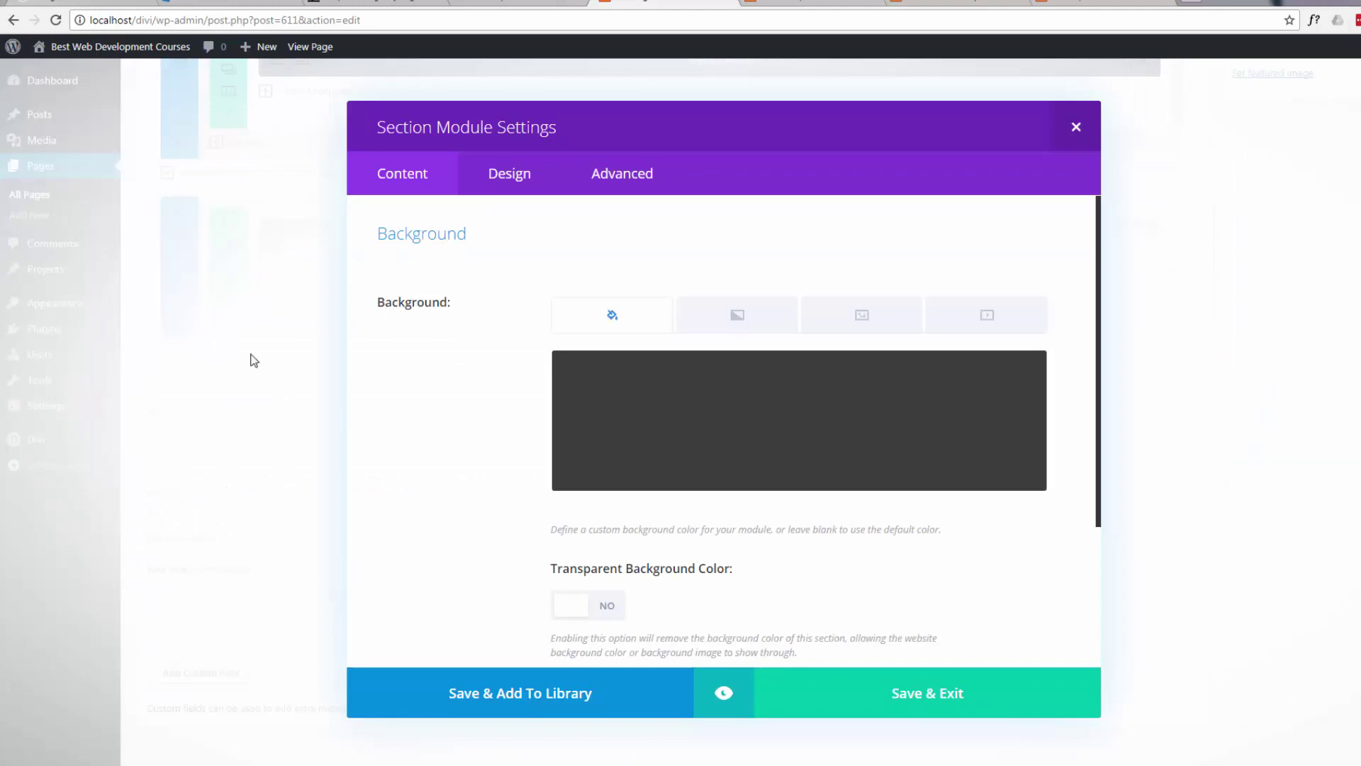
left_click(494, 695)
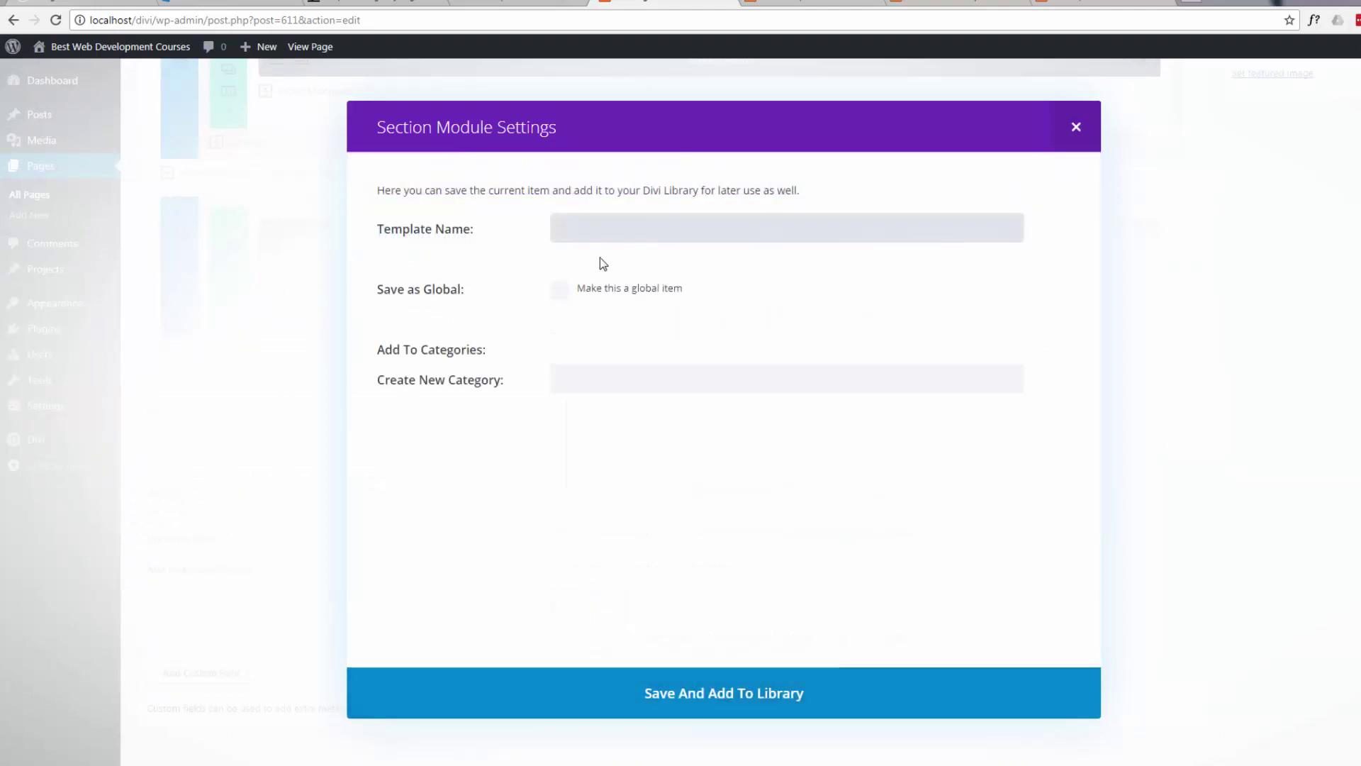
left_click(561, 293)
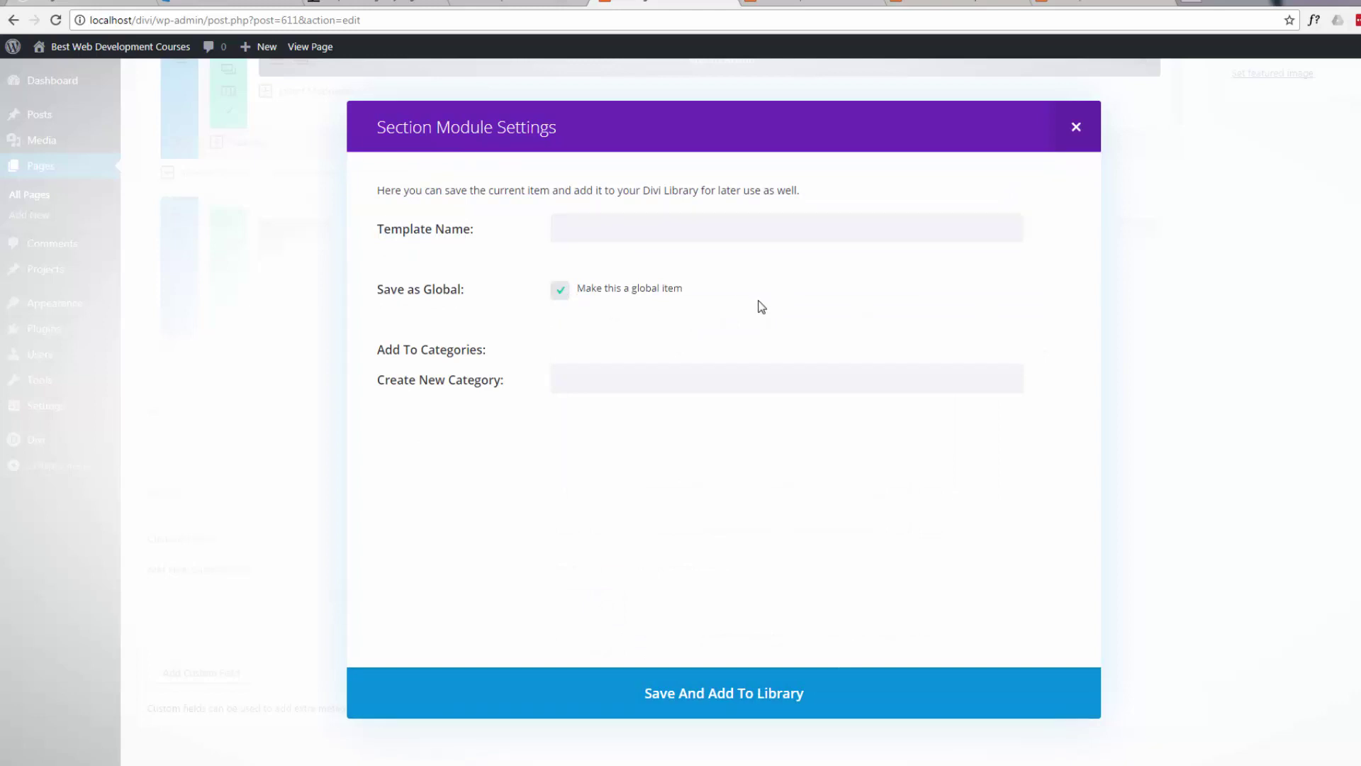
left_click(593, 232)
type("new f")
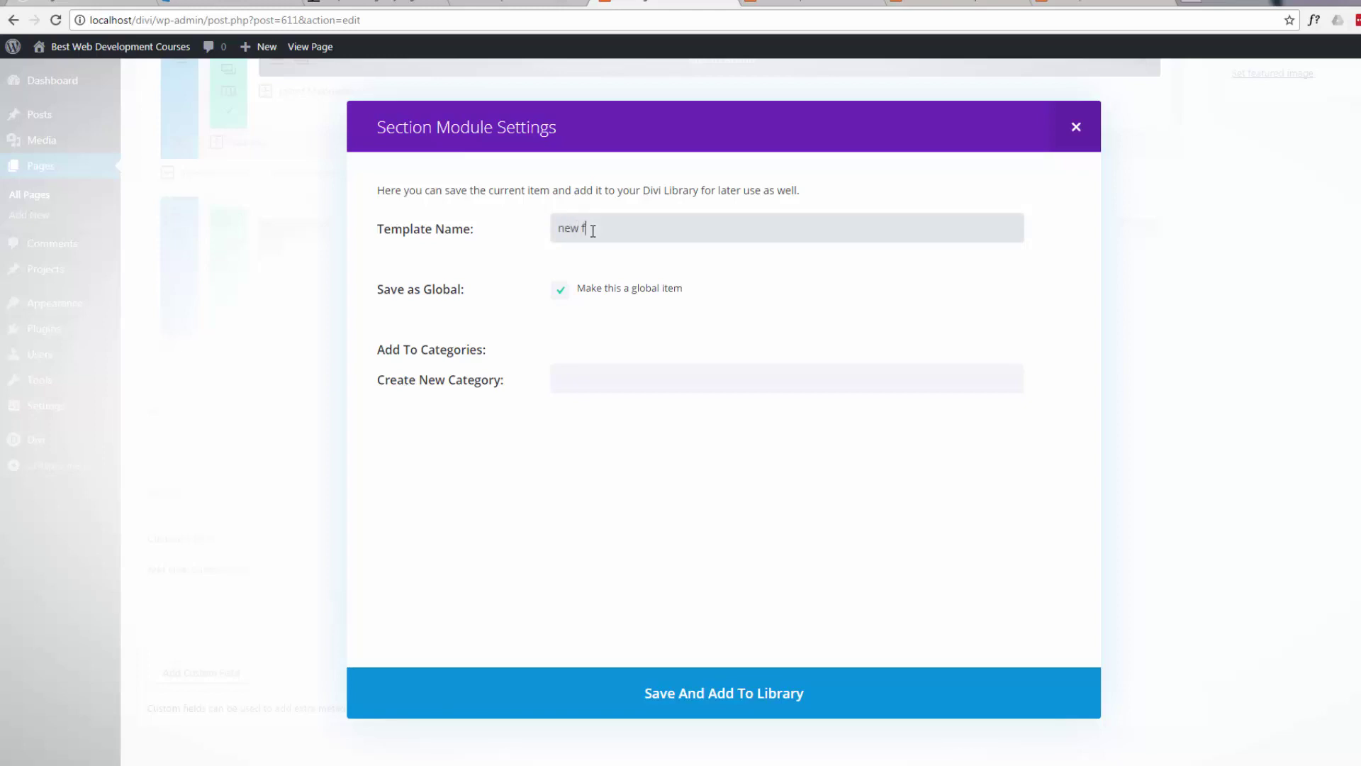
type("ooter global")
left_click(720, 694)
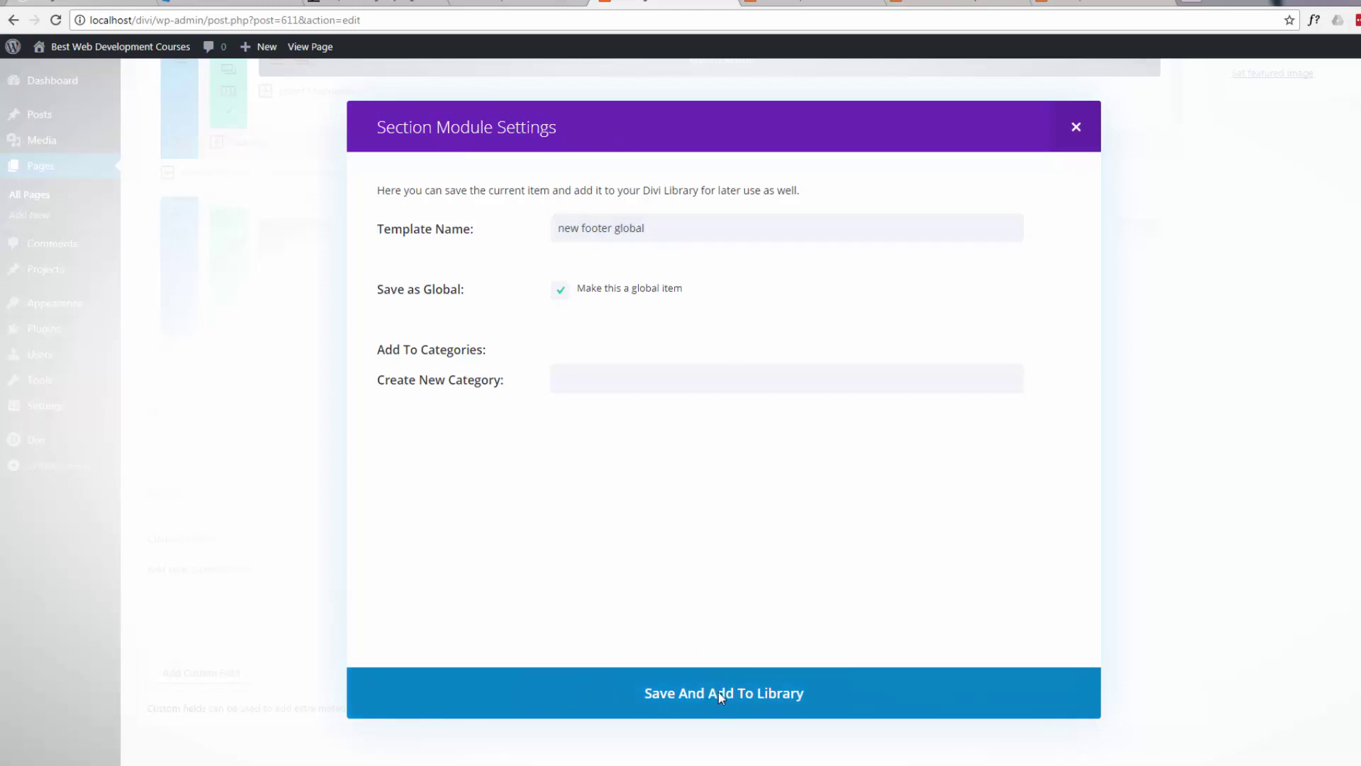
Step: Confirm saving the global footer section and go to the Pages list
left_click(717, 692)
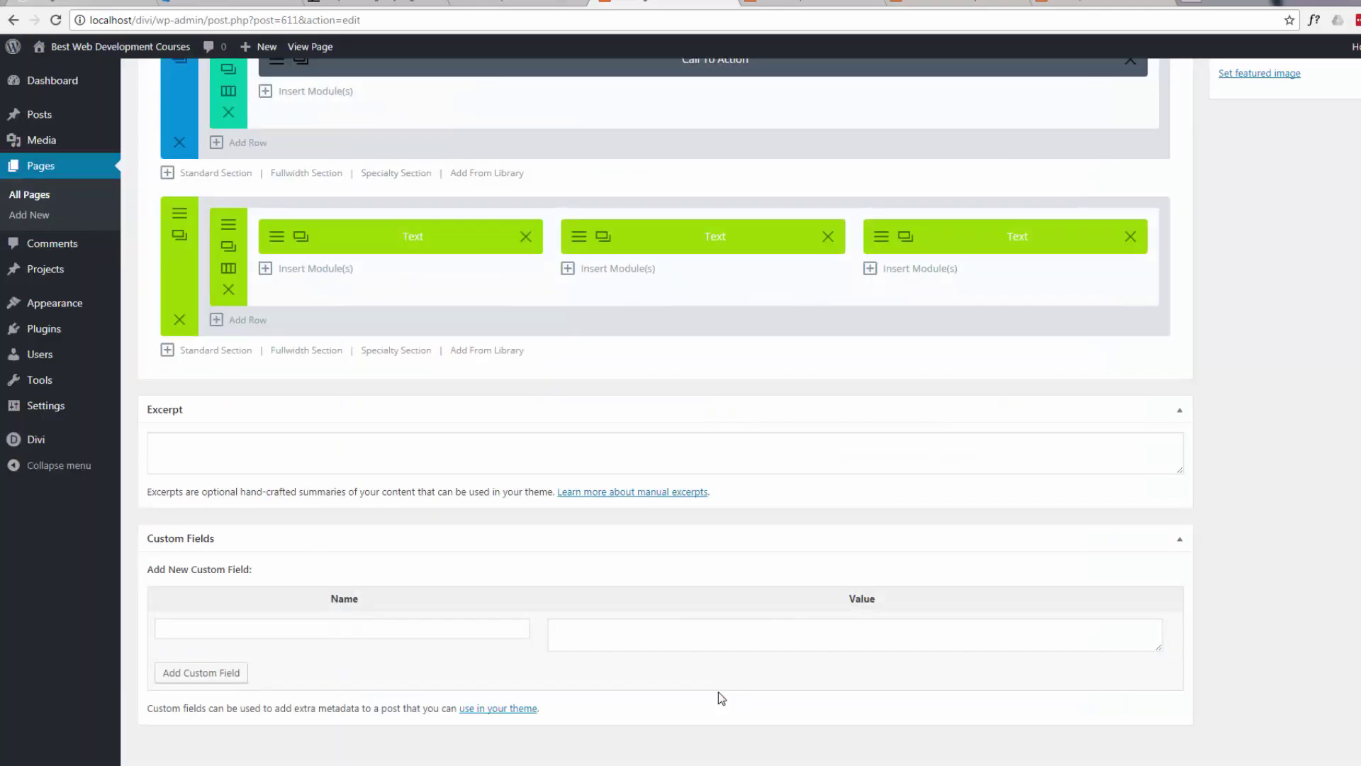
scroll(511, 599, "up", 3)
scroll(273, 392, "up", 6)
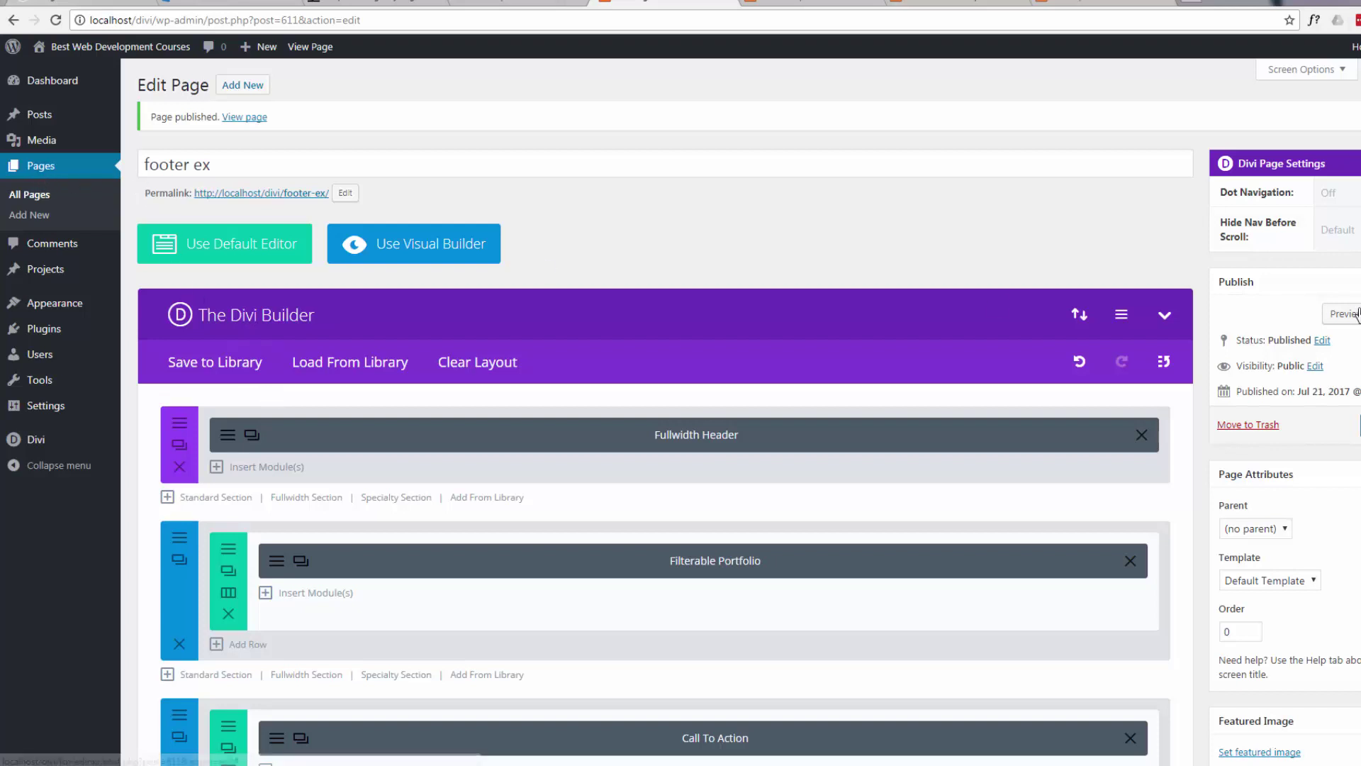
left_click(63, 168)
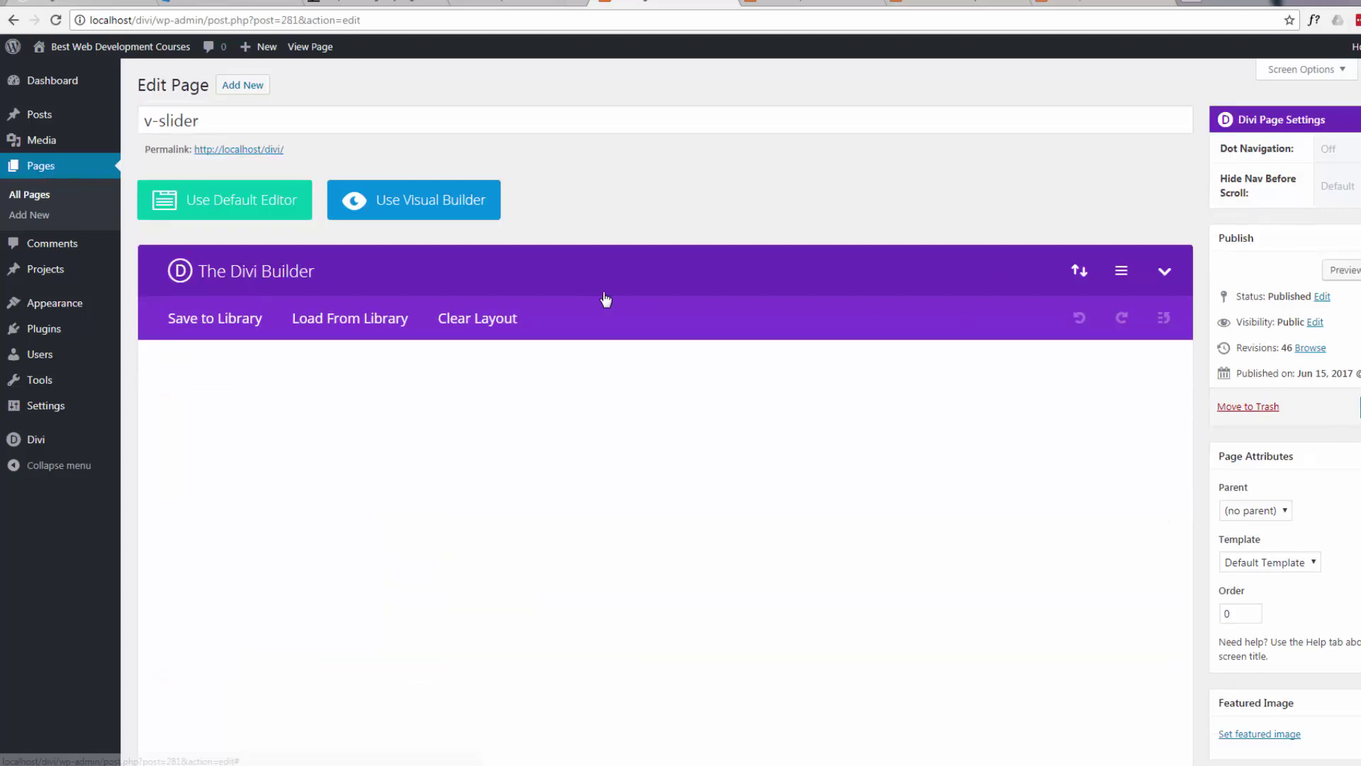
Step: On the v-slider page, delete the last section and load 'new footer global' instead
scroll(602, 297, "down", 6)
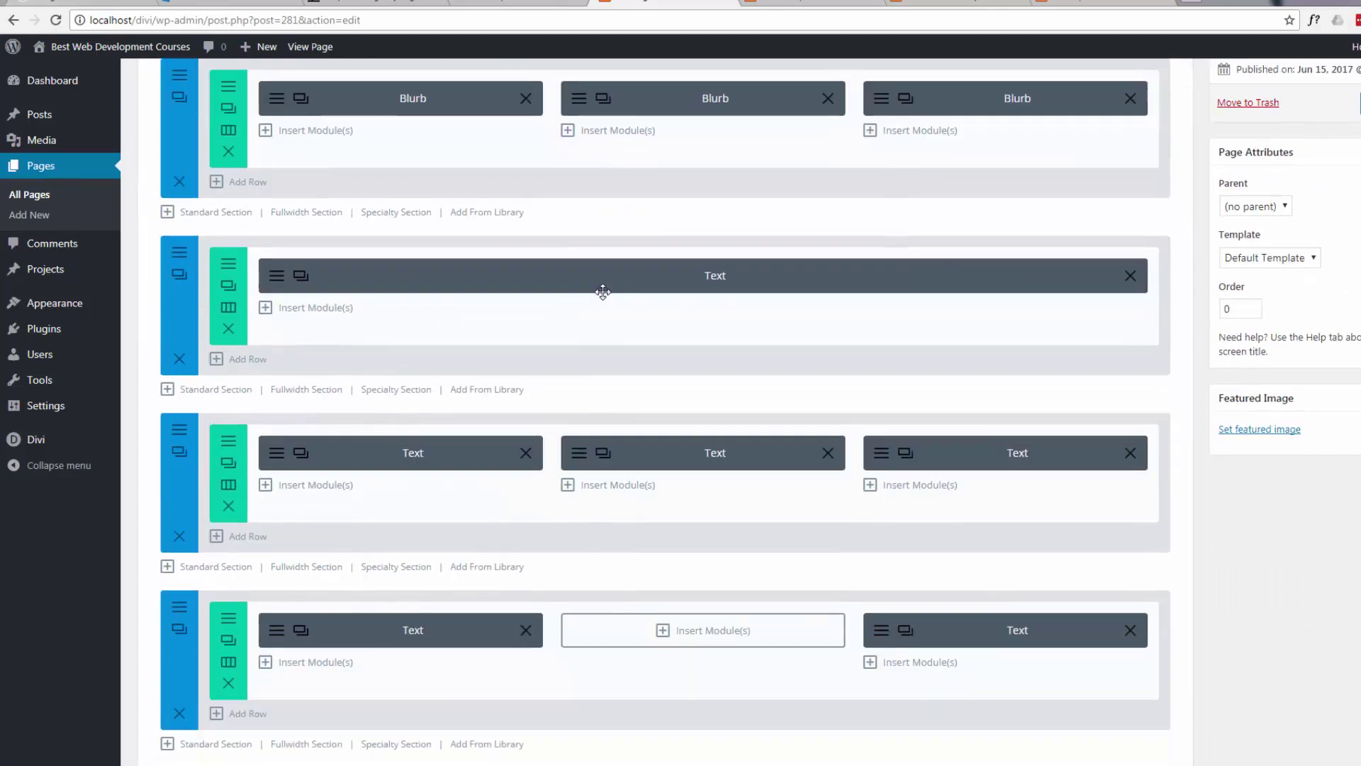
scroll(601, 291, "down", 3)
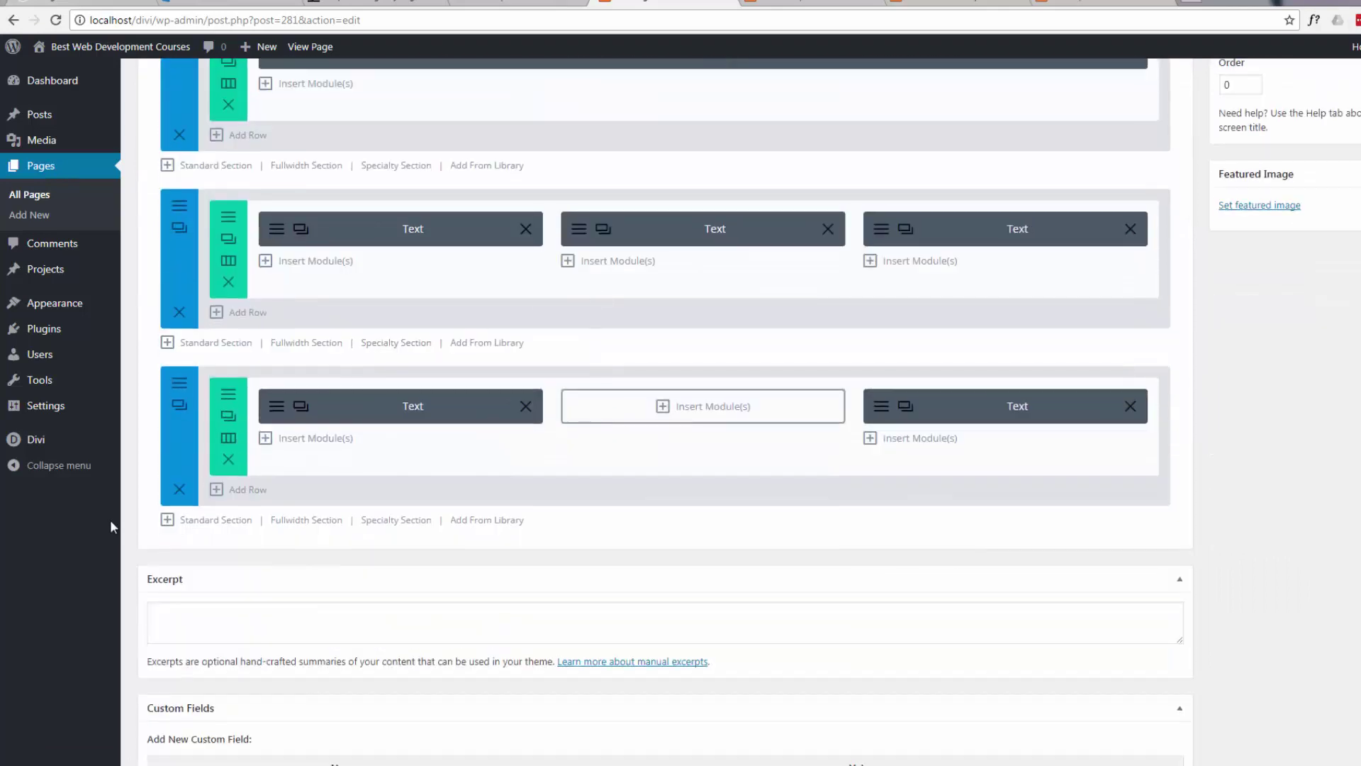
left_click(178, 488)
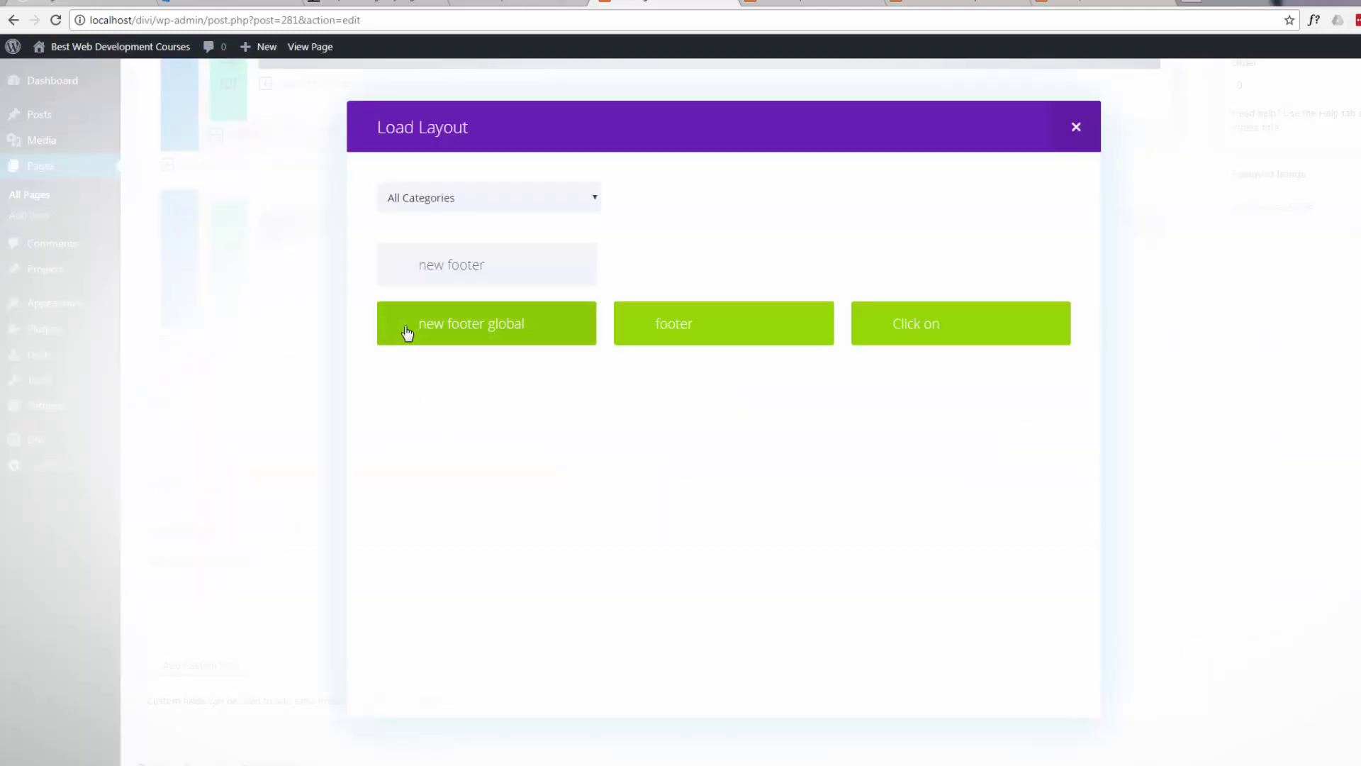
left_click(490, 328)
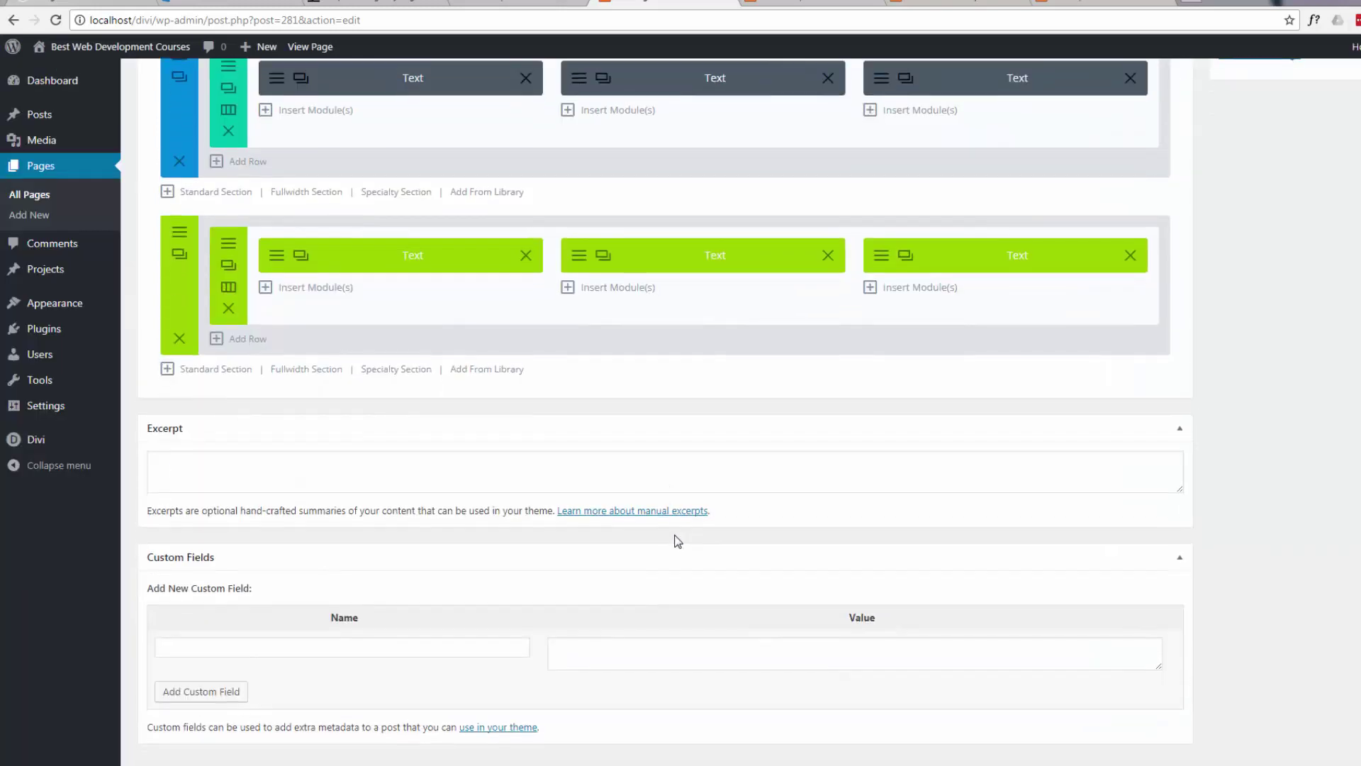
Step: Update and preview the page, then change the global footer text to 'New Content changed'
scroll(677, 542, "up", 4)
scroll(677, 542, "up", 3)
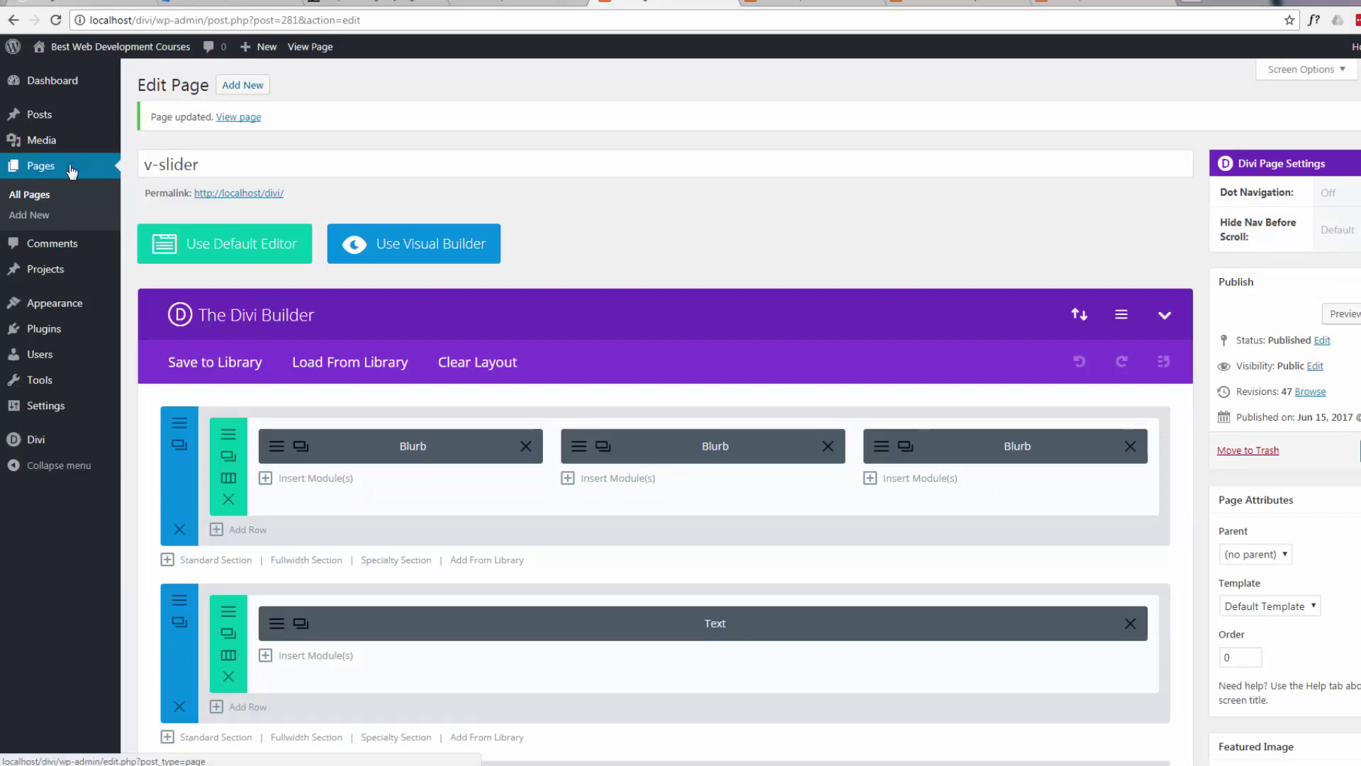
scroll(290, 216, "down", 10)
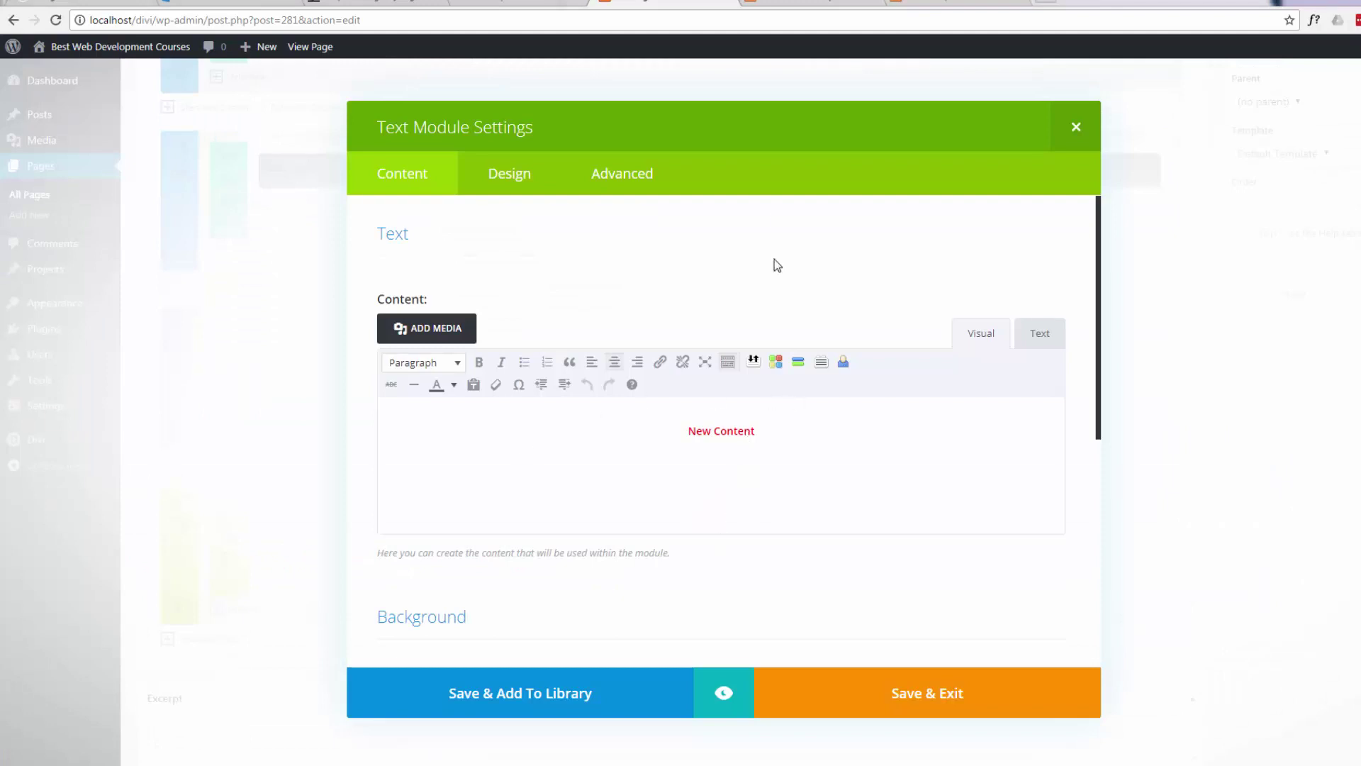
left_click(801, 2)
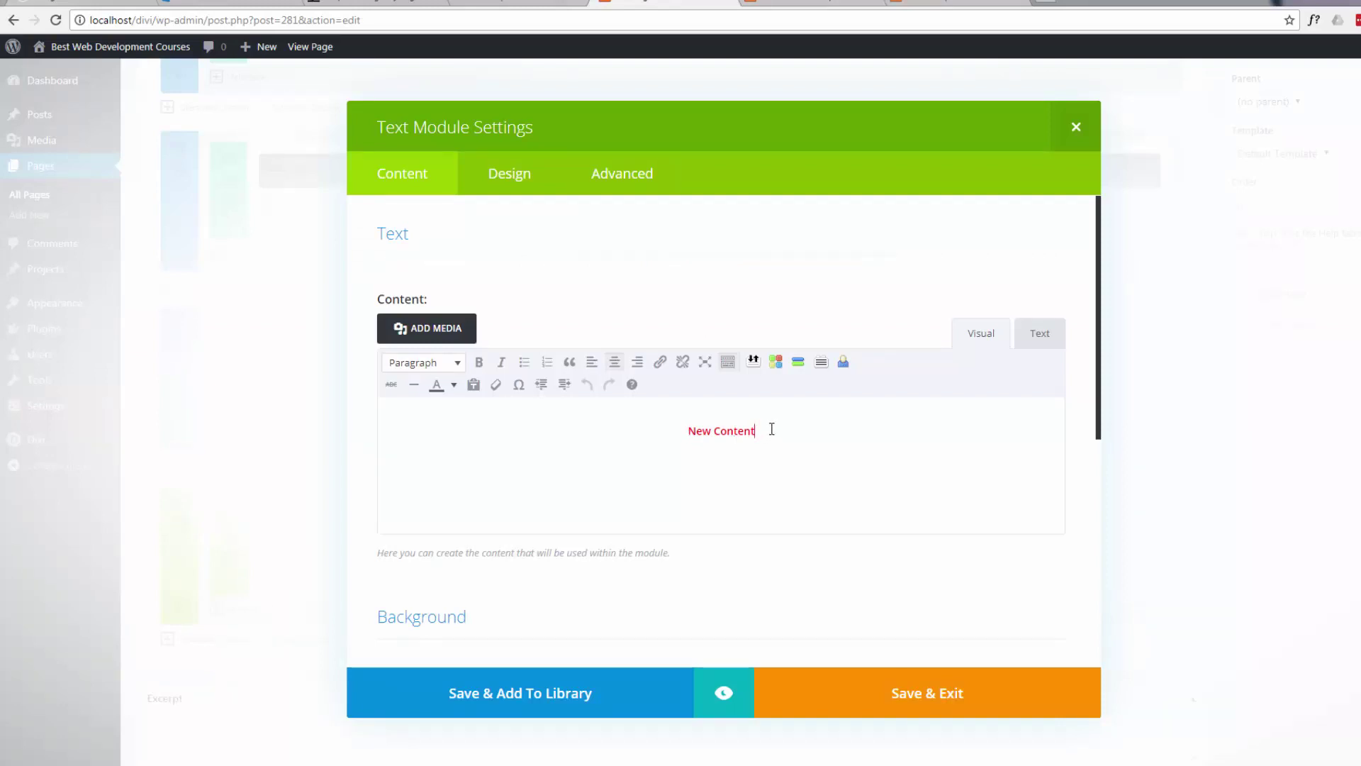
type("changed")
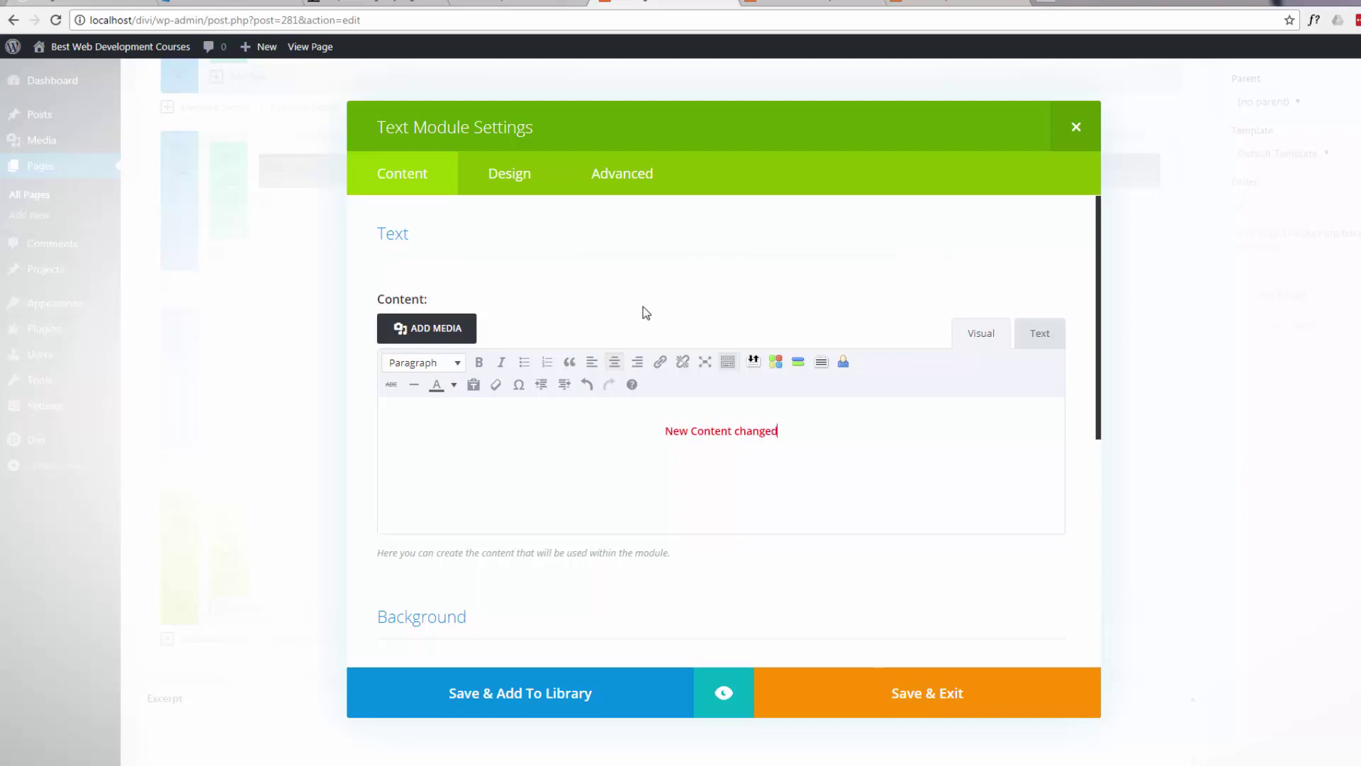
left_click(870, 701)
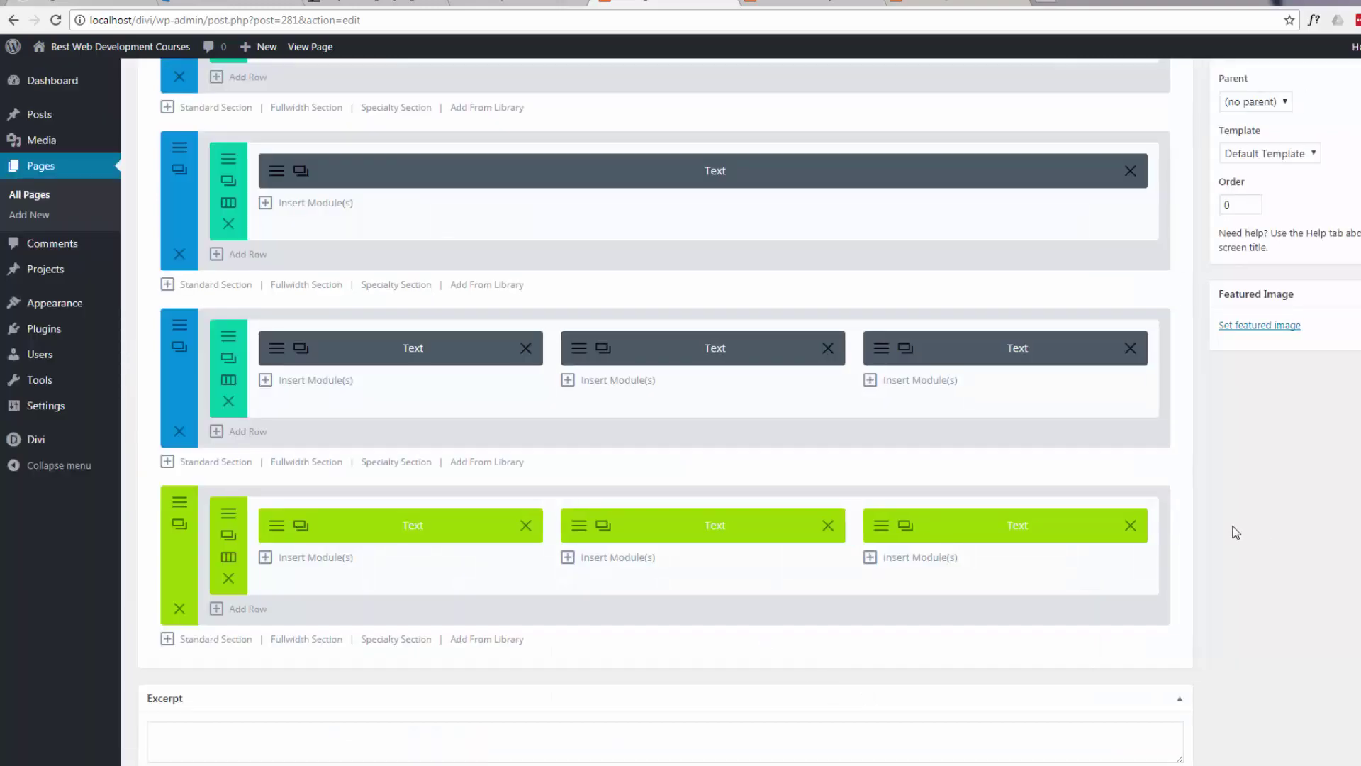
scroll(1248, 530, "up", 7)
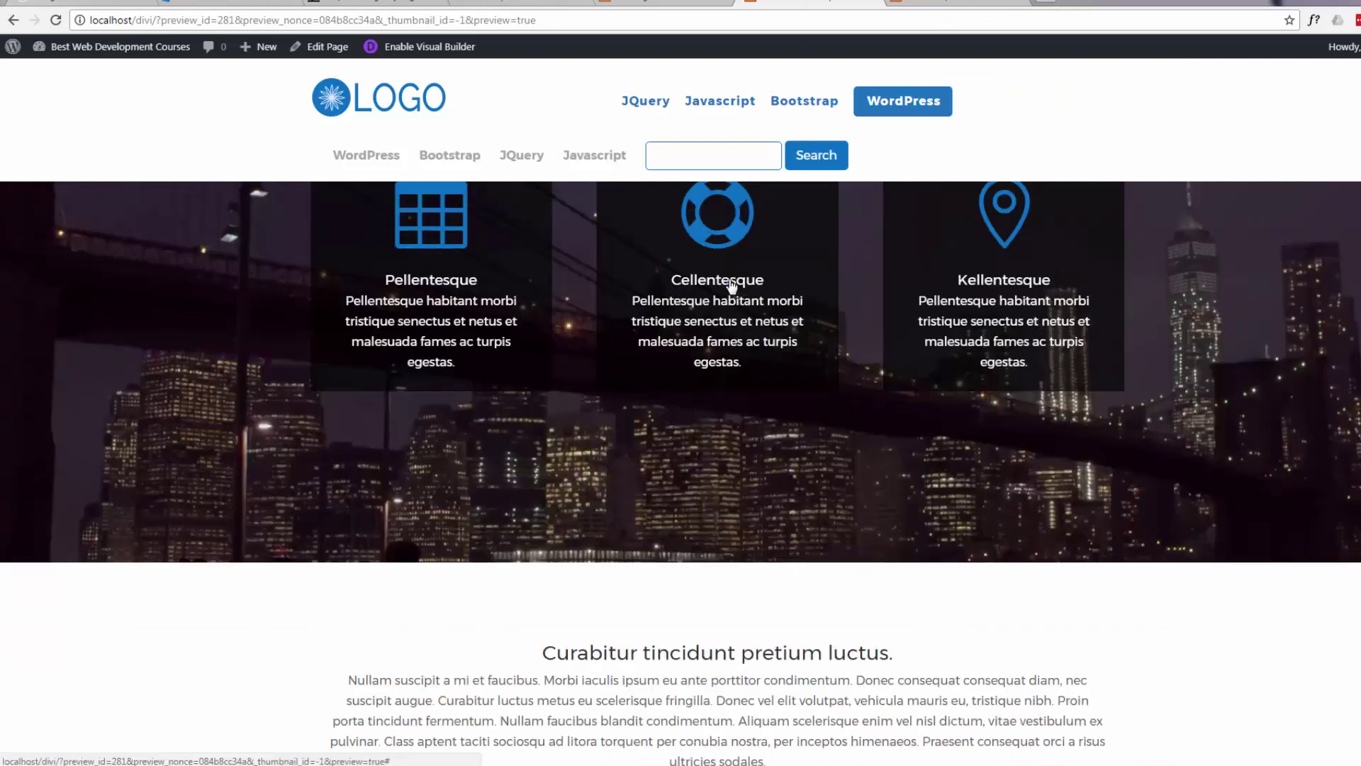
scroll(733, 285, "down", 5)
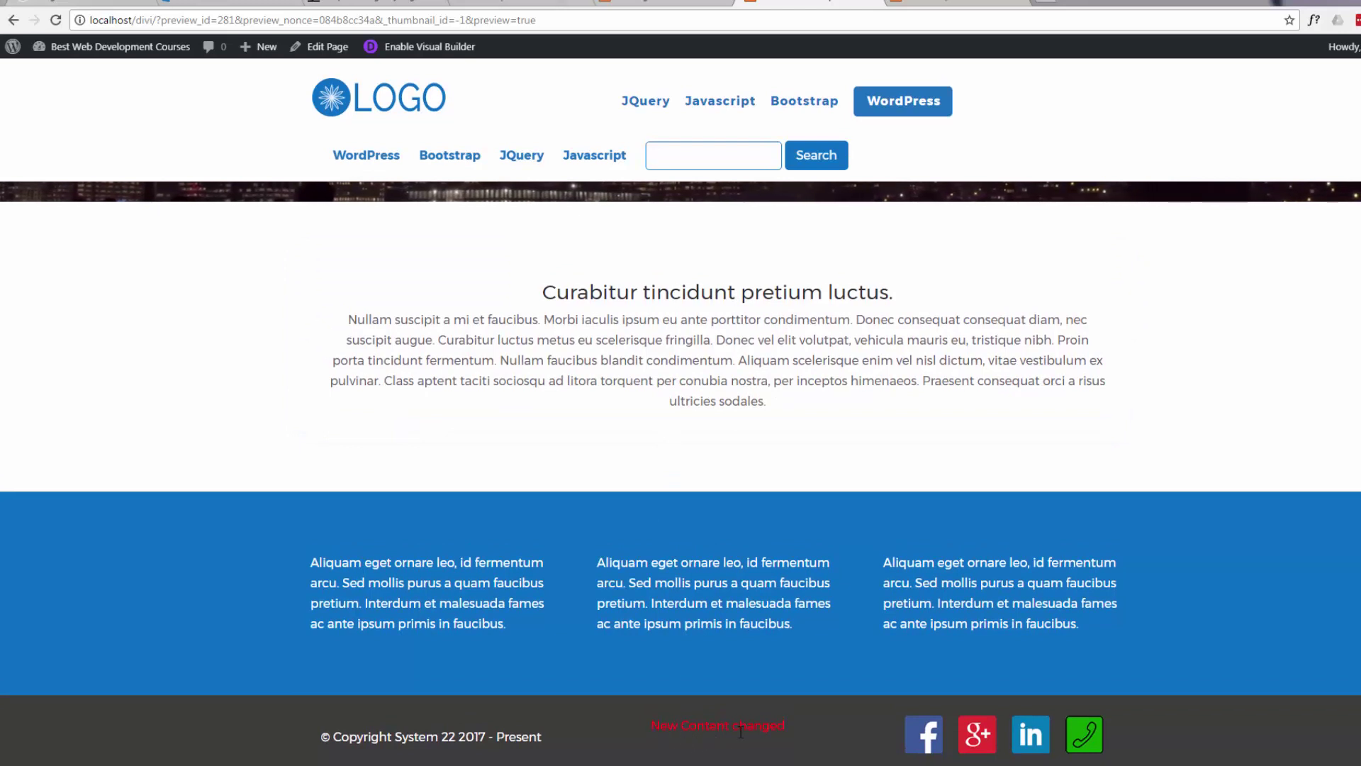
left_click(962, 1)
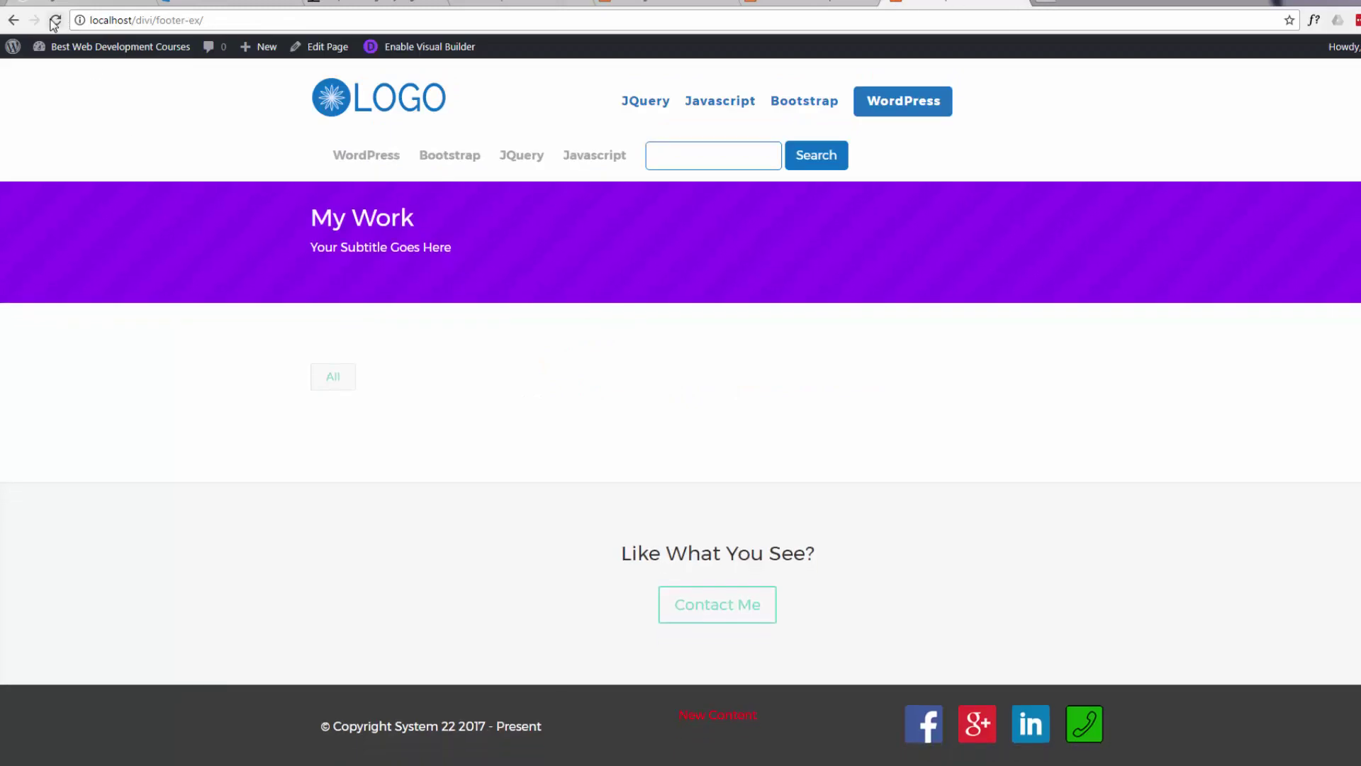
left_click(56, 22)
Step: On the first site, open Divi > Divi Library and tick the 'new footer global' layout
left_click(654, 1)
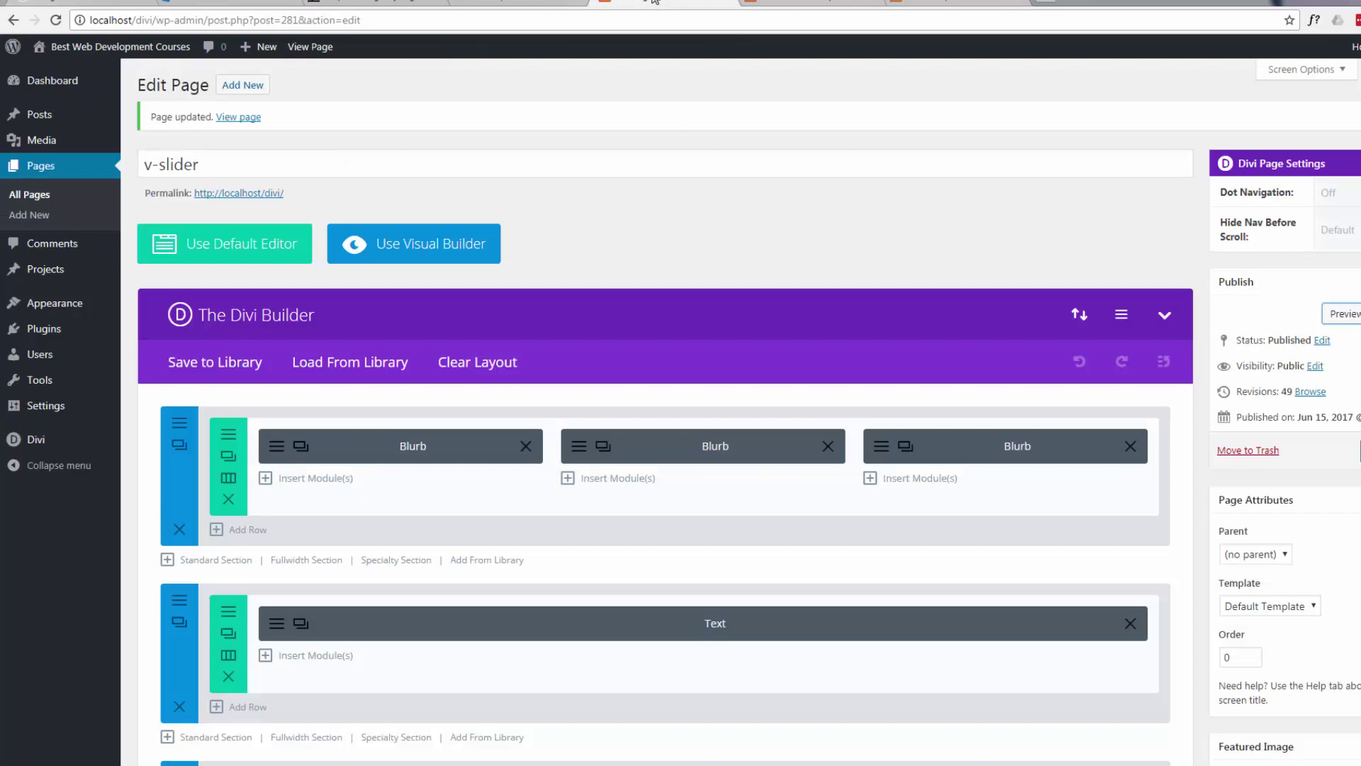
scroll(605, 241, "down", 5)
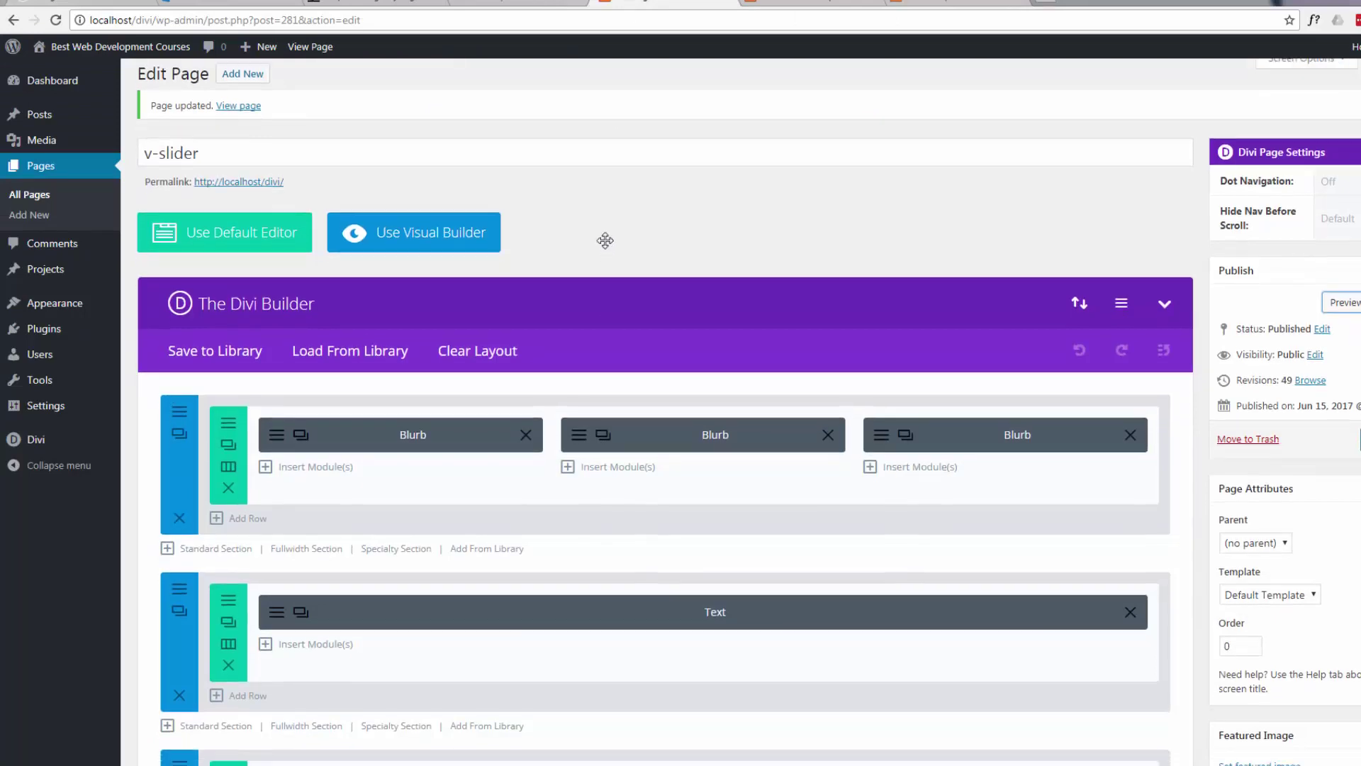
scroll(605, 241, "down", 5)
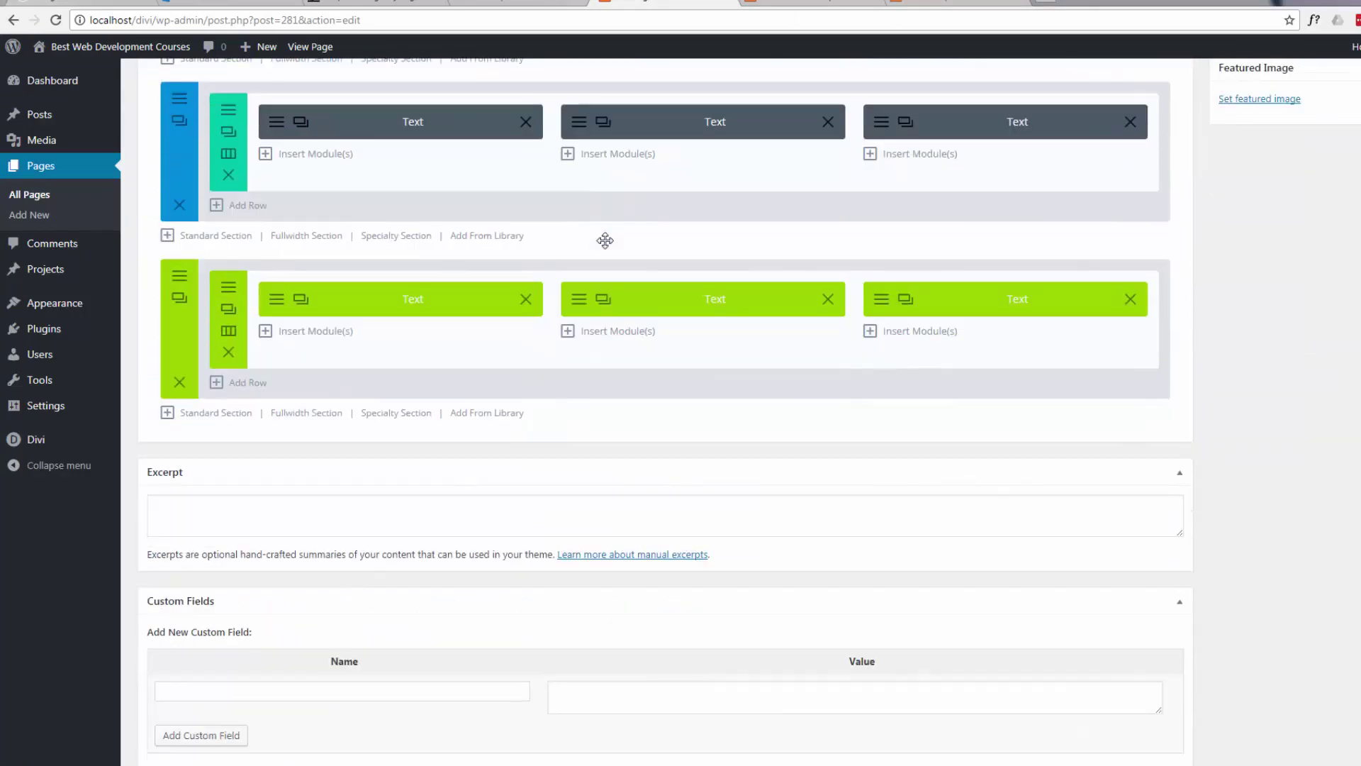
left_click(40, 442)
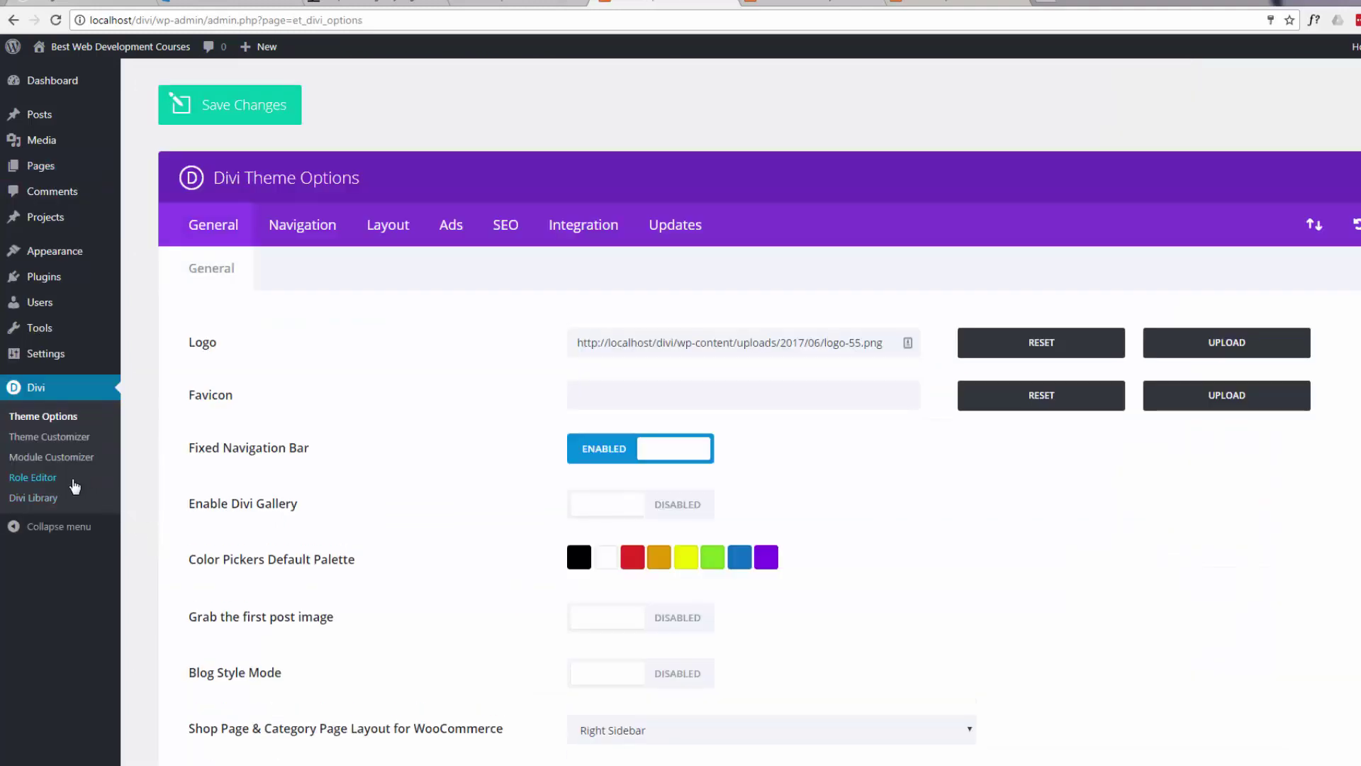
left_click(40, 502)
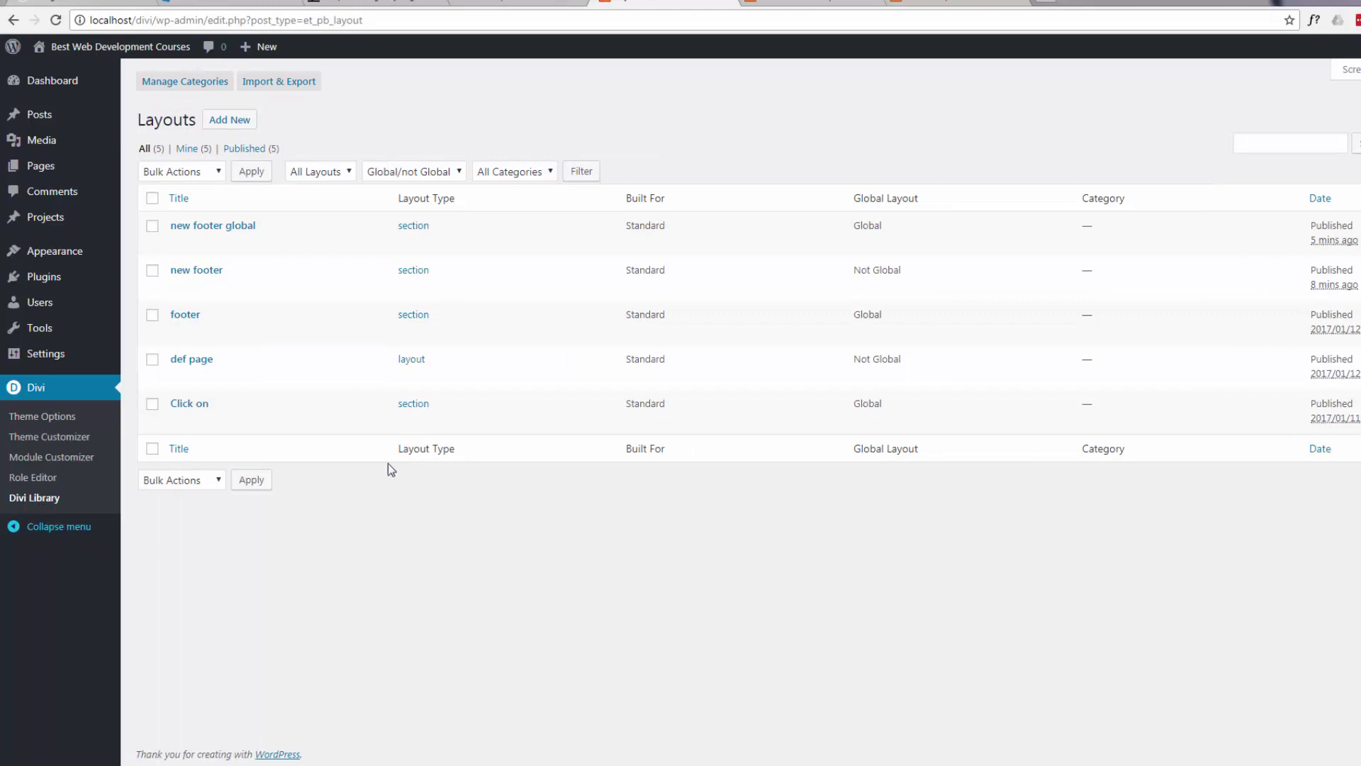
mouse_move(186, 245)
left_click(153, 229)
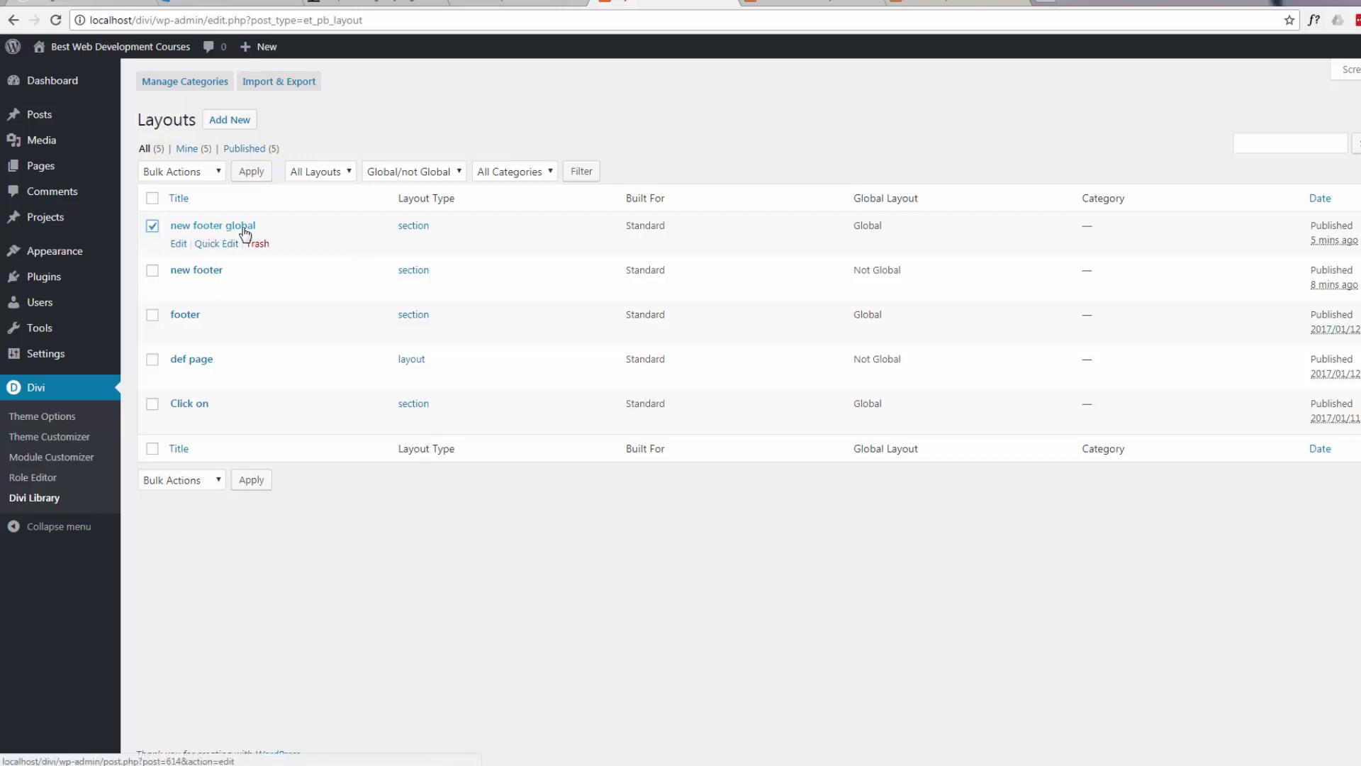
Step: Export only the selected layout from the Divi Library under the file name 'new footer'
left_click(286, 83)
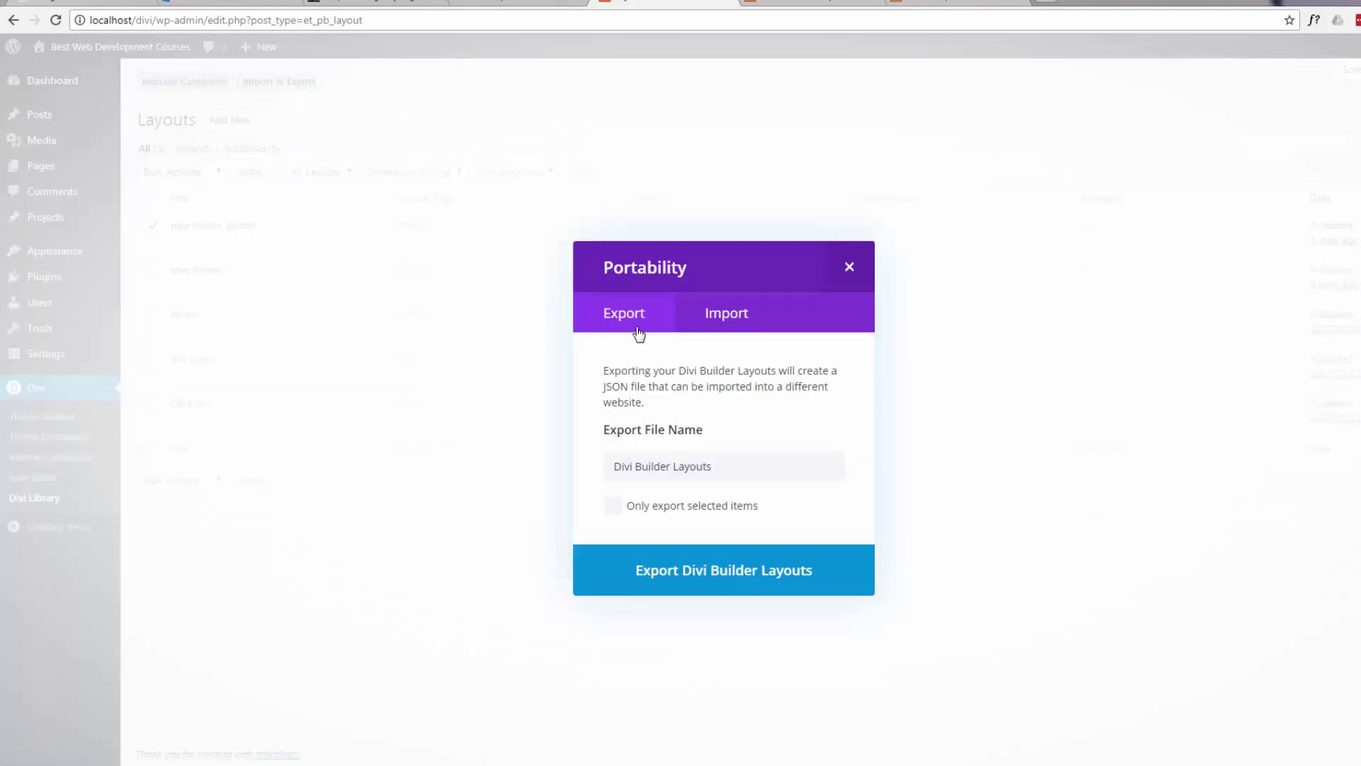
left_click(724, 468)
triple_click(643, 468)
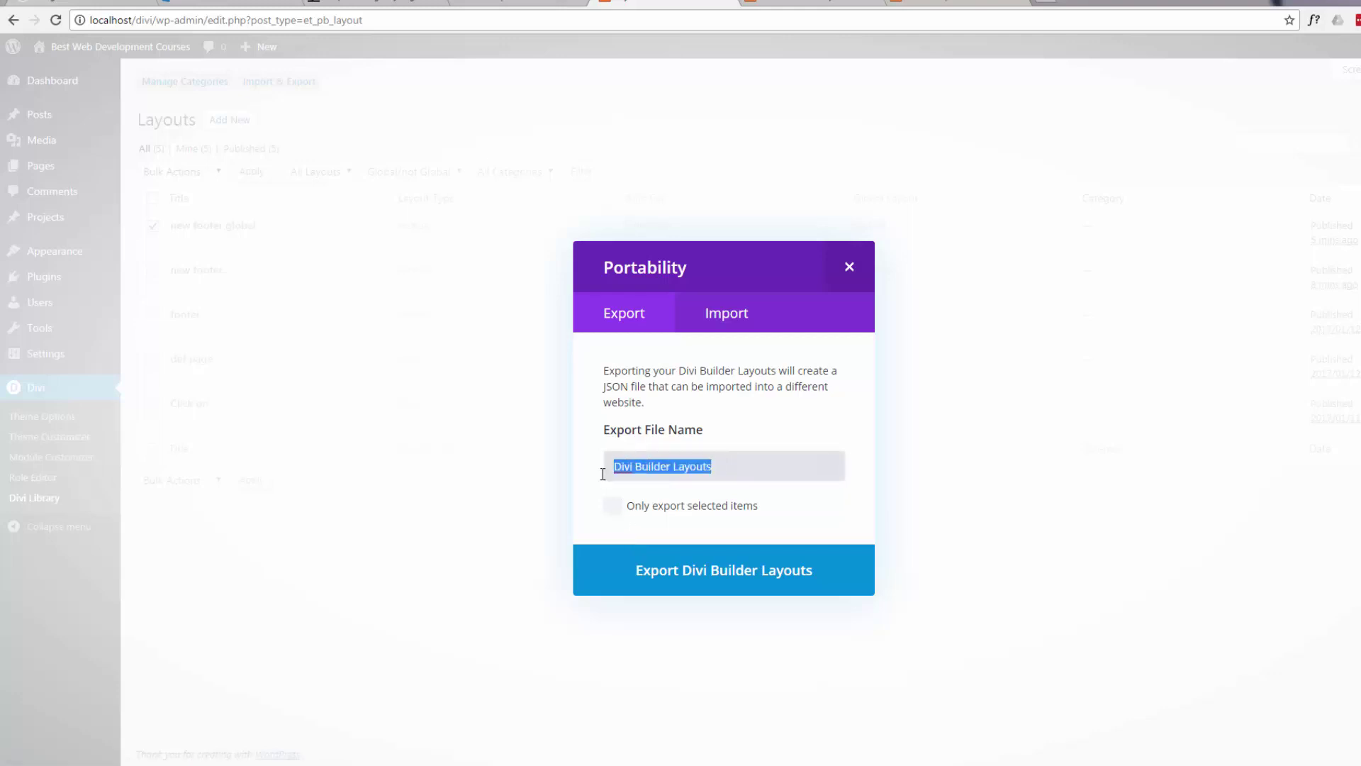
left_click(613, 507)
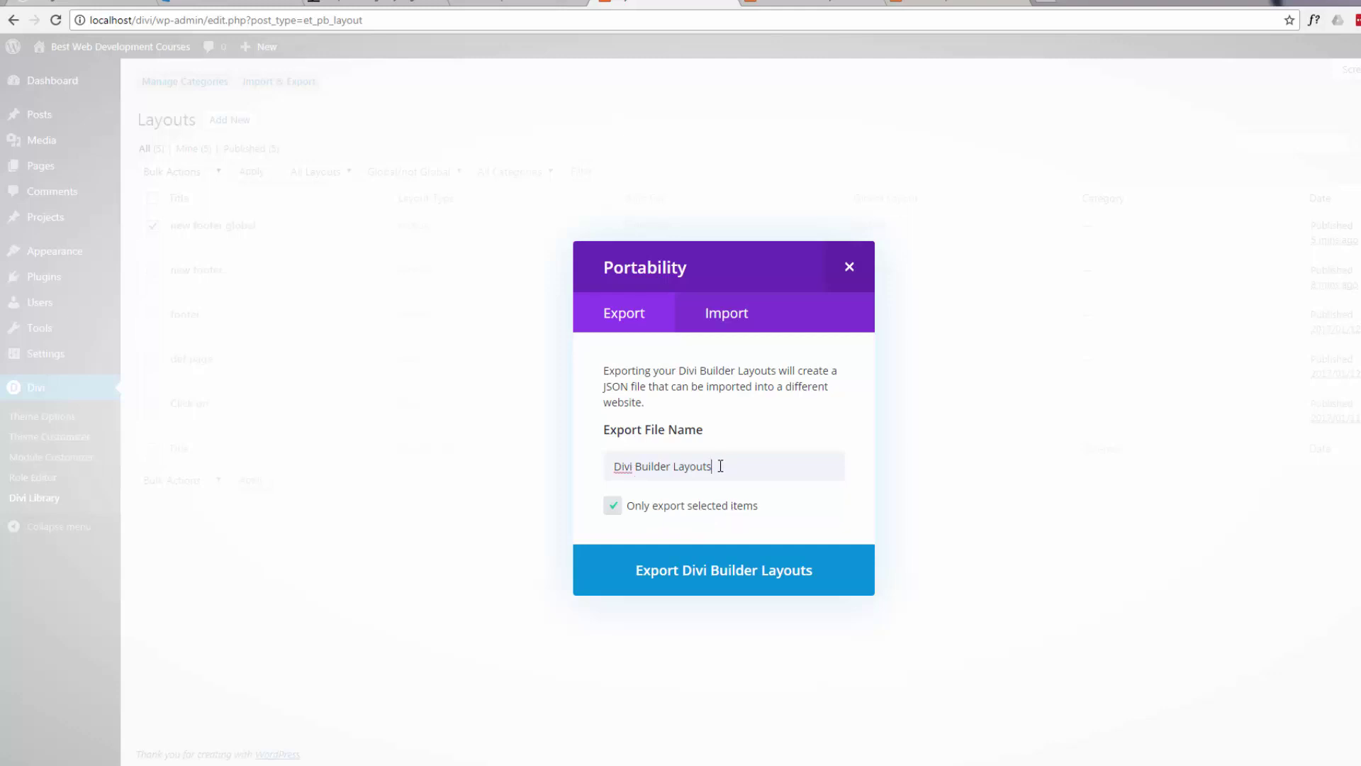
left_click_drag(715, 466, 589, 470)
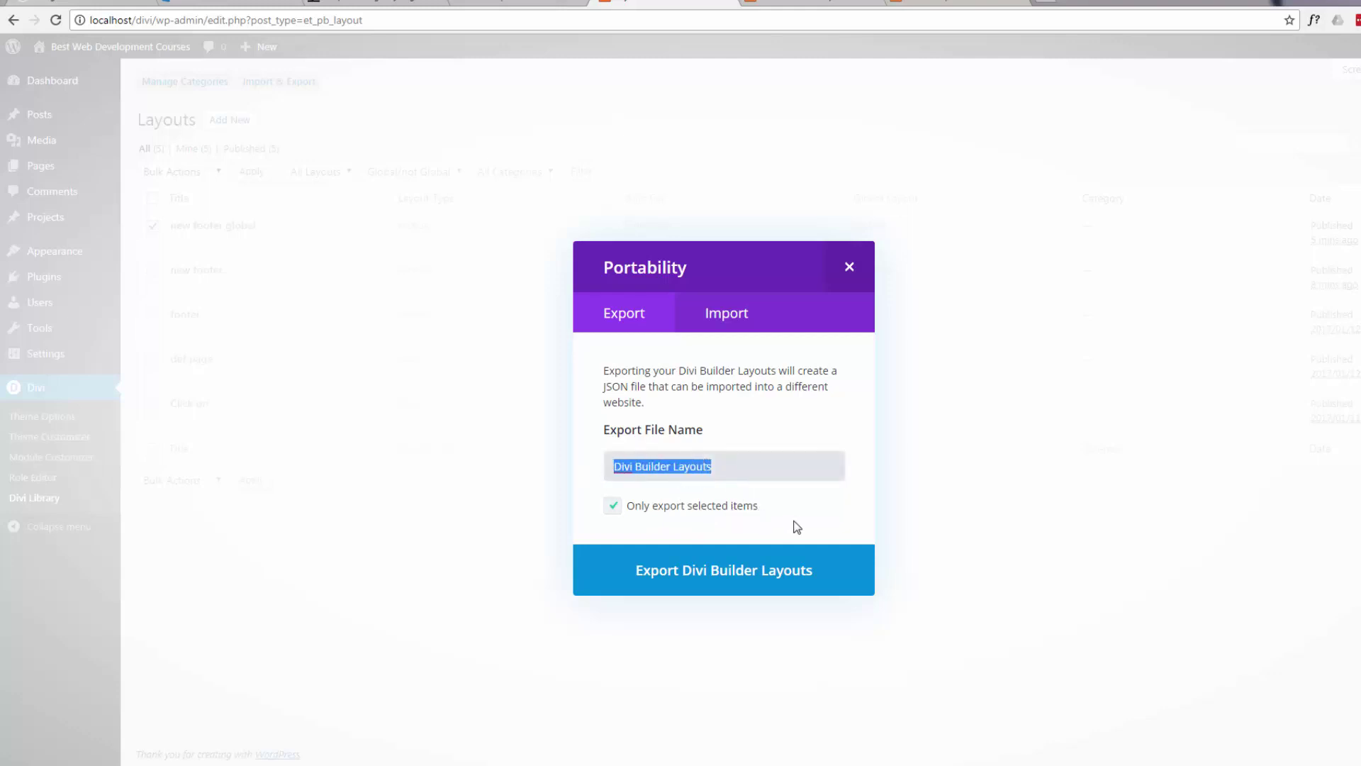
type("n")
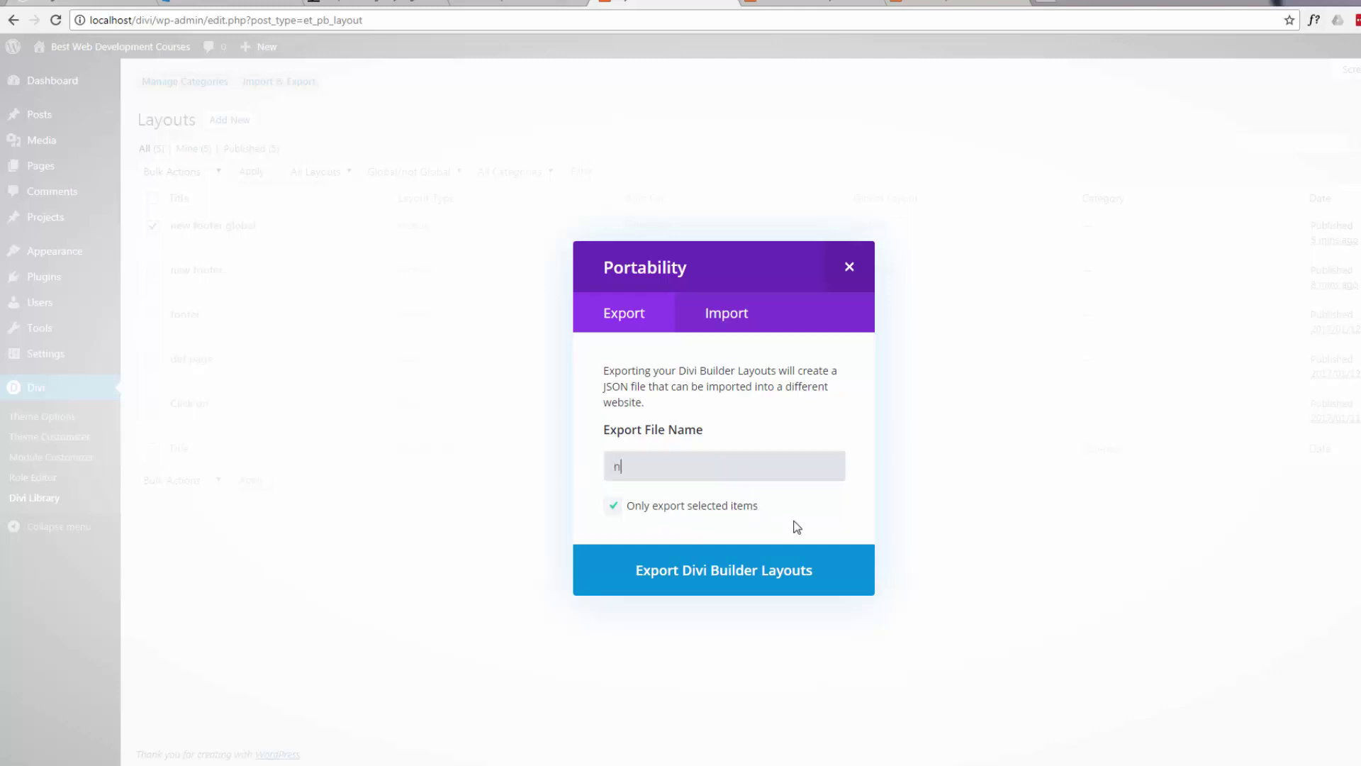
type("ew footer")
left_click(719, 583)
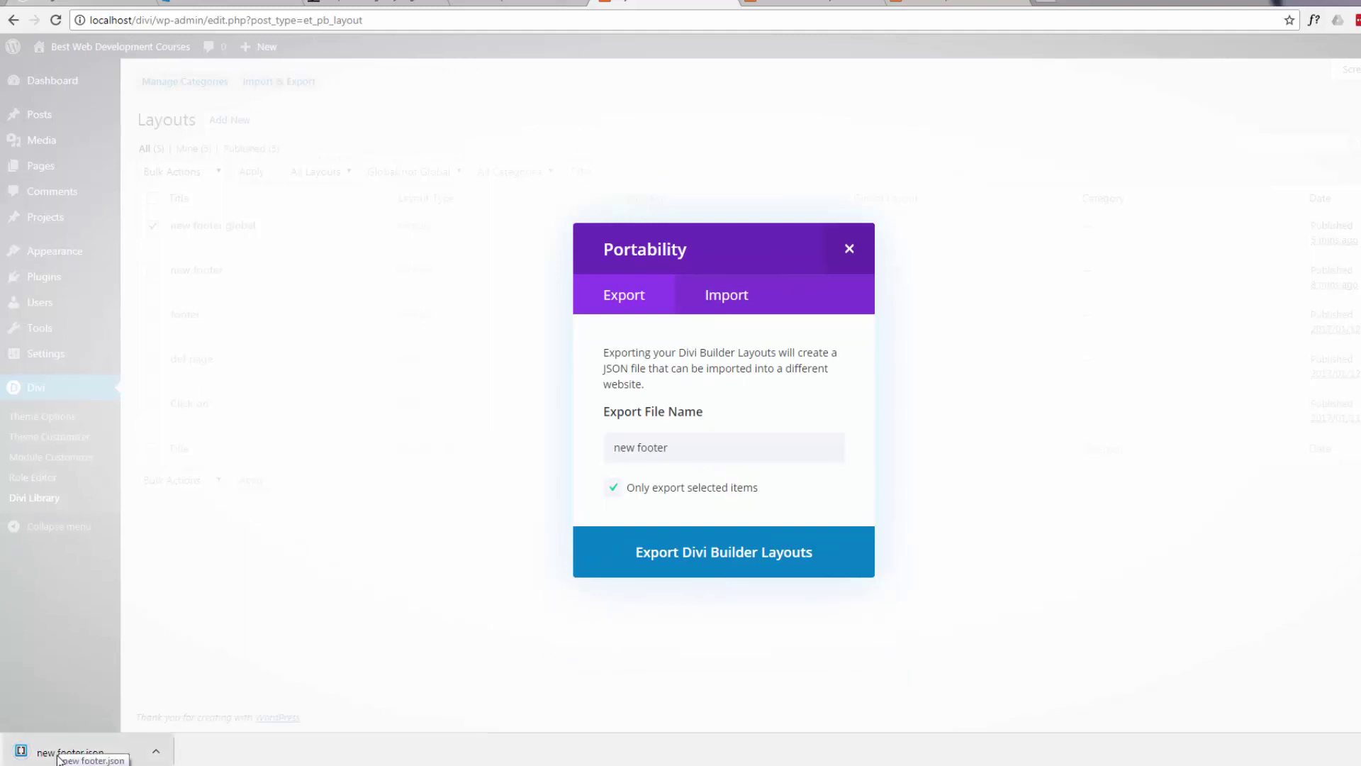
Step: Reveal the downloaded new footer.json in its folder and close the export window
left_click(156, 752)
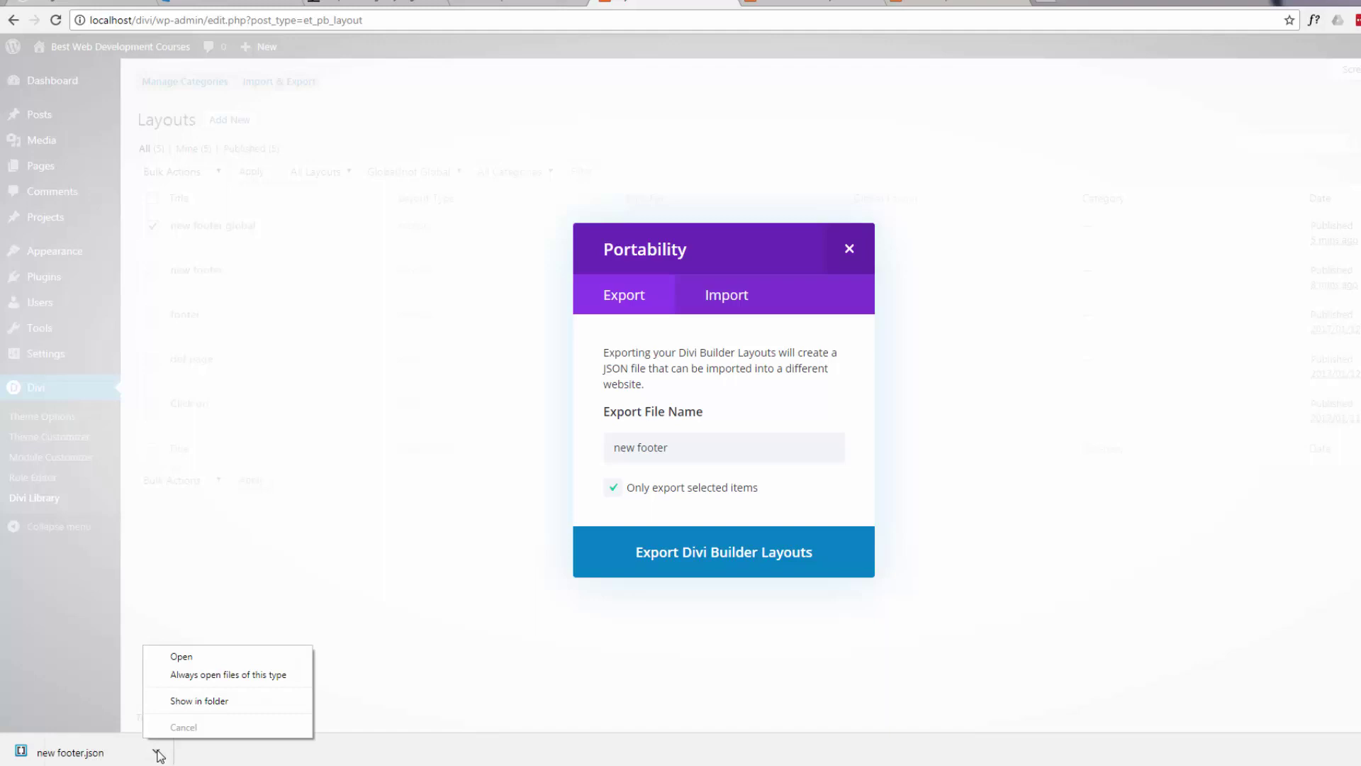
left_click(186, 707)
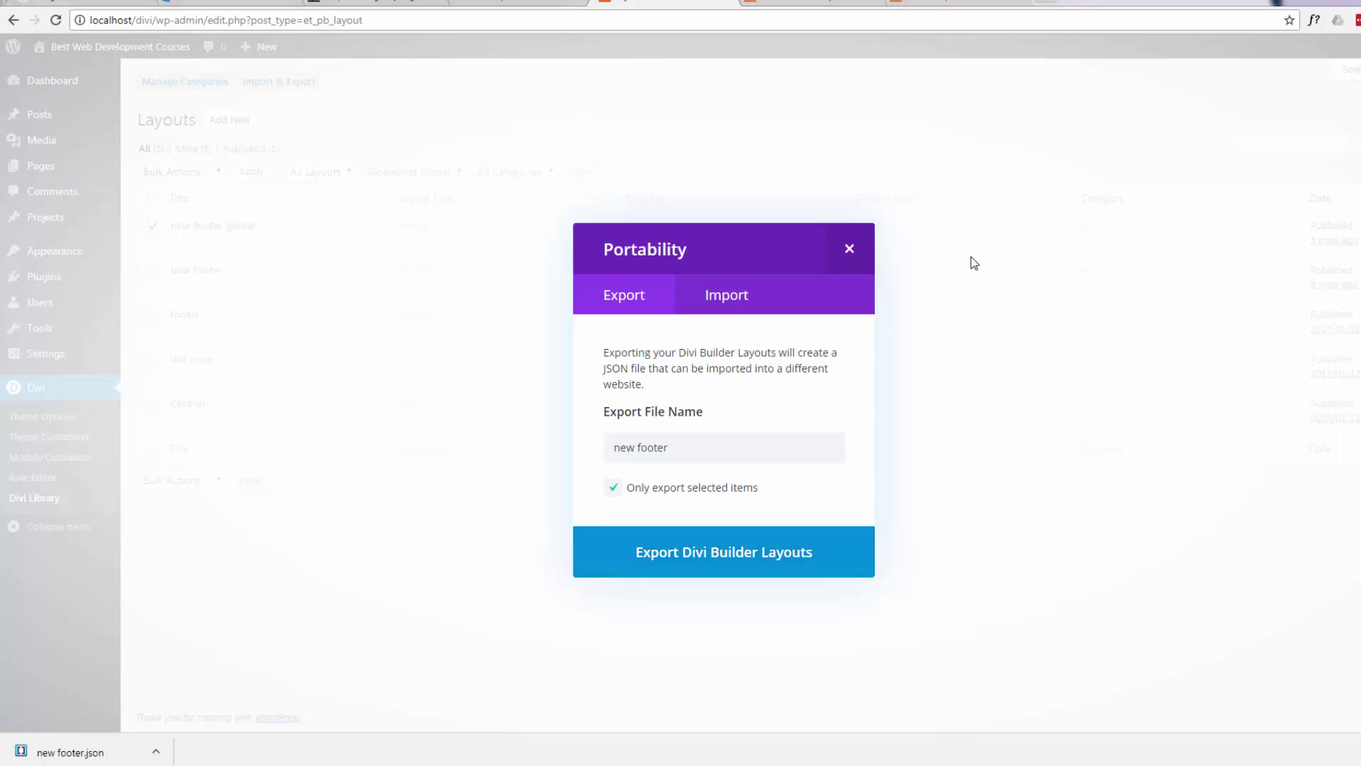
left_click(849, 249)
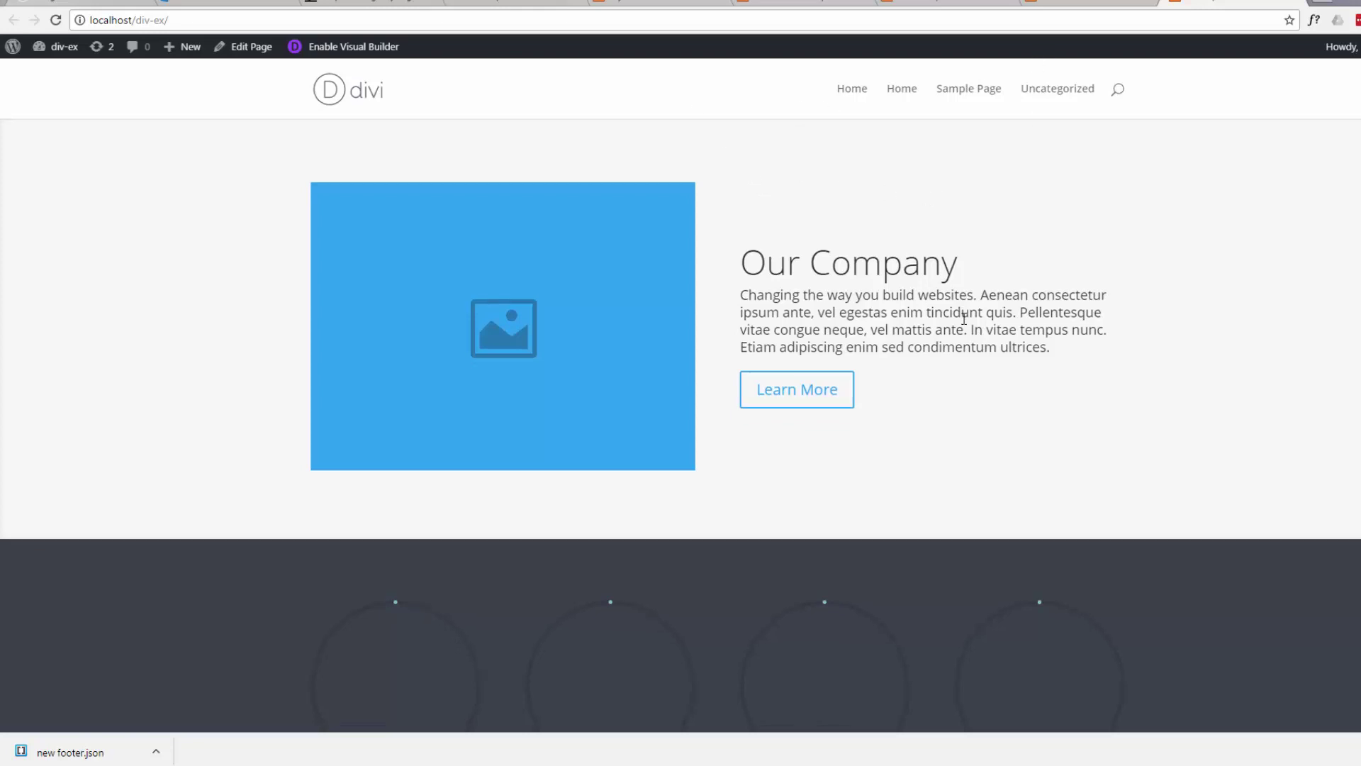
Step: Scroll the div-ex Home page down to the 'Don't Be Shy' section and credits footer
scroll(969, 322, "down", 3)
scroll(968, 318, "down", 6)
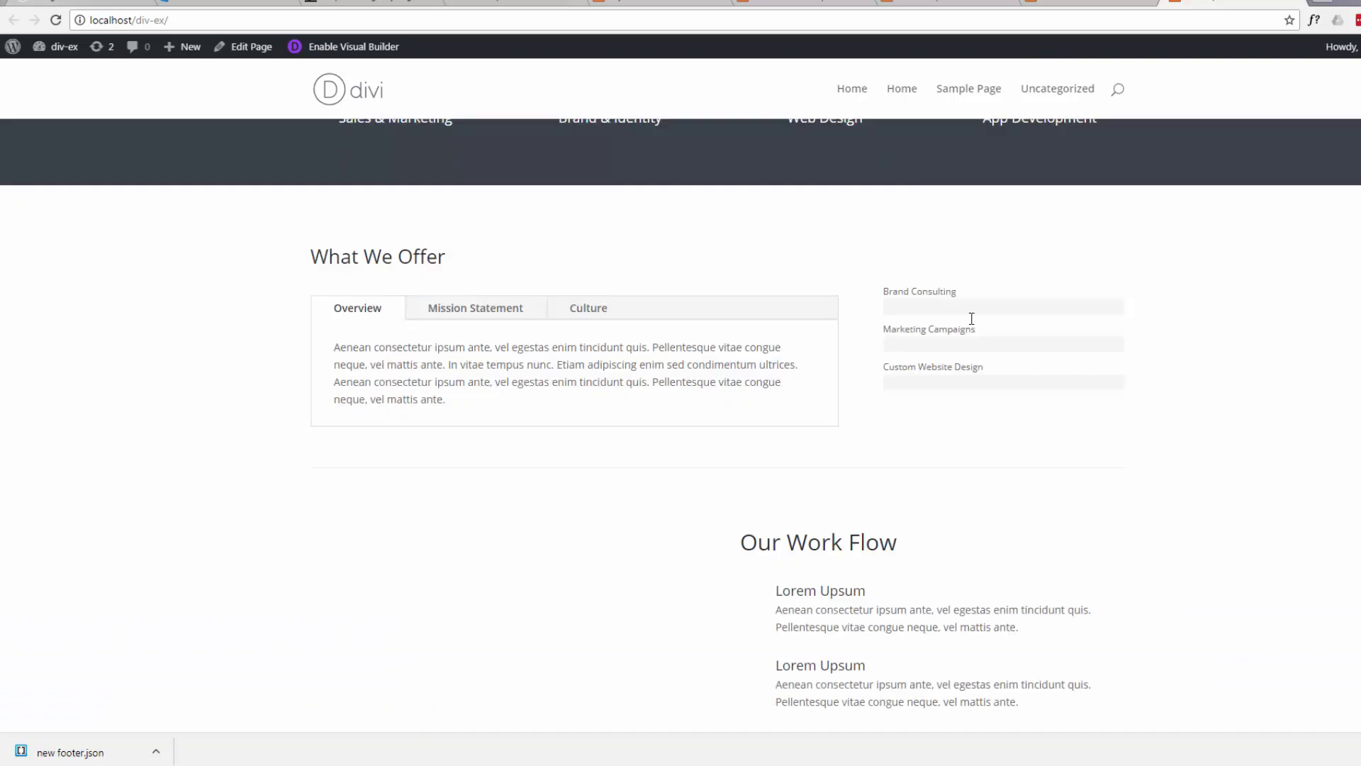
scroll(971, 319, "down", 12)
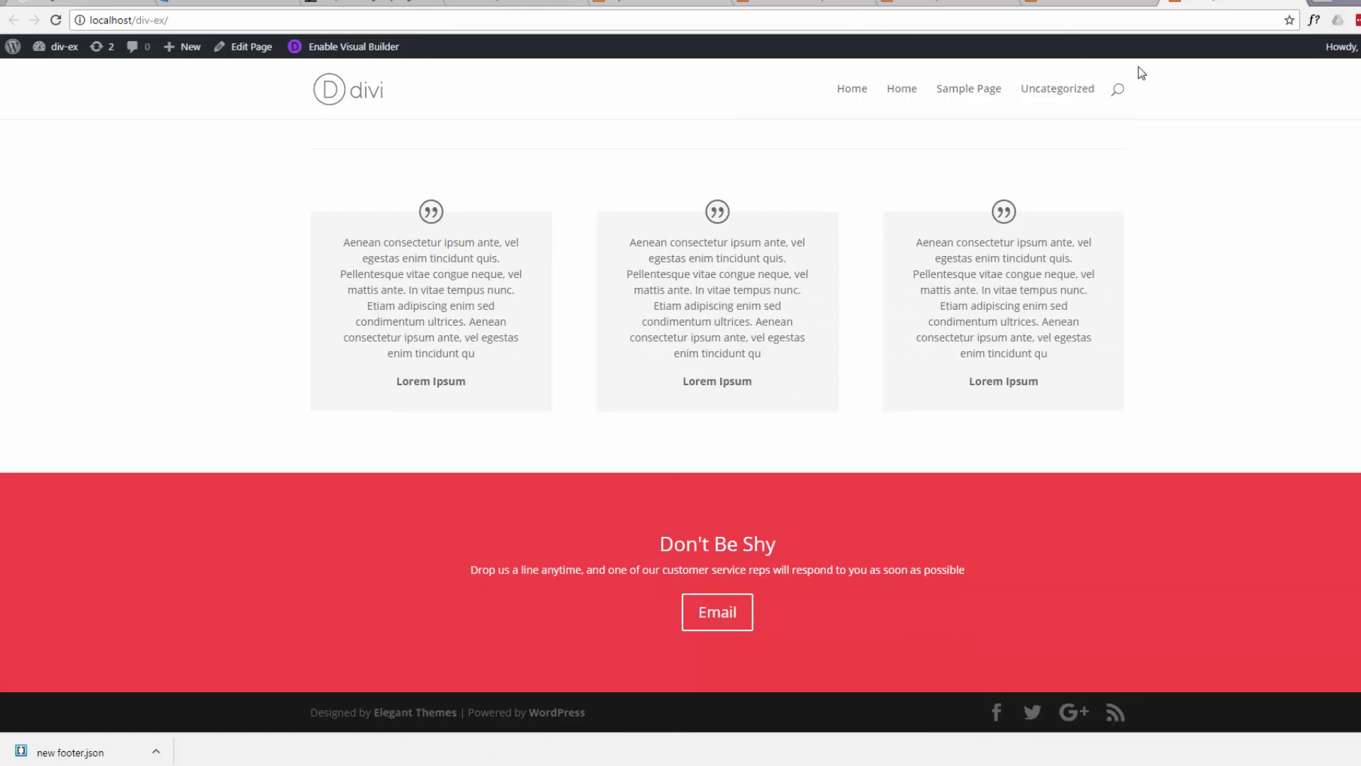
Step: In the div-ex admin, open Divi Theme Options and enlarge the Custom CSS box
left_click(1087, 1)
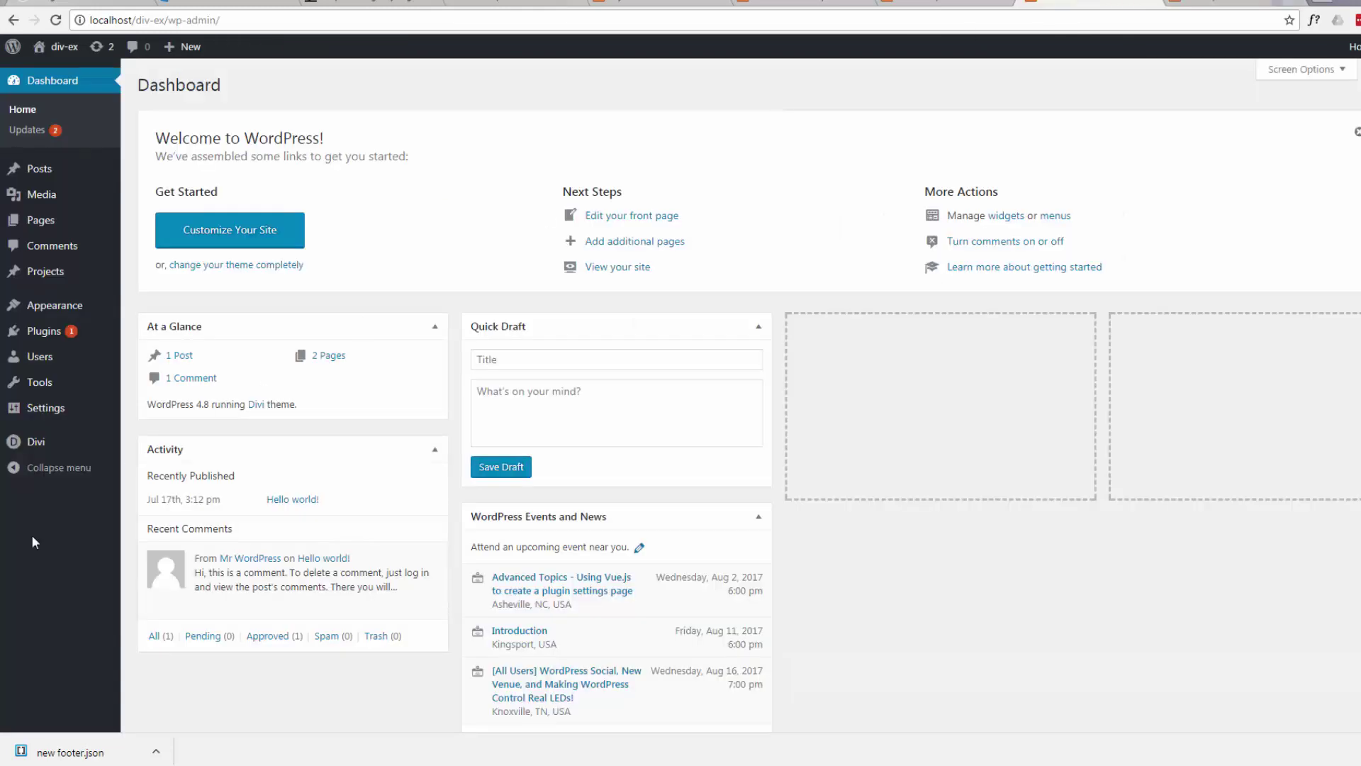
mouse_move(34, 445)
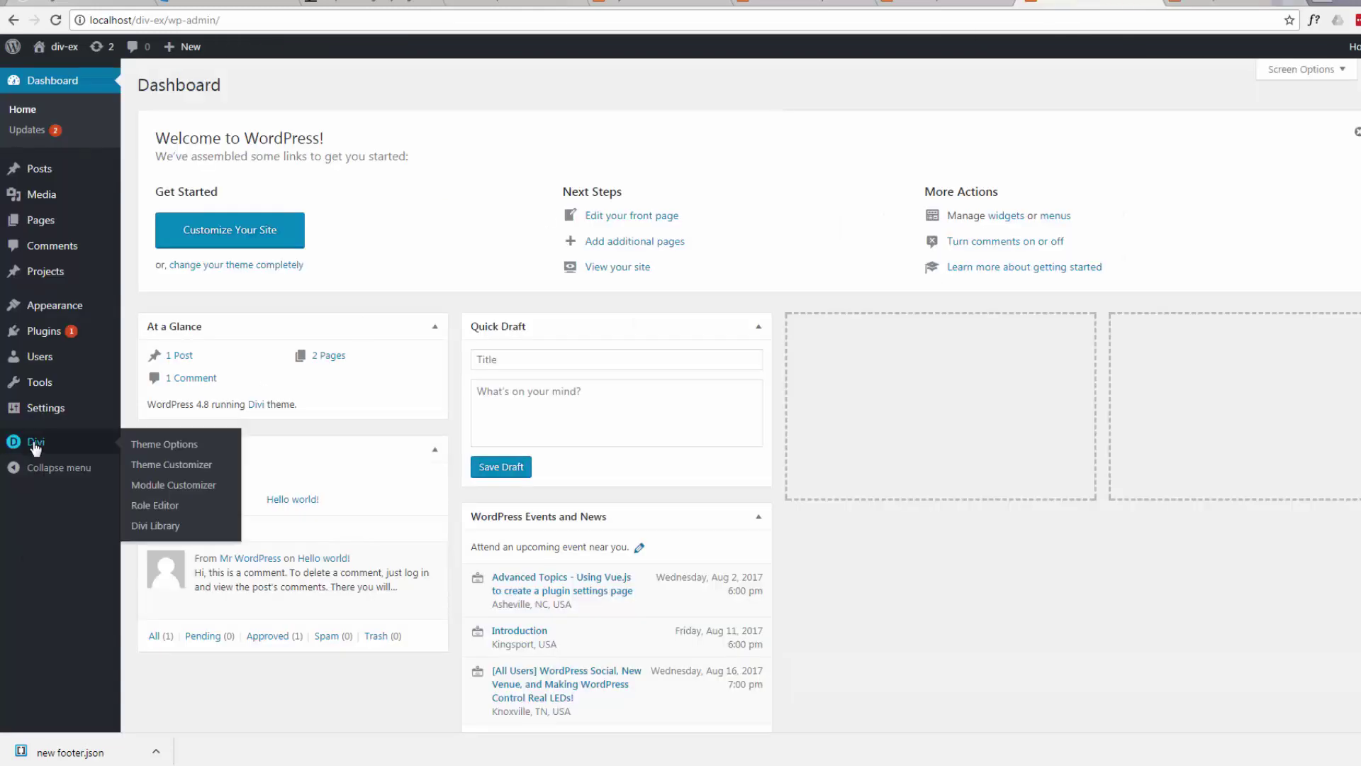
left_click(167, 444)
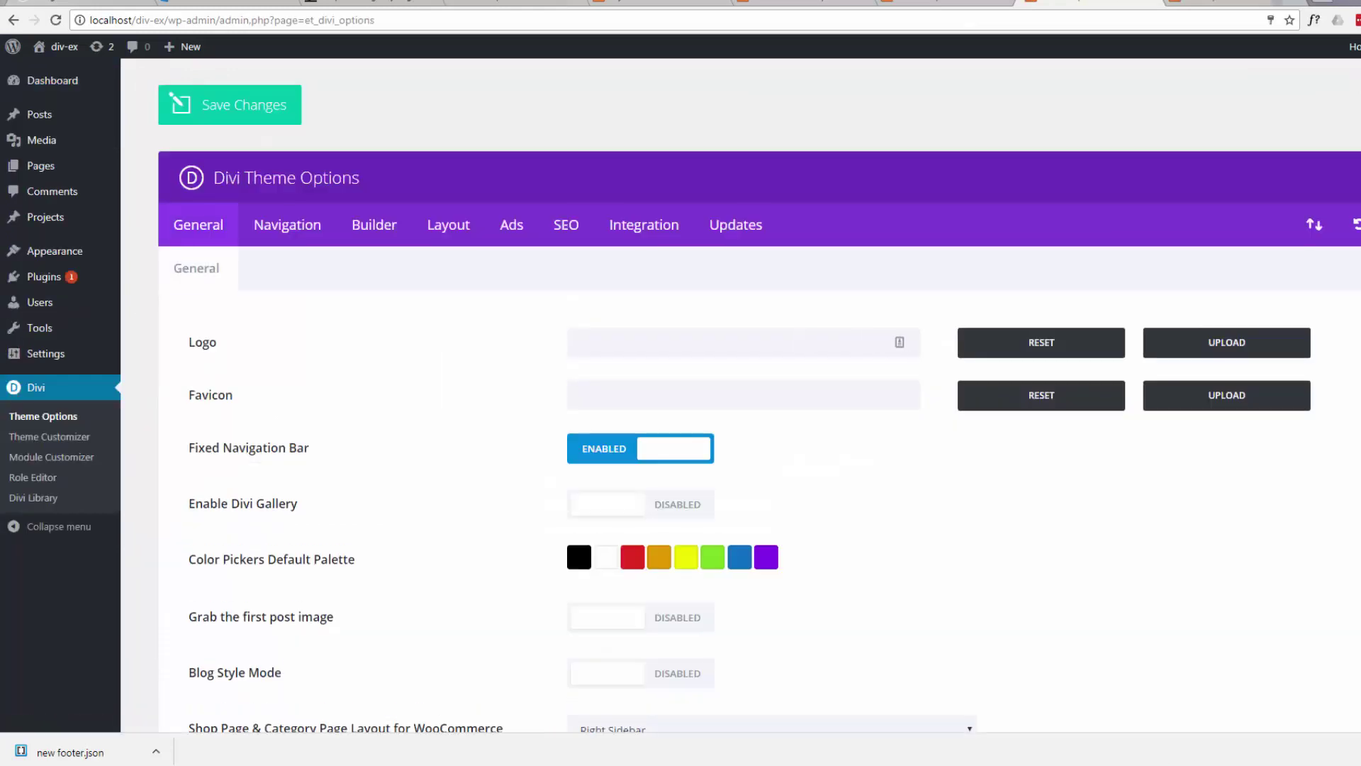
scroll(741, 394, "down", 20)
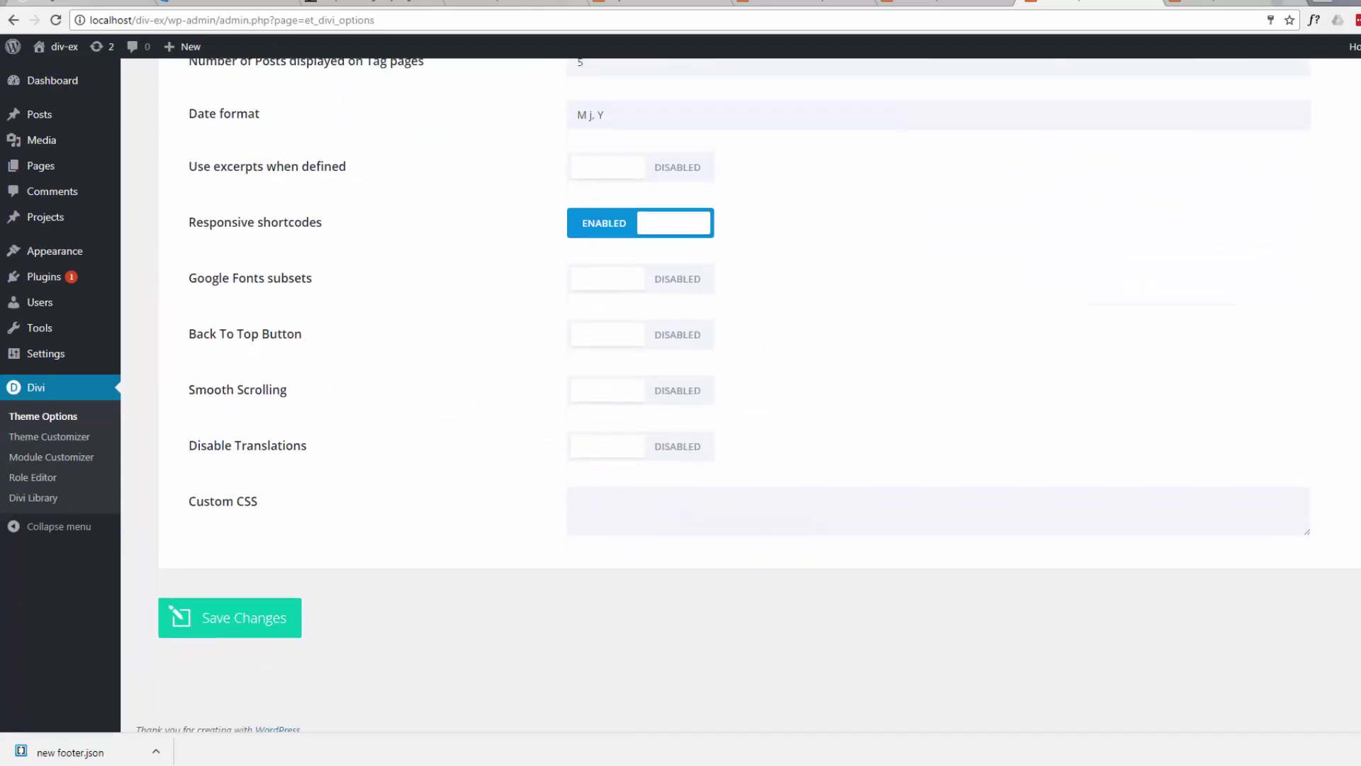
left_click(661, 531)
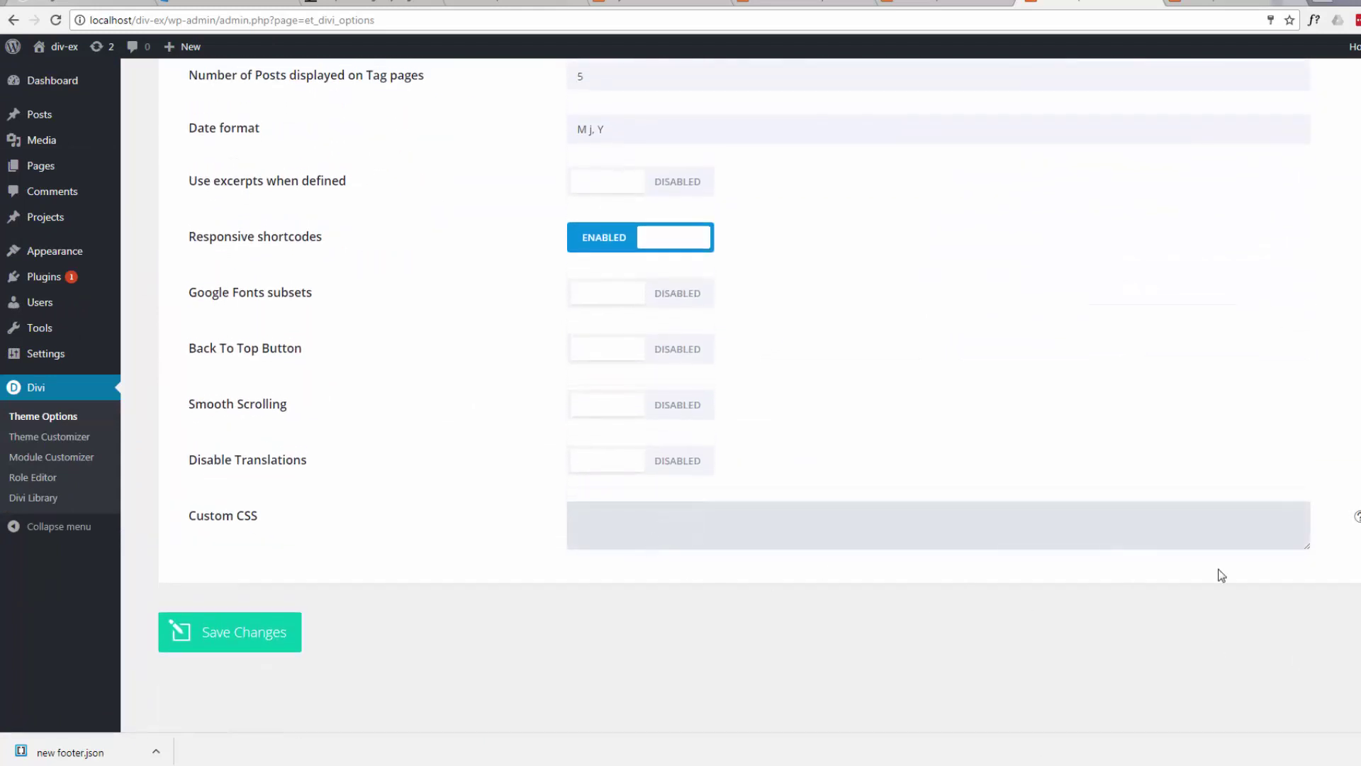
left_click_drag(1334, 614, 1349, 706)
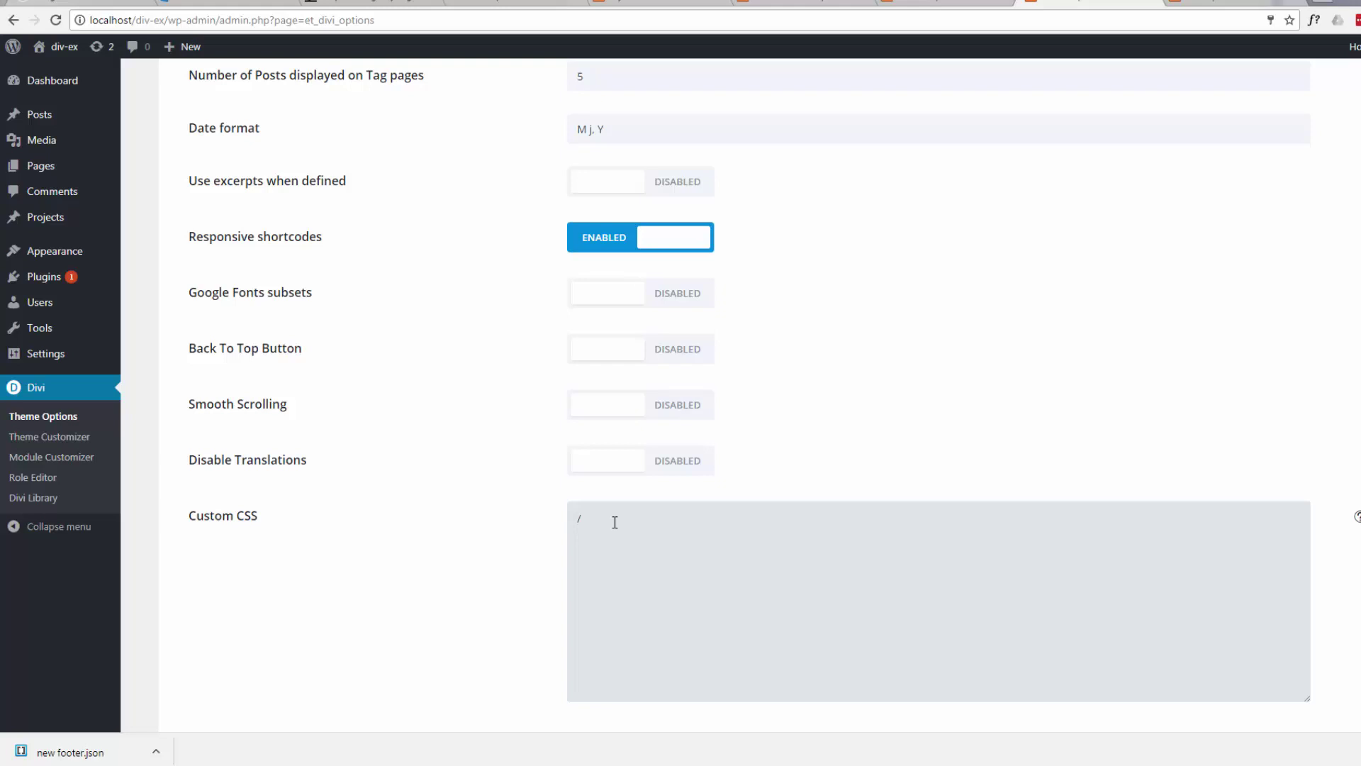
Step: Enter '/* Remove bottom bar */ #footer-bottom { display: none; }' and save the changes
type("* */")
key("Left")
key("Left")
key("Left")
type("Remove")
type(" bottom")
type(" bar")
type("#footer")
type("-bottom")
type(" {}")
type("display:")
scroll(474, 325, "down", 3)
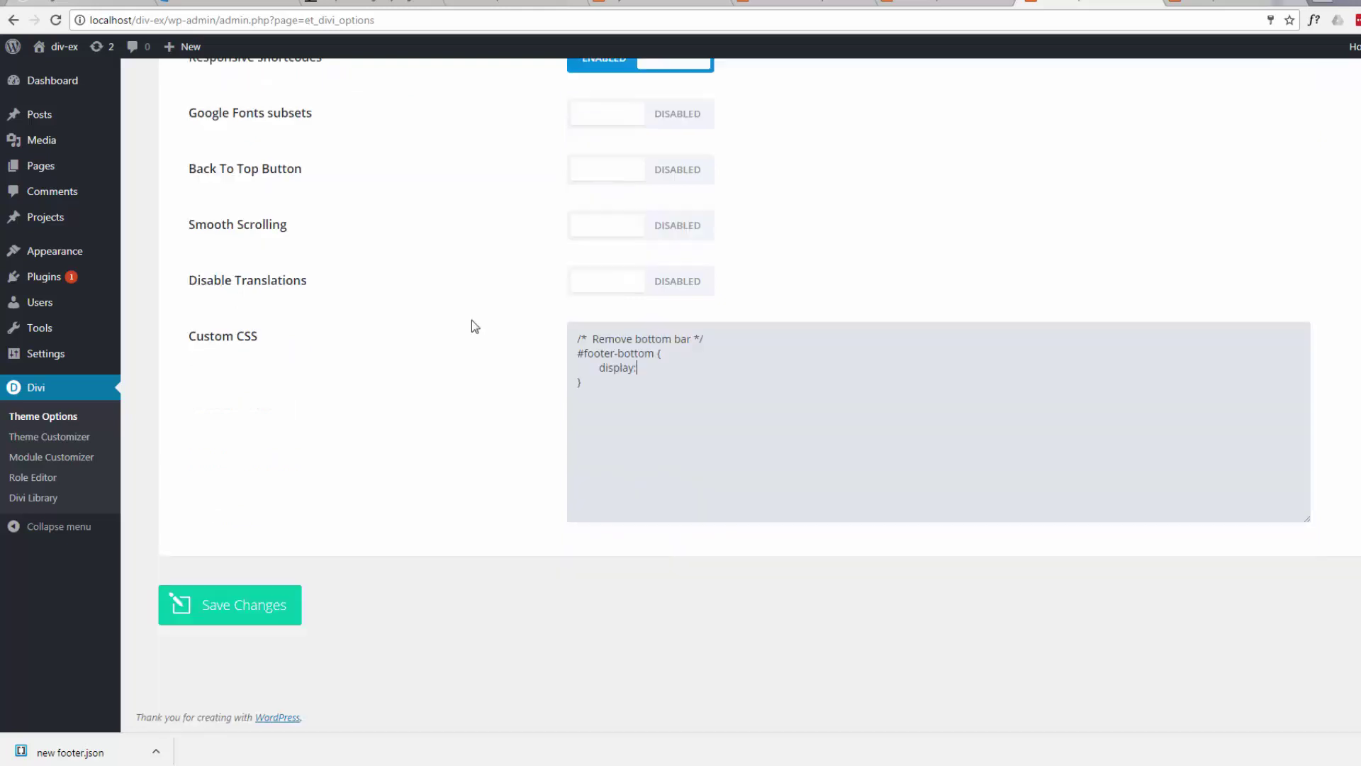
type("none;")
left_click(254, 614)
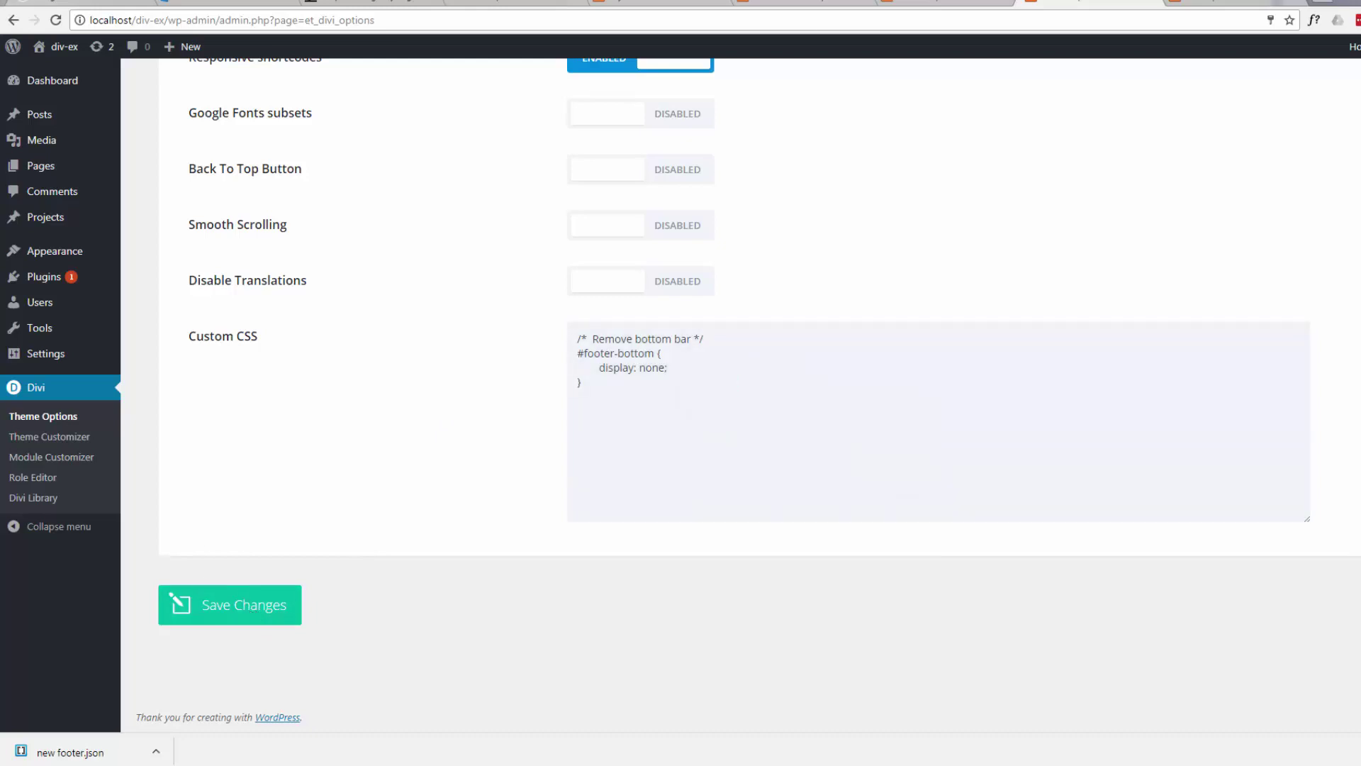
Step: Reload the div-ex front page to confirm the credits bar is gone, then return to Theme Options
left_click(1197, 4)
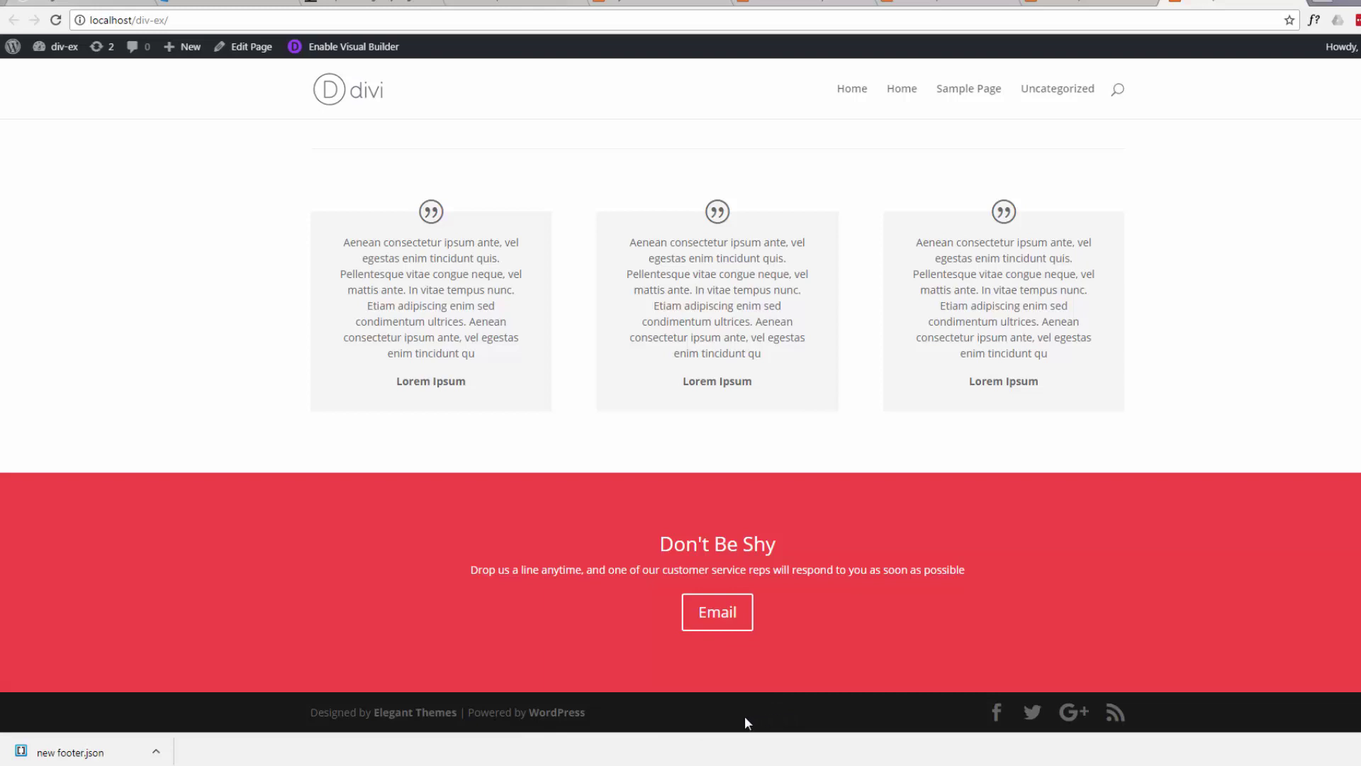
left_click(57, 22)
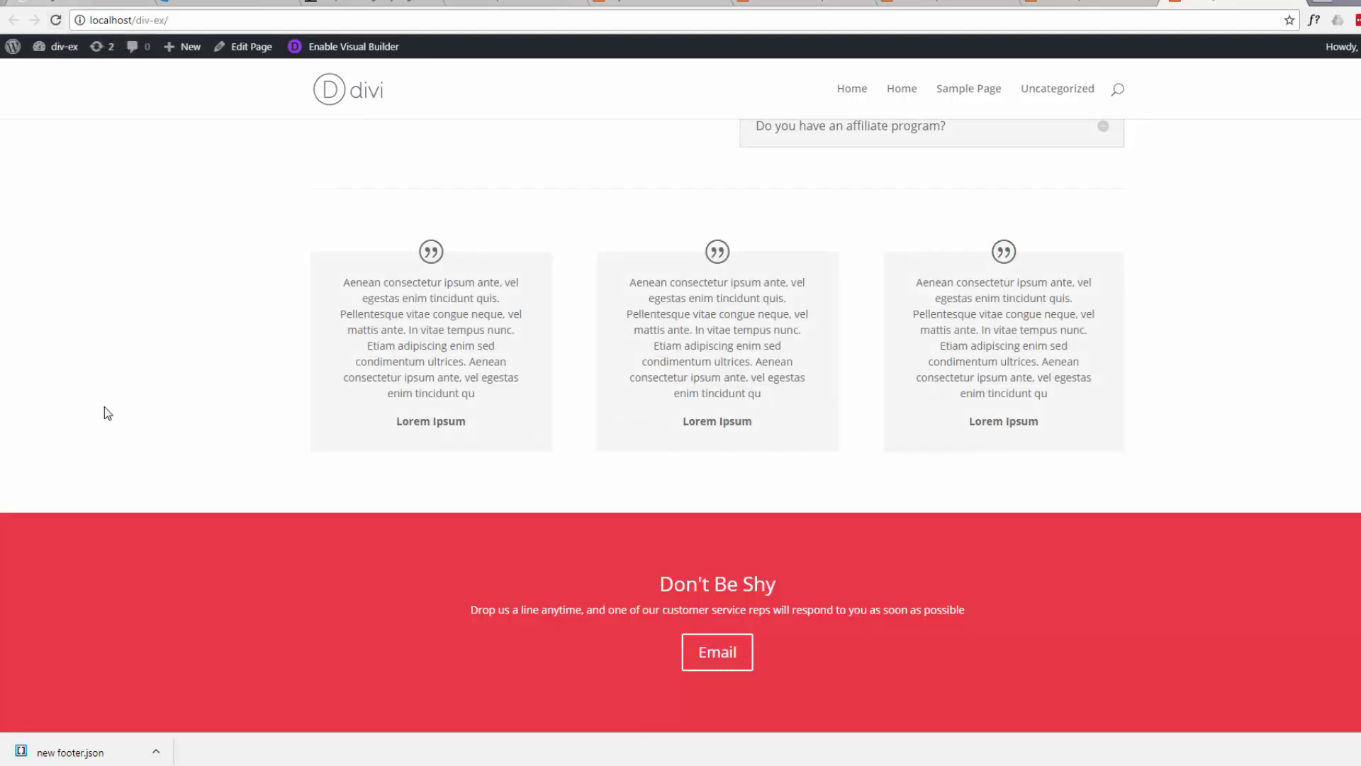
left_click(1059, 3)
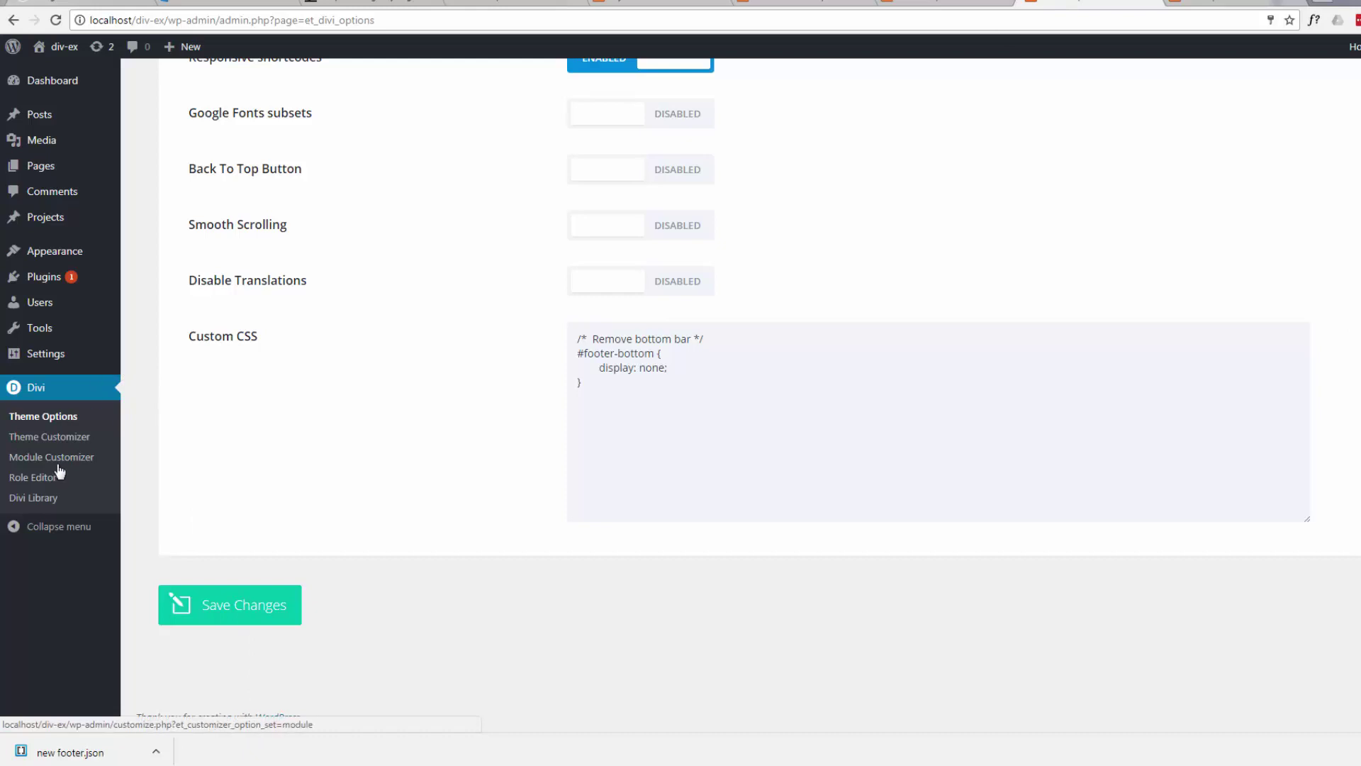
Step: Import new footer.json through the div-ex Divi Library's Import & Export window
left_click(32, 498)
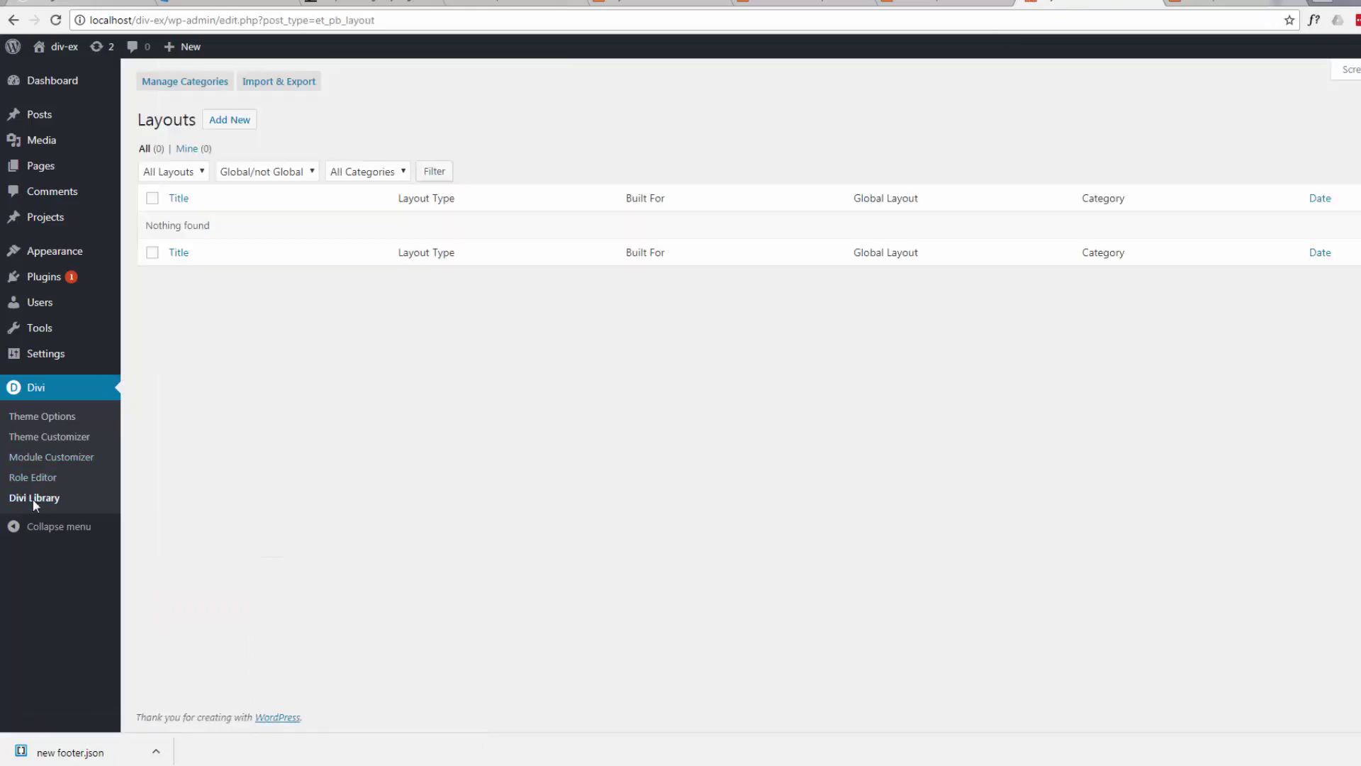
left_click(285, 82)
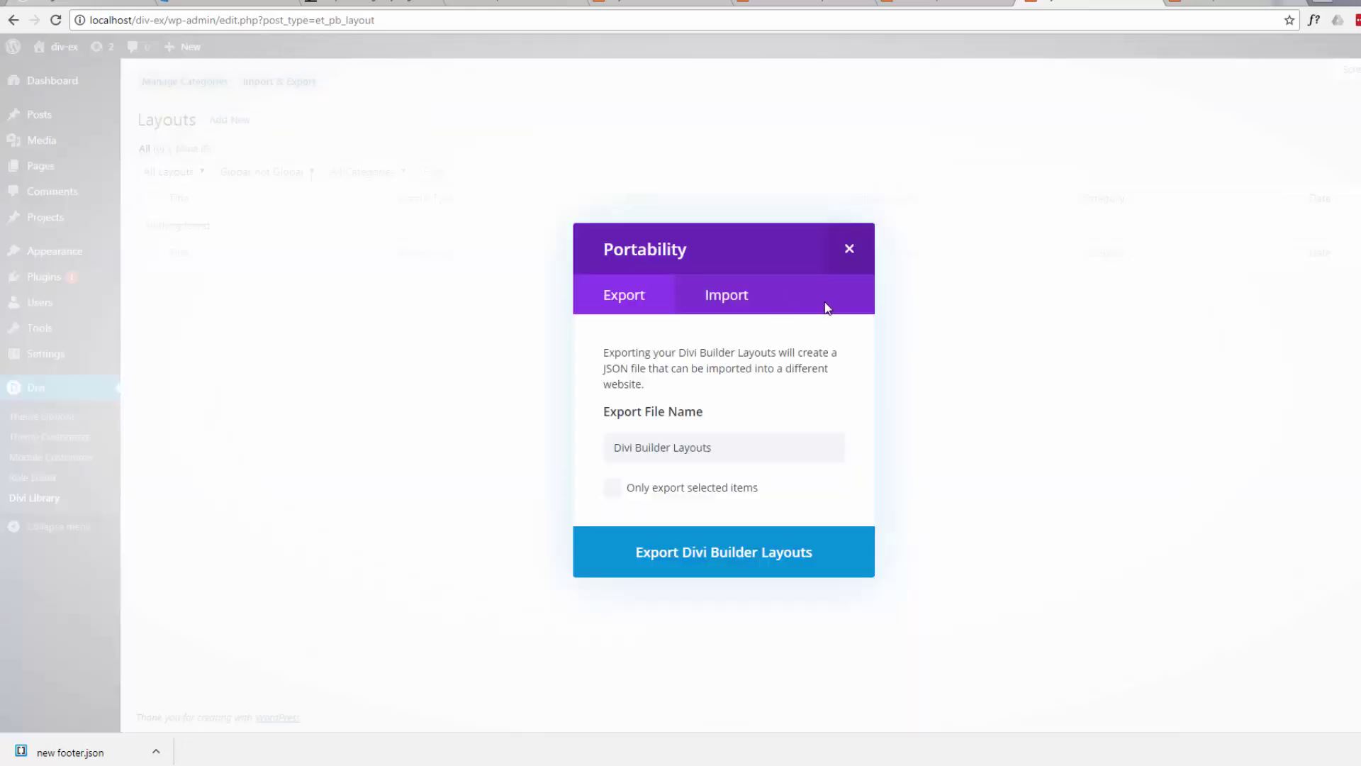
left_click(748, 290)
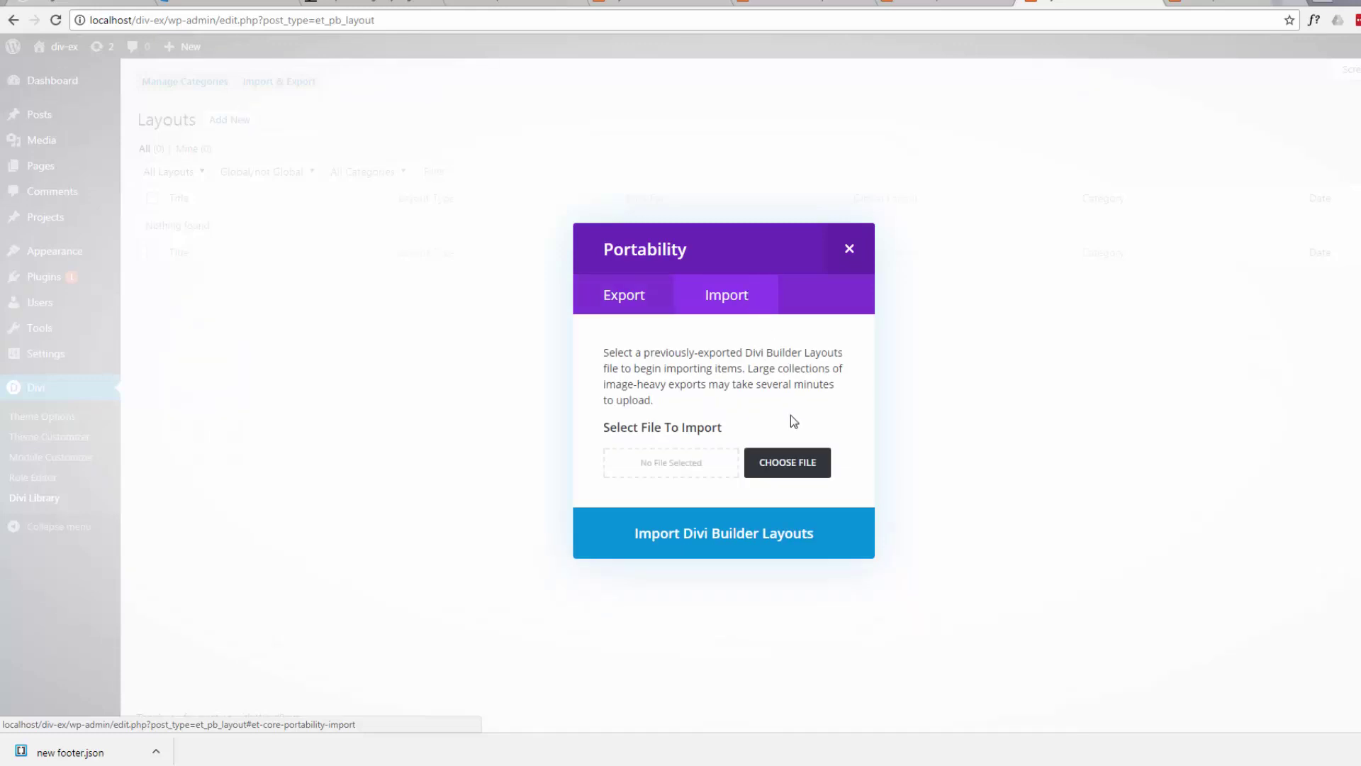
left_click(794, 474)
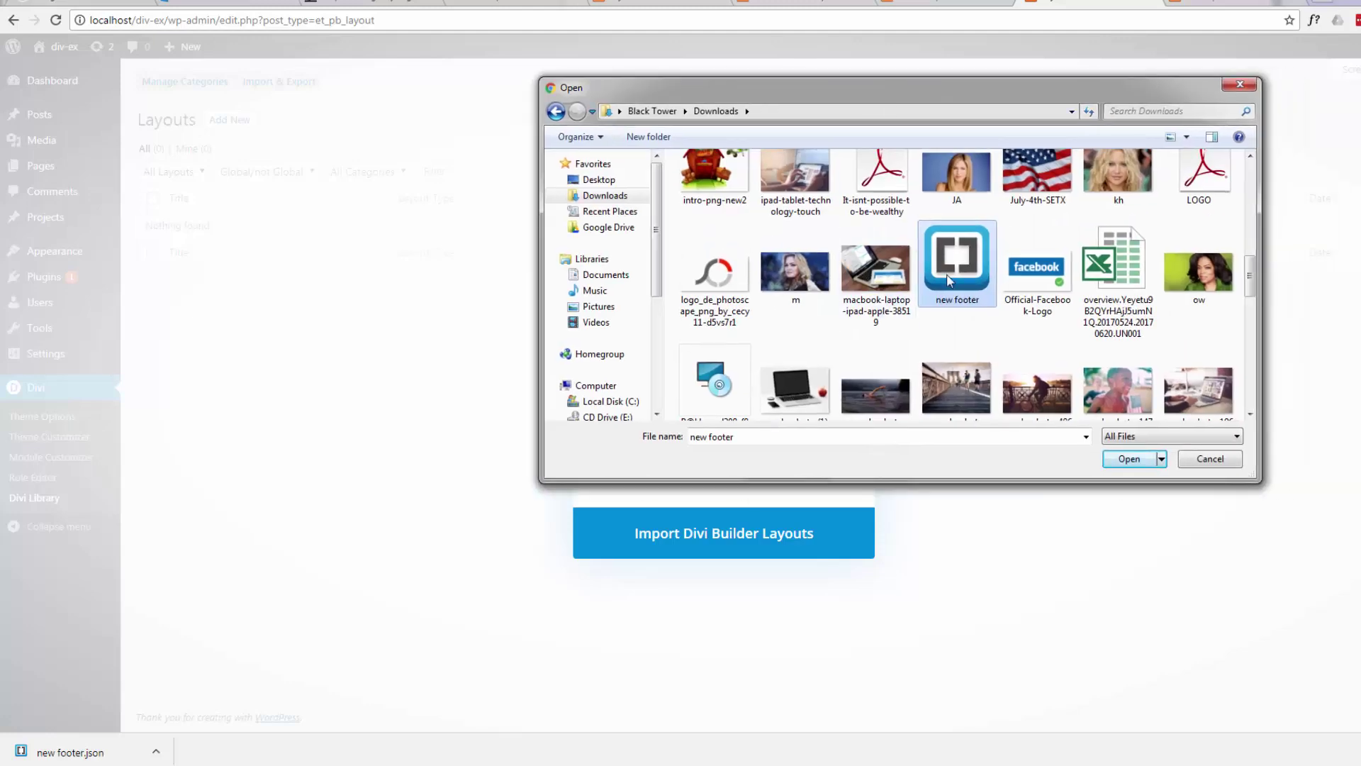
left_click(1128, 459)
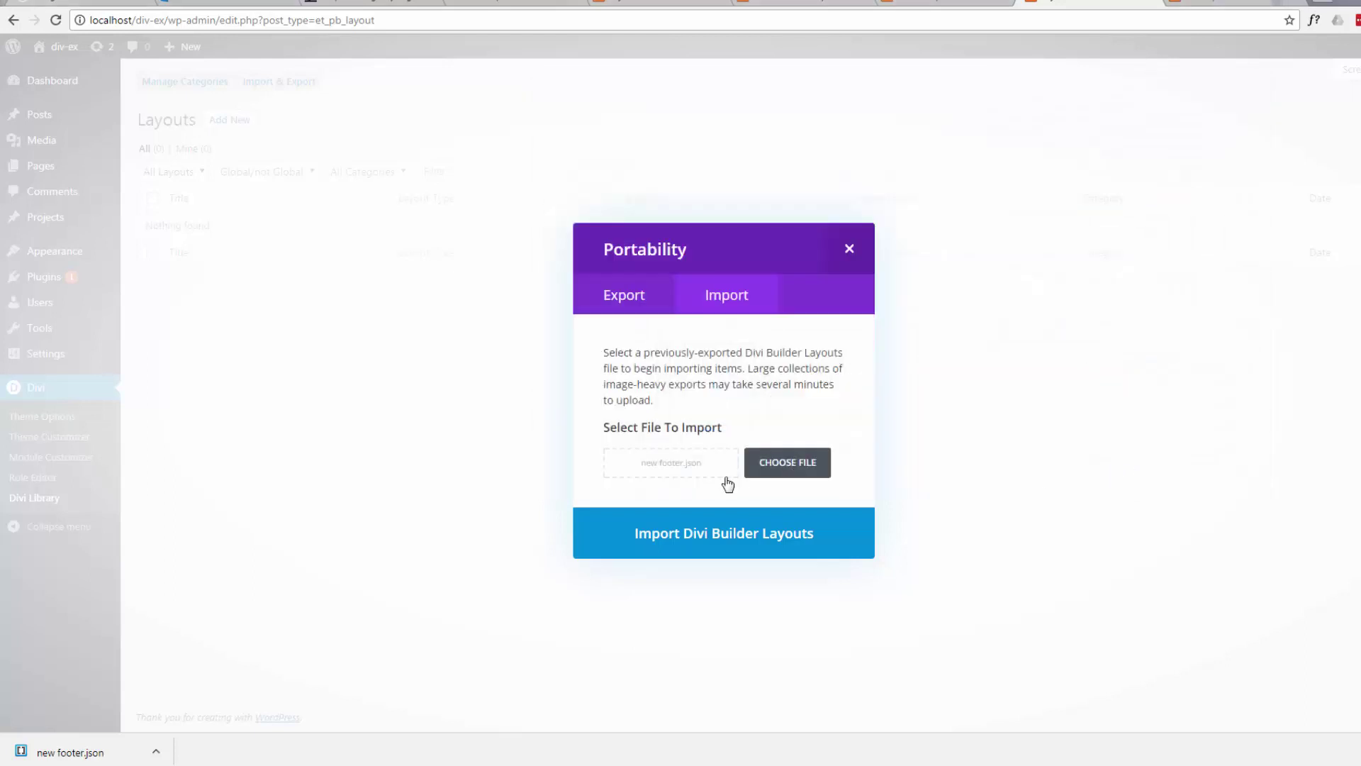
left_click(733, 538)
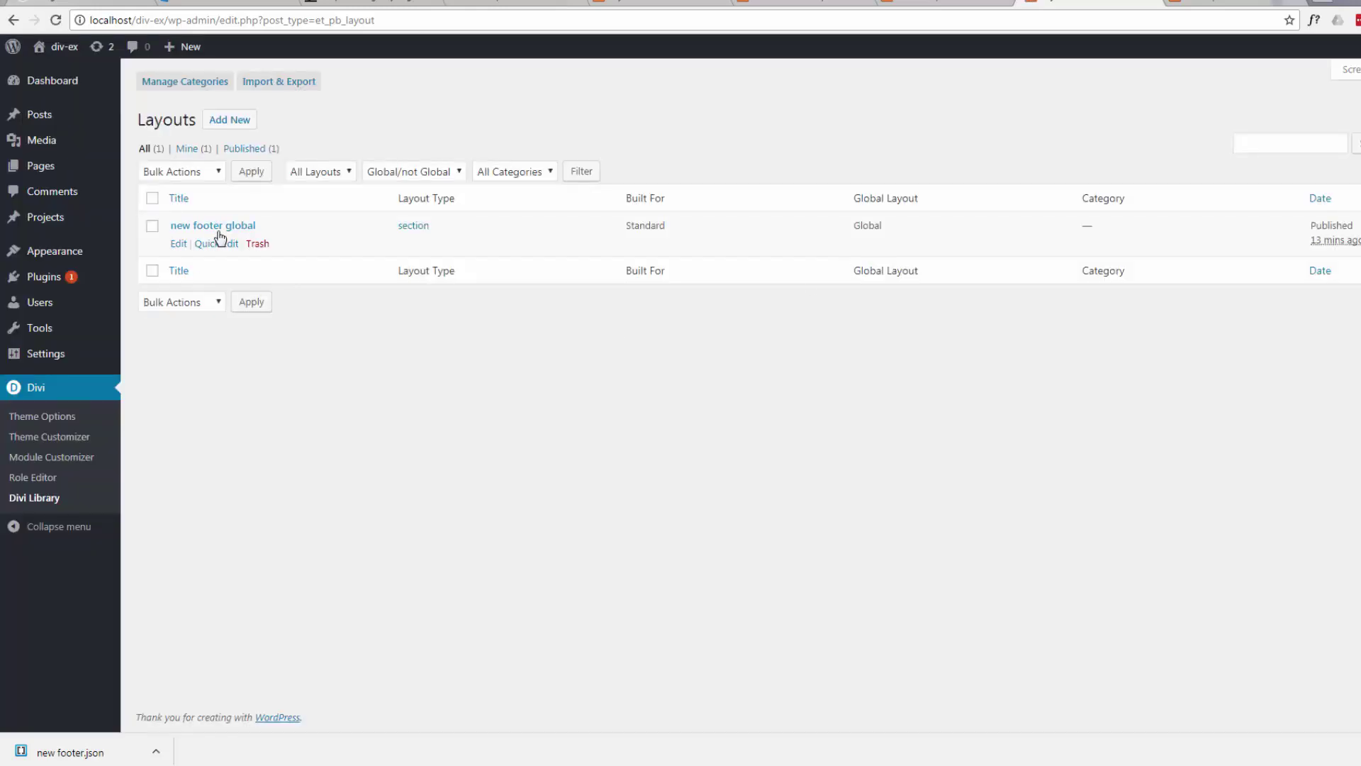
Step: Open the Home page in the builder and scroll to its last section
left_click(44, 169)
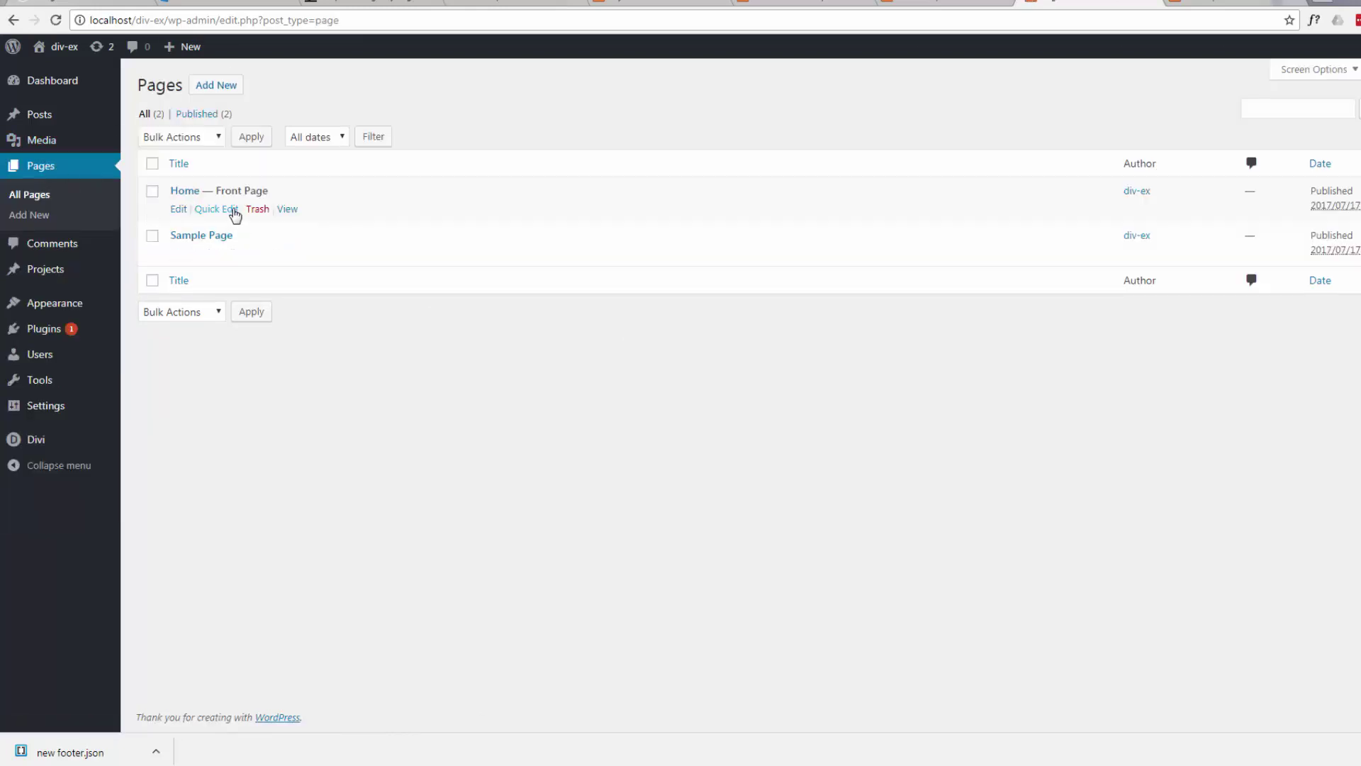
left_click(179, 211)
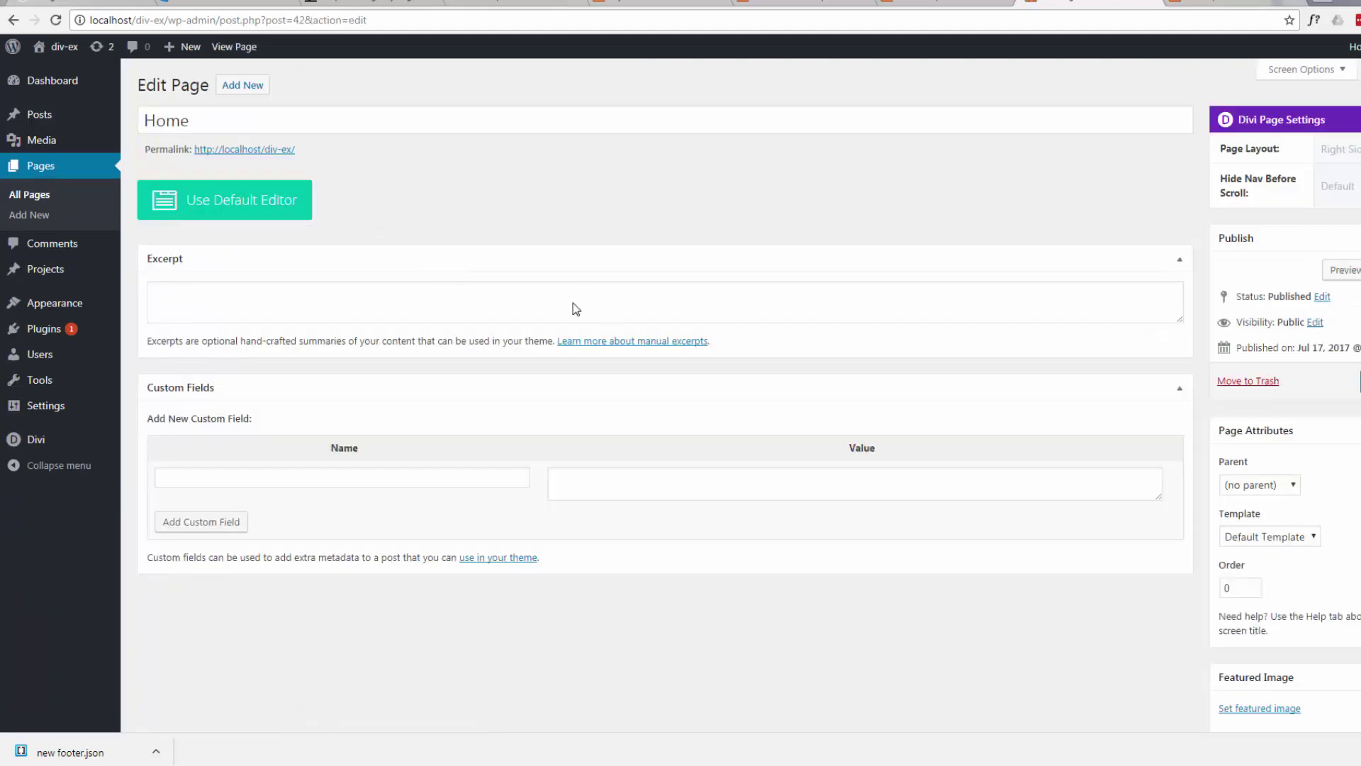
scroll(512, 308, "down", 7)
scroll(508, 305, "down", 9)
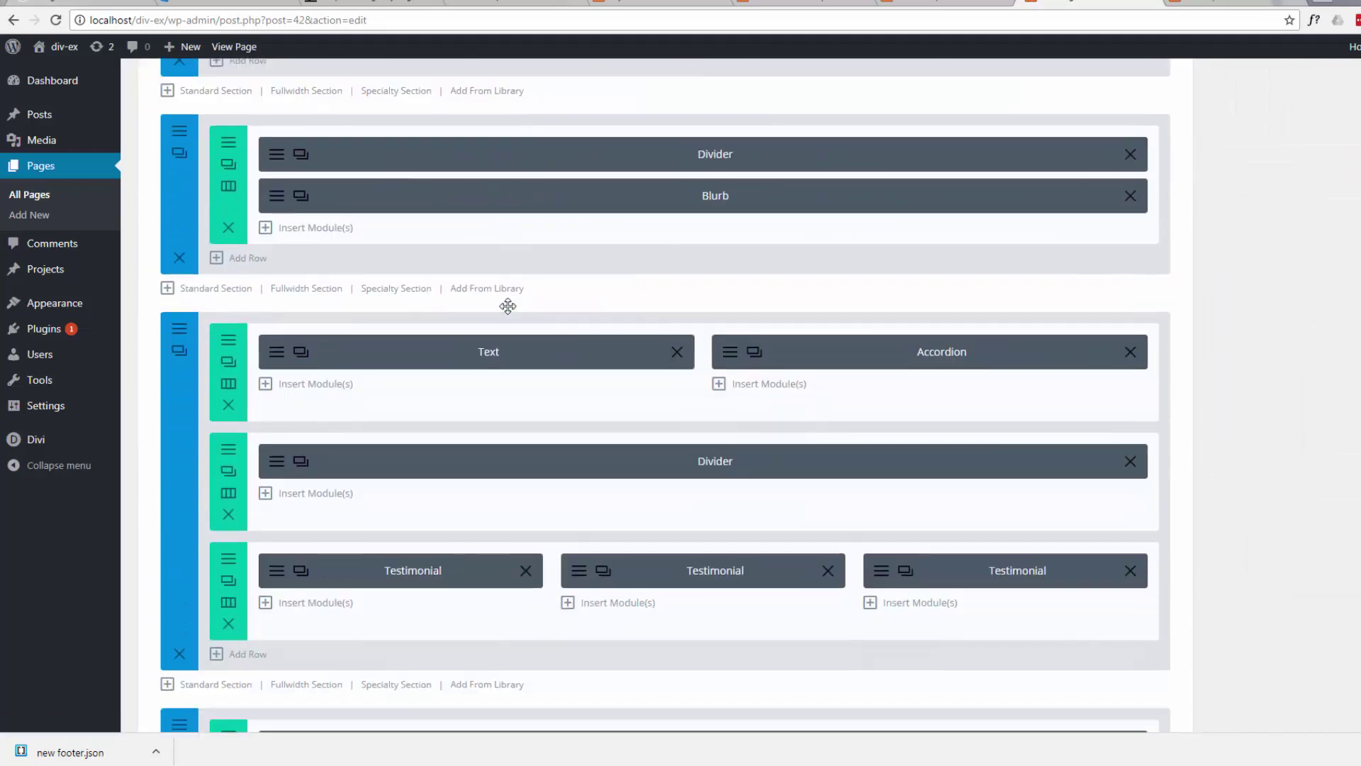
scroll(508, 305, "down", 7)
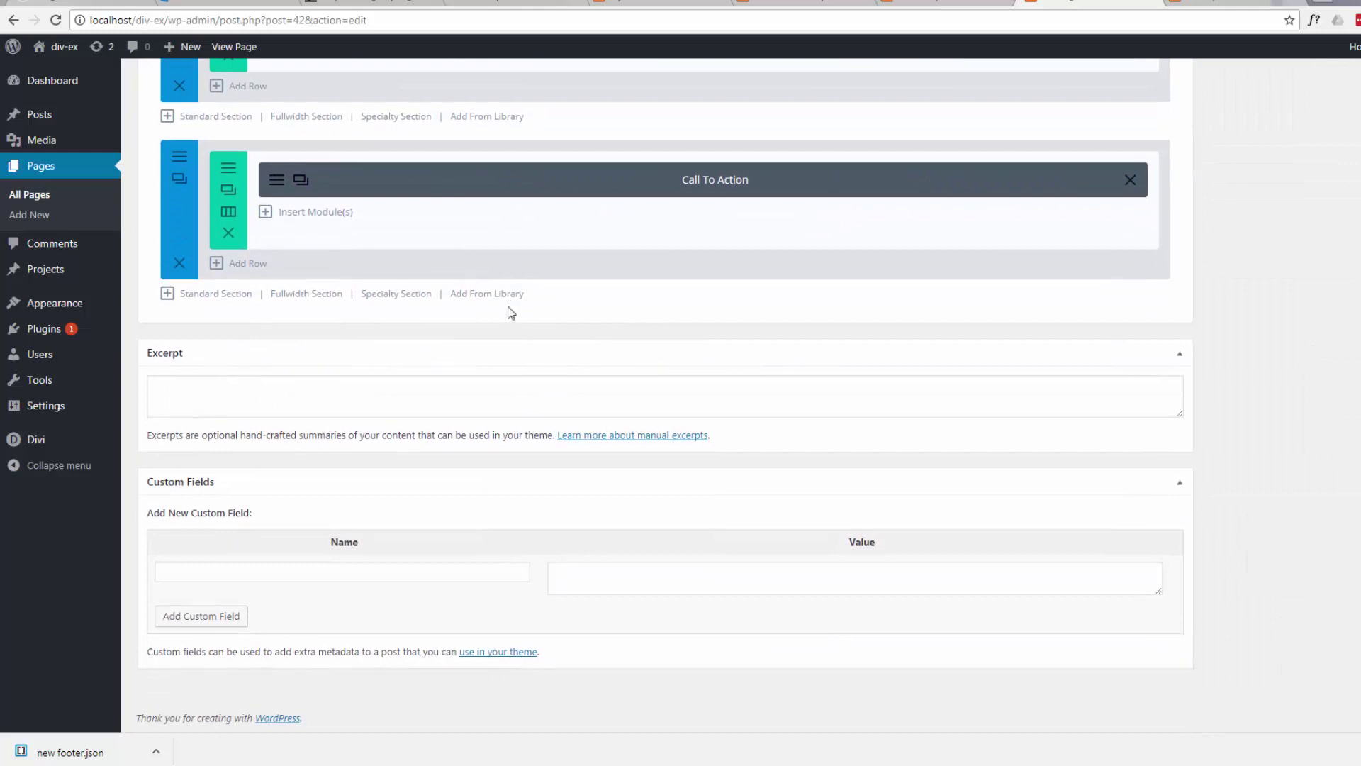
scroll(490, 312, "up", 2)
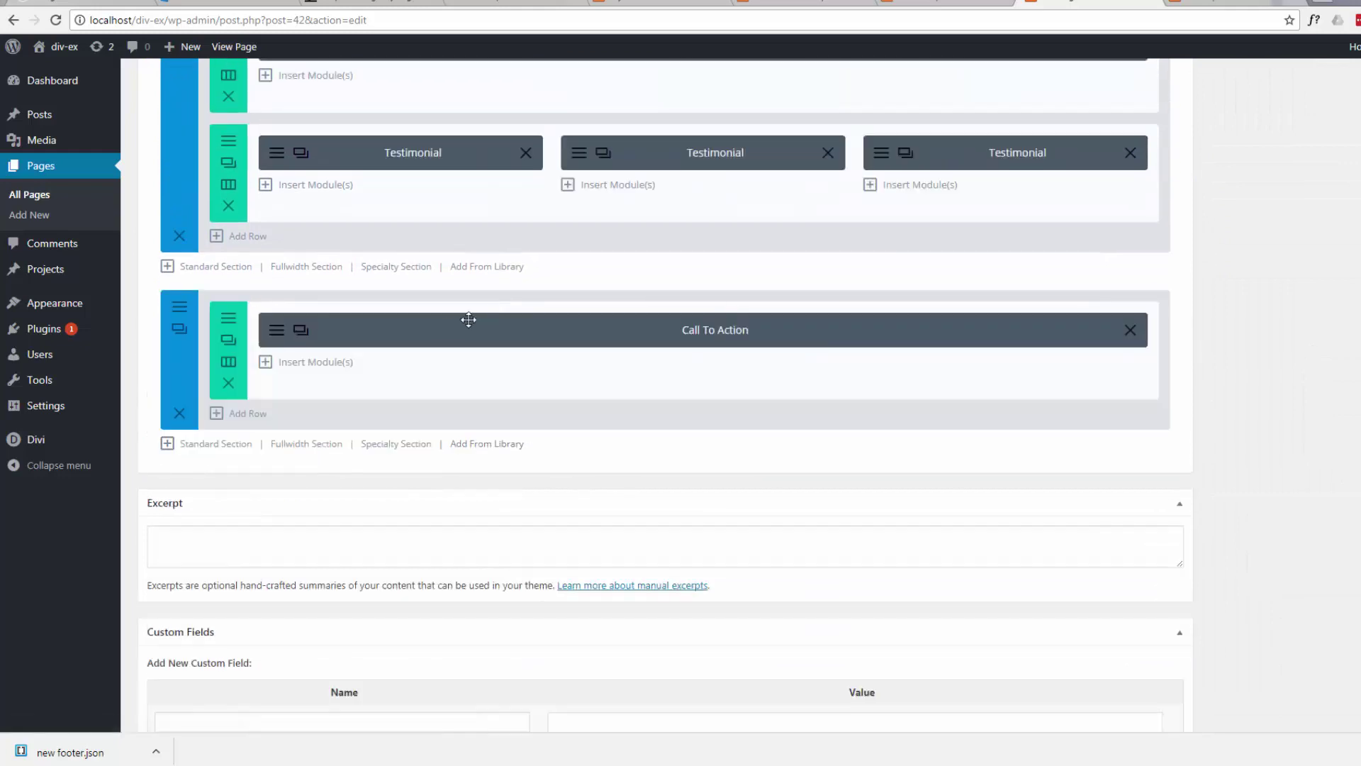
Step: Add the 'new footer global' layout from the library below the Call To Action section
left_click(481, 445)
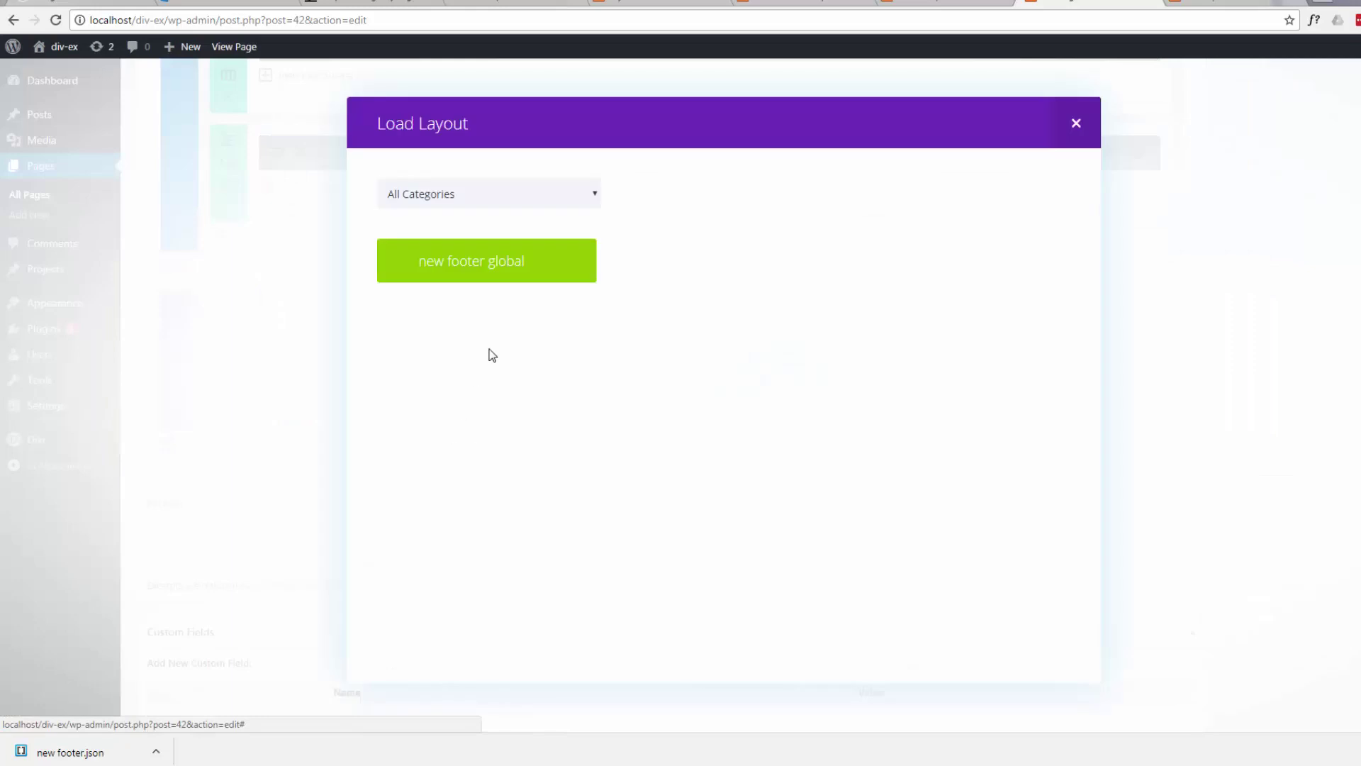
left_click(482, 267)
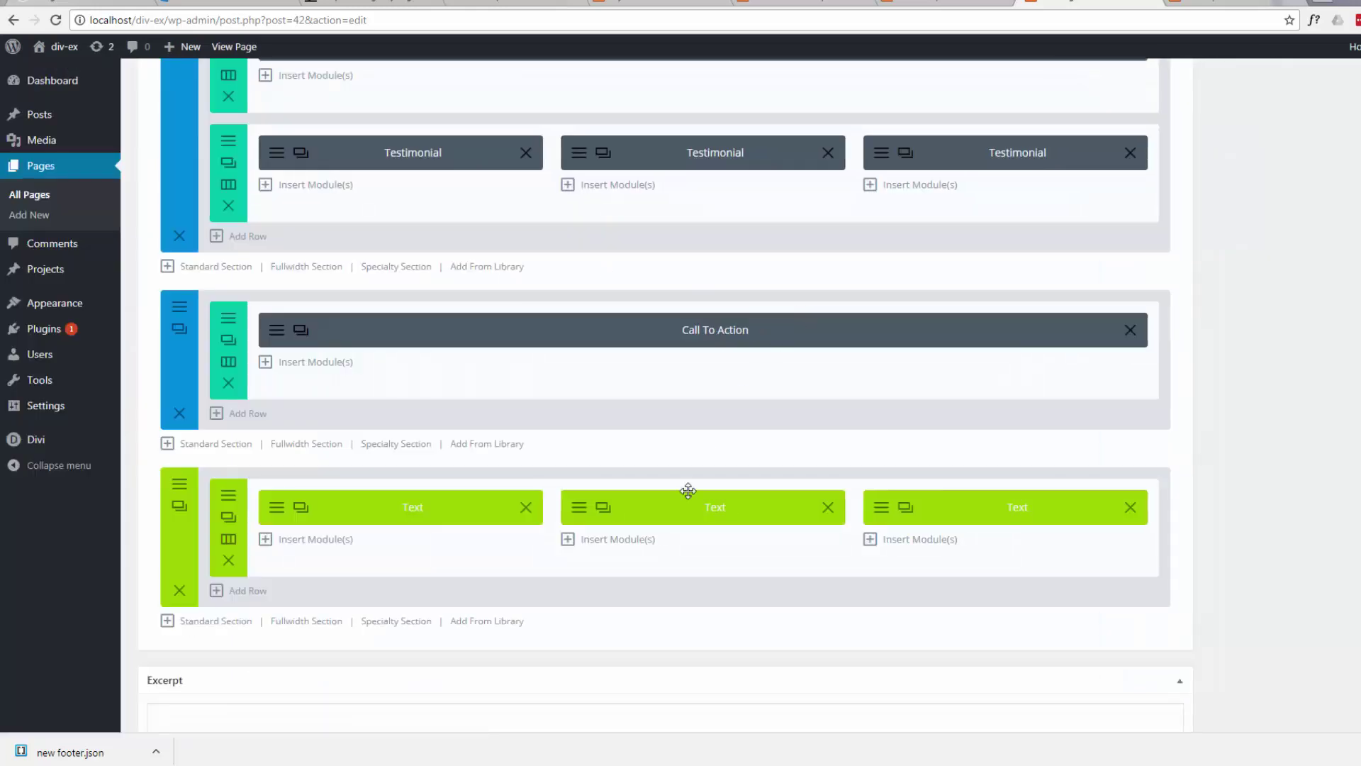
scroll(1269, 500, "up", 1)
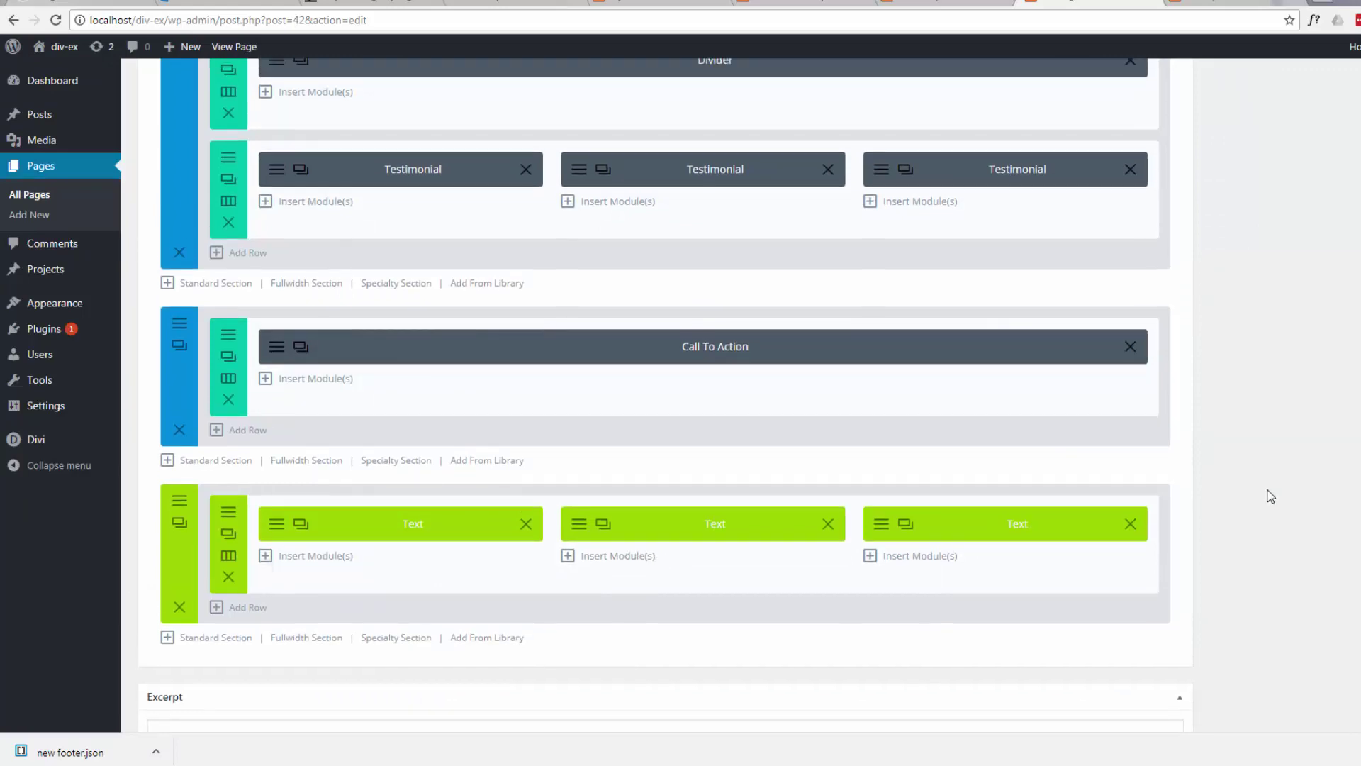
scroll(1270, 496, "up", 15)
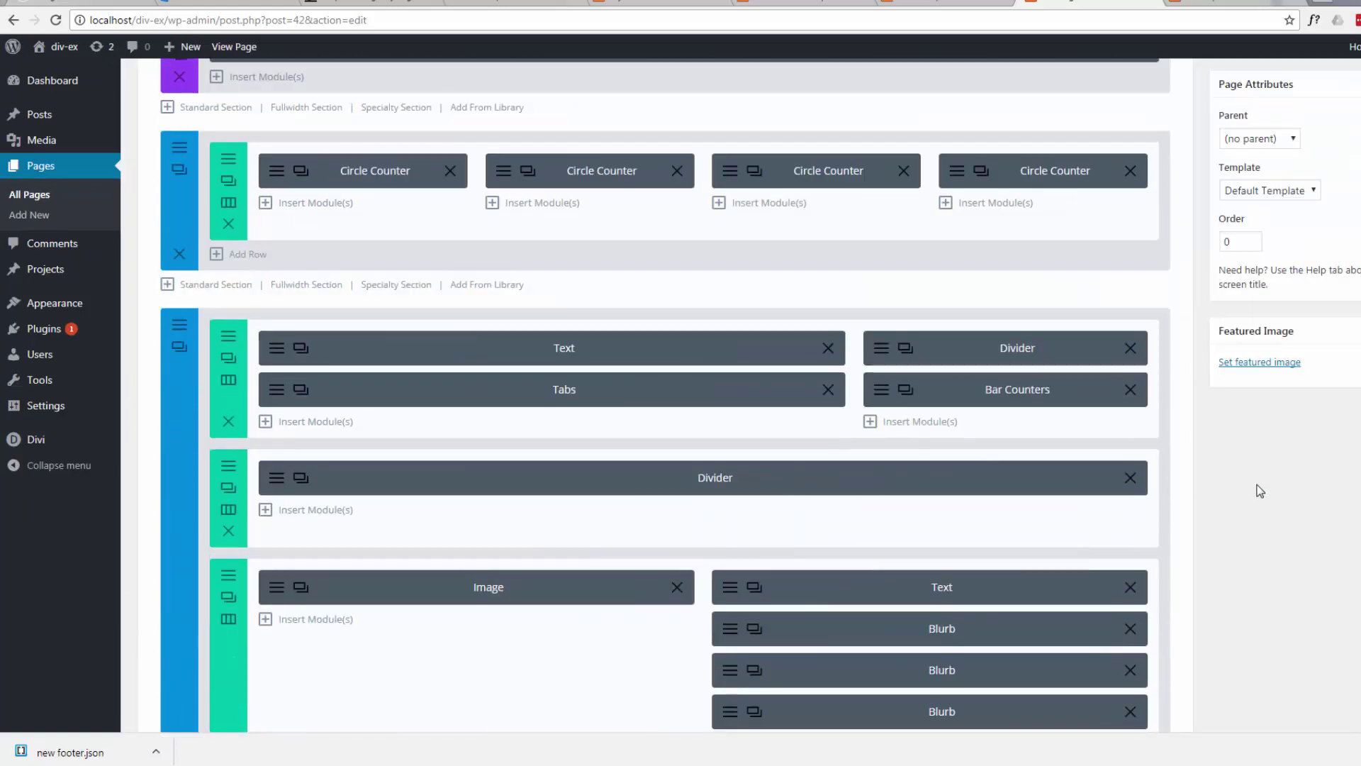
scroll(1240, 475, "up", 5)
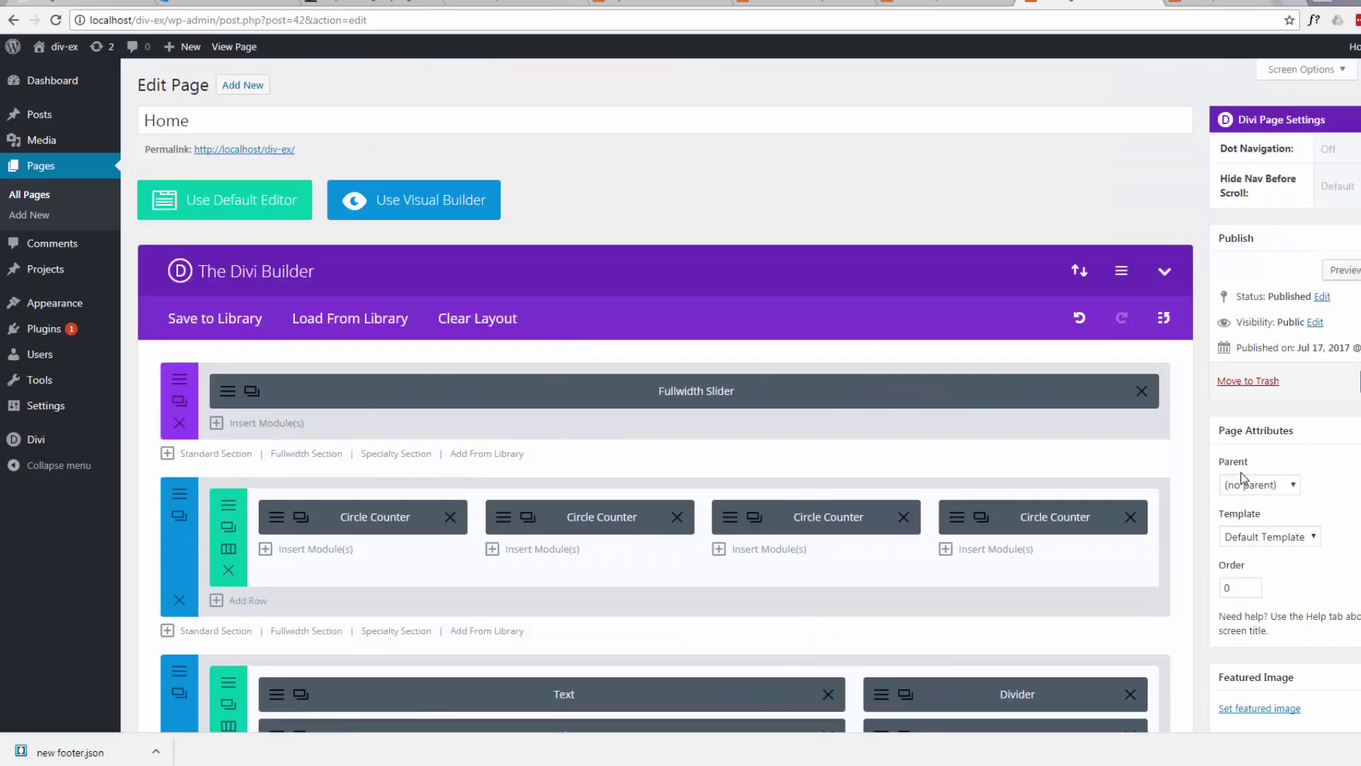
Step: Update the Home page and scroll its preview down to the new footer section
left_click(1357, 381)
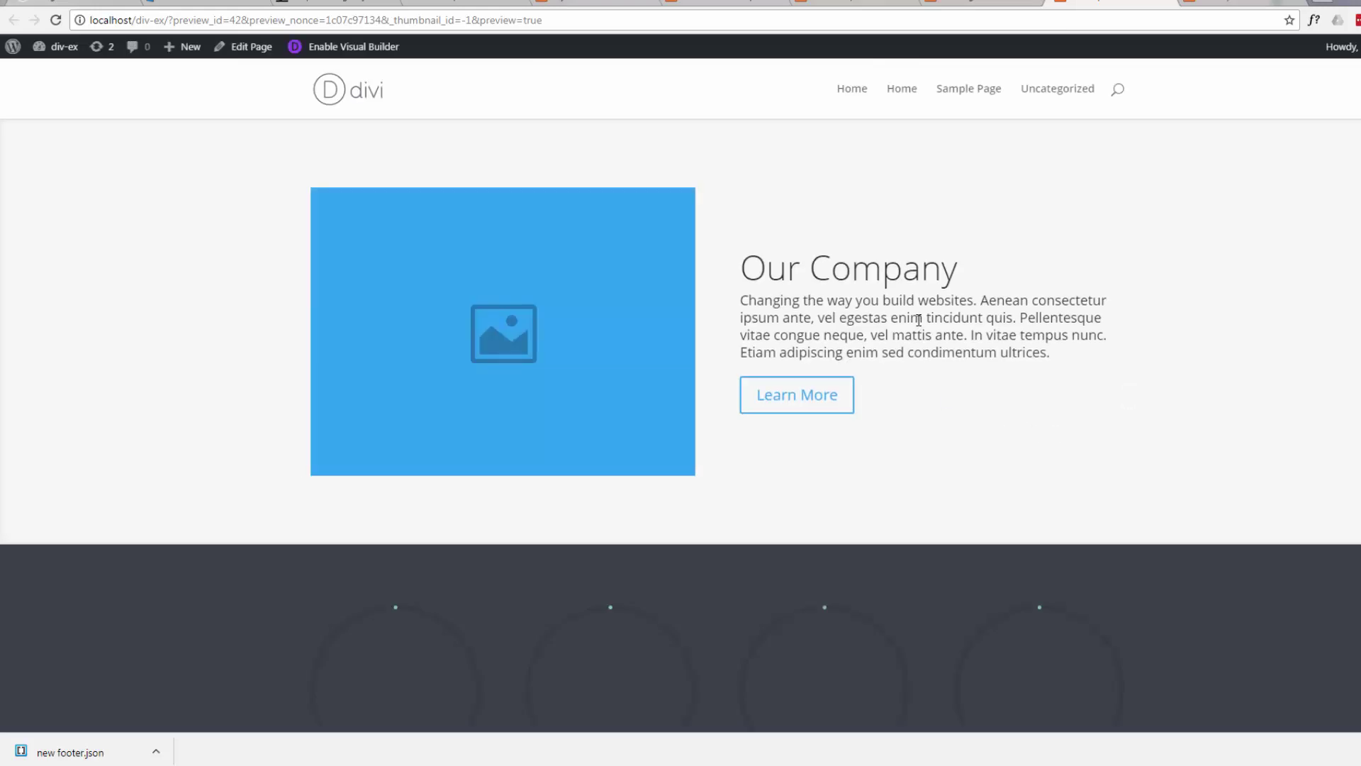
scroll(940, 319, "down", 2)
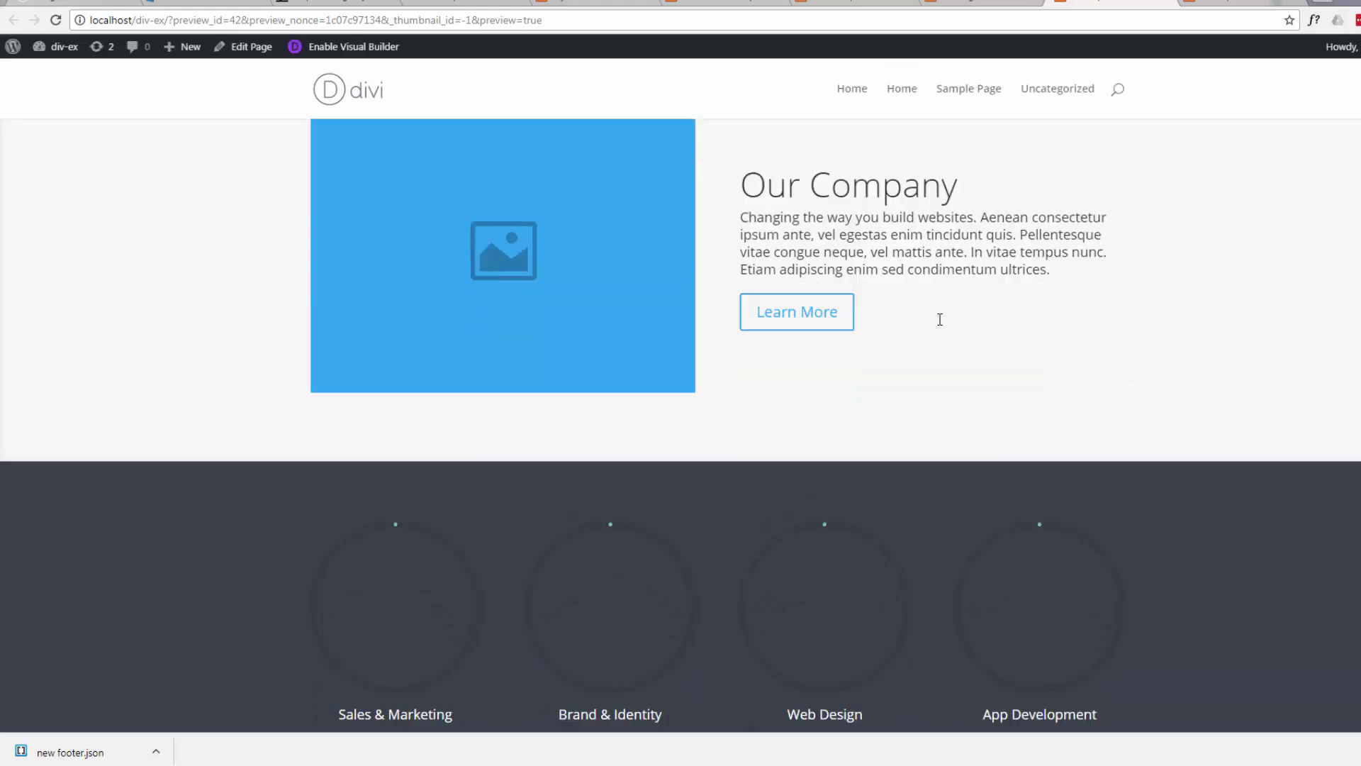
scroll(940, 317, "down", 20)
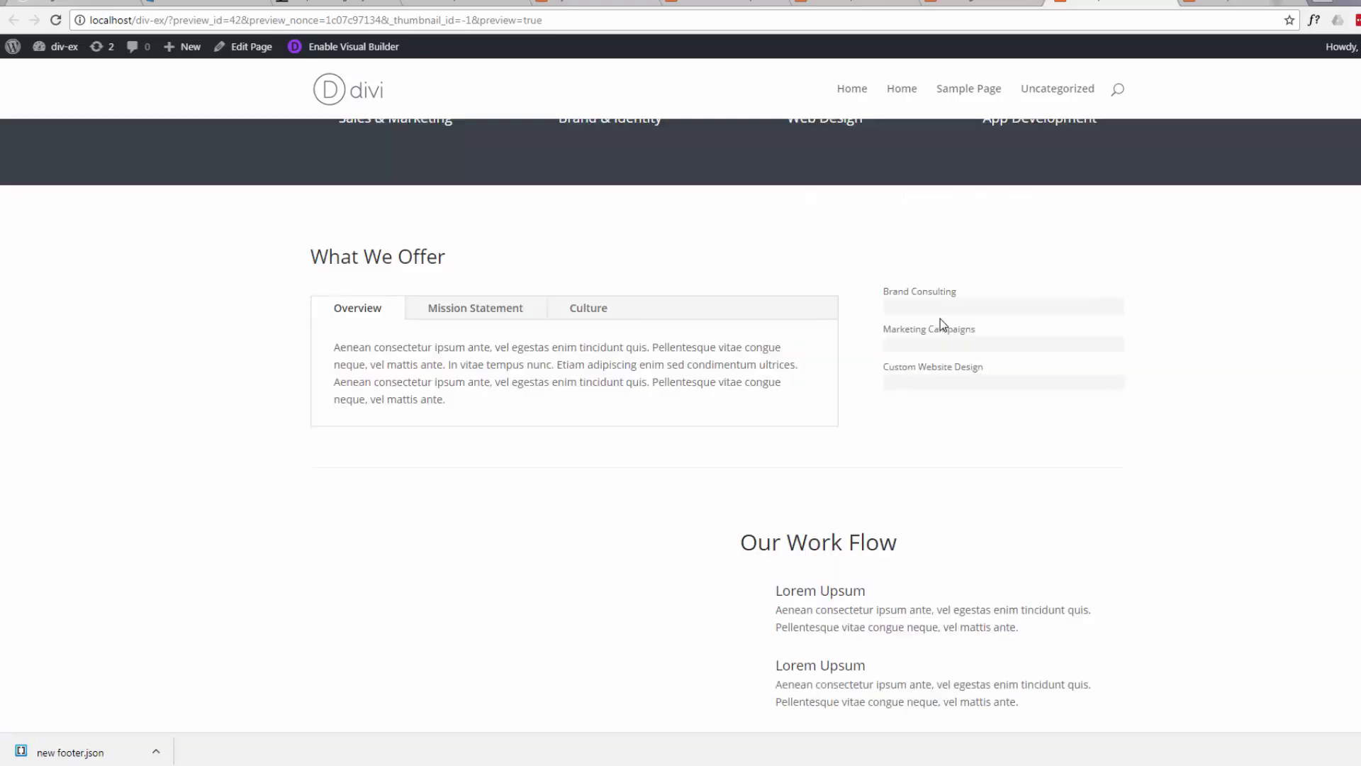
scroll(940, 318, "down", 6)
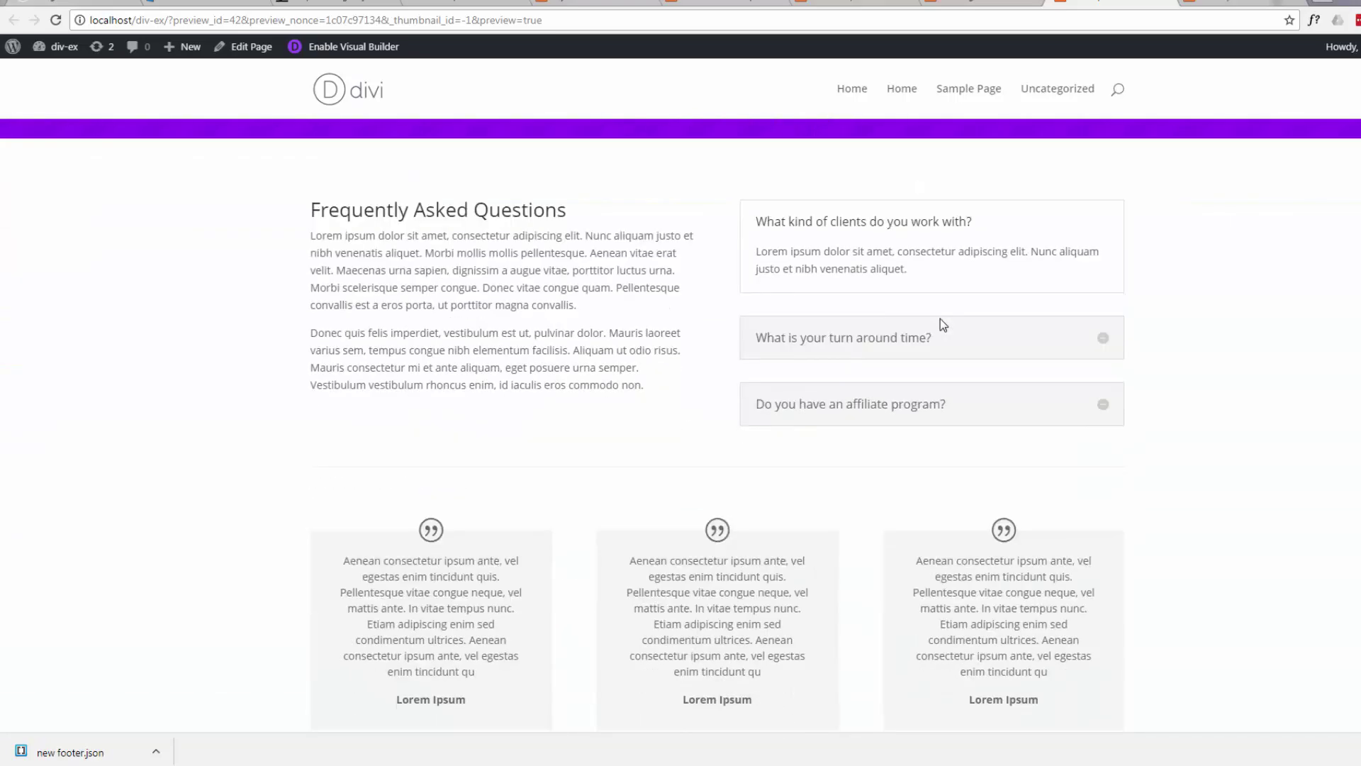